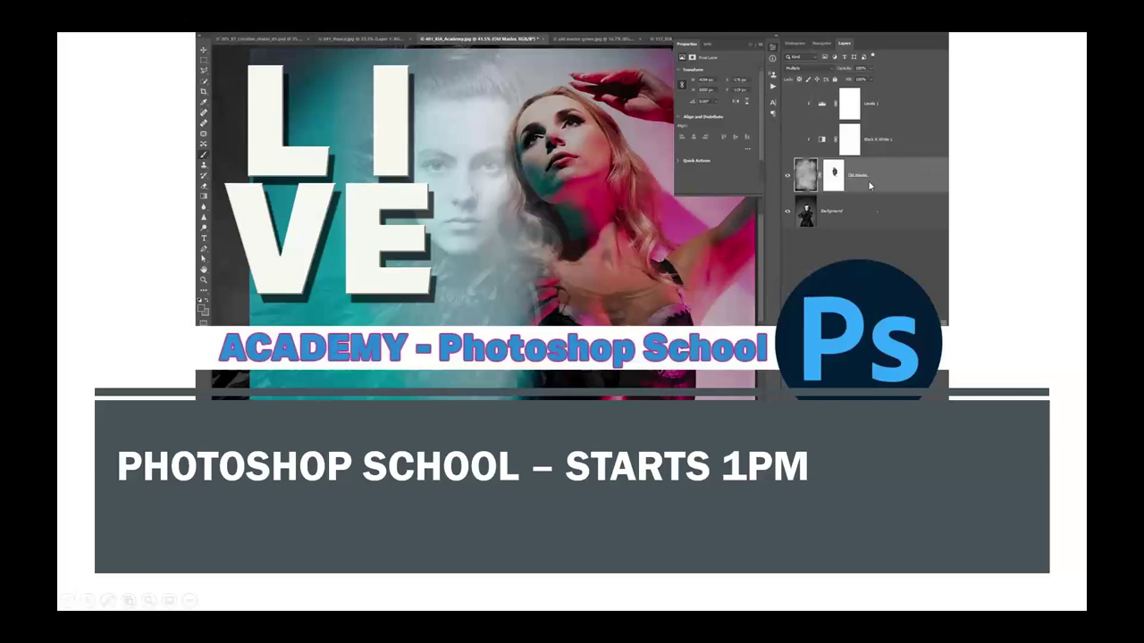
{"action": "left_click", "coordinate": [933, 163]}
{"action": "left_click", "coordinate": [933, 163]}
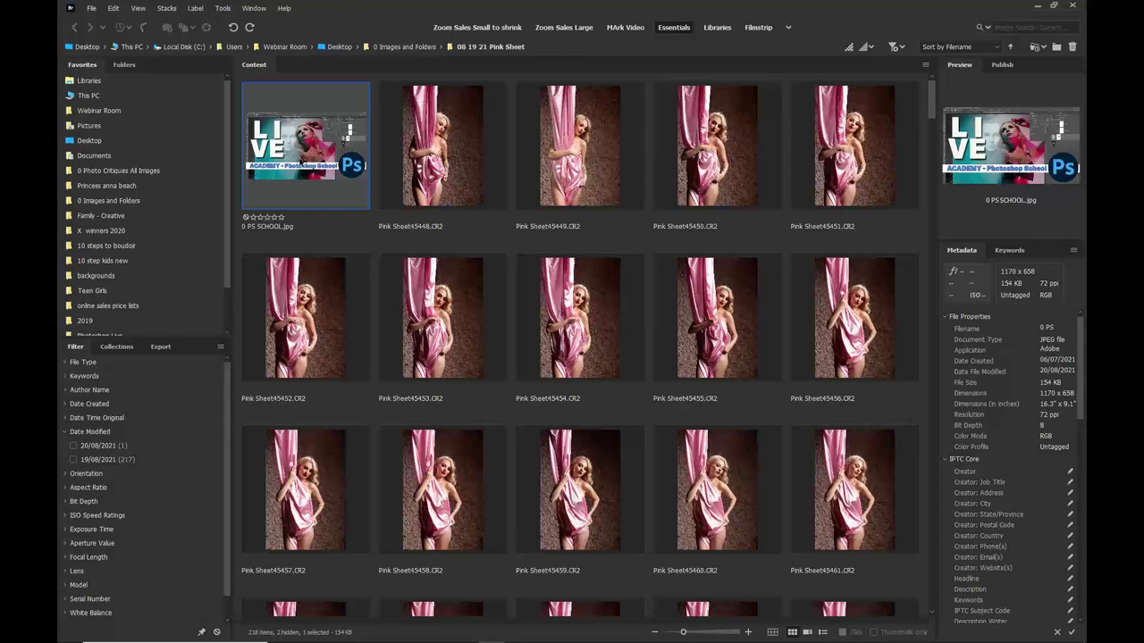
View 0 PS SCHOOL.jpg in full-screen preview and return to the thumbnail grid.
{"action": "key", "text": "space"}
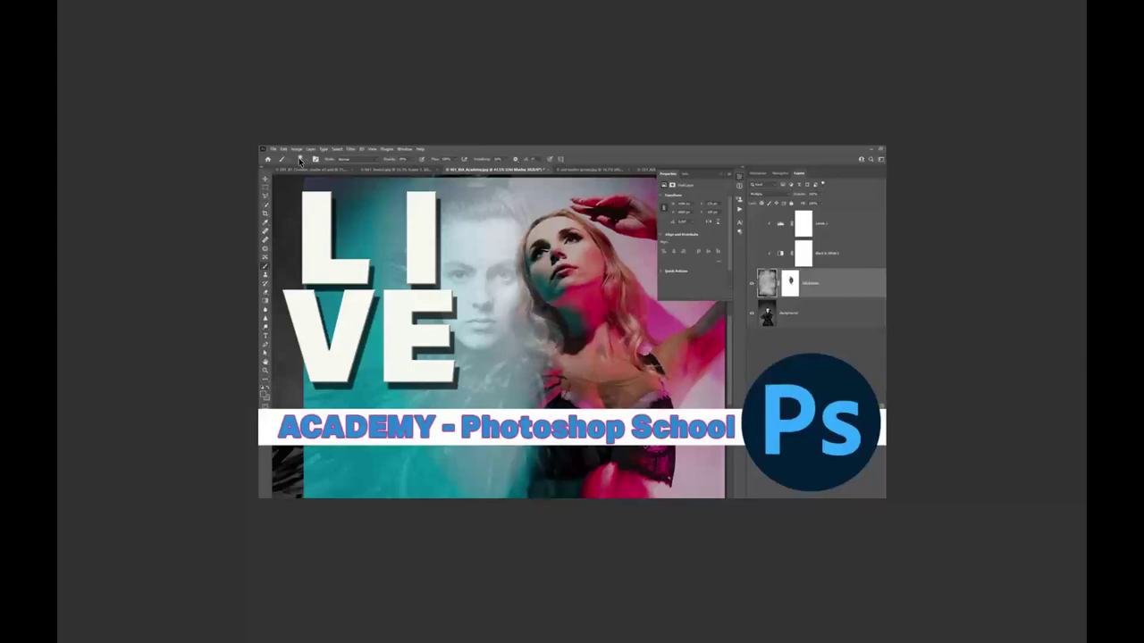
{"action": "key", "text": "space"}
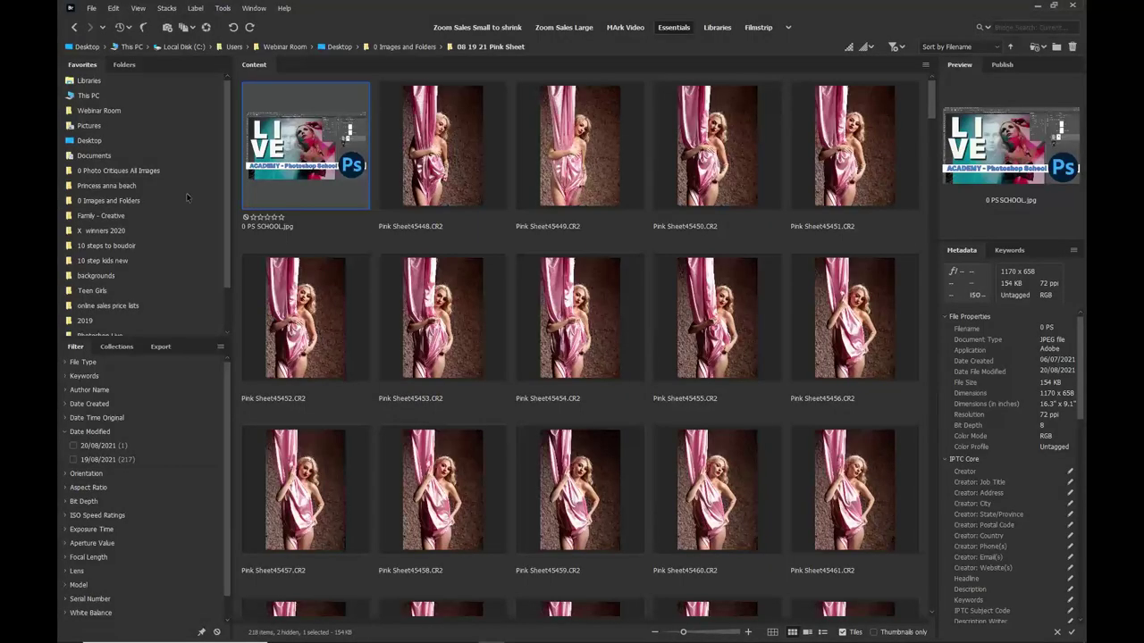
Narrow the Favorites and Filter column, and preview Pink Sheet45448.CR2 before reselecting 0 PS SCHOOL.jpg.
{"action": "left_click_drag", "start_coordinate": [231, 188], "coordinate": [203, 191]}
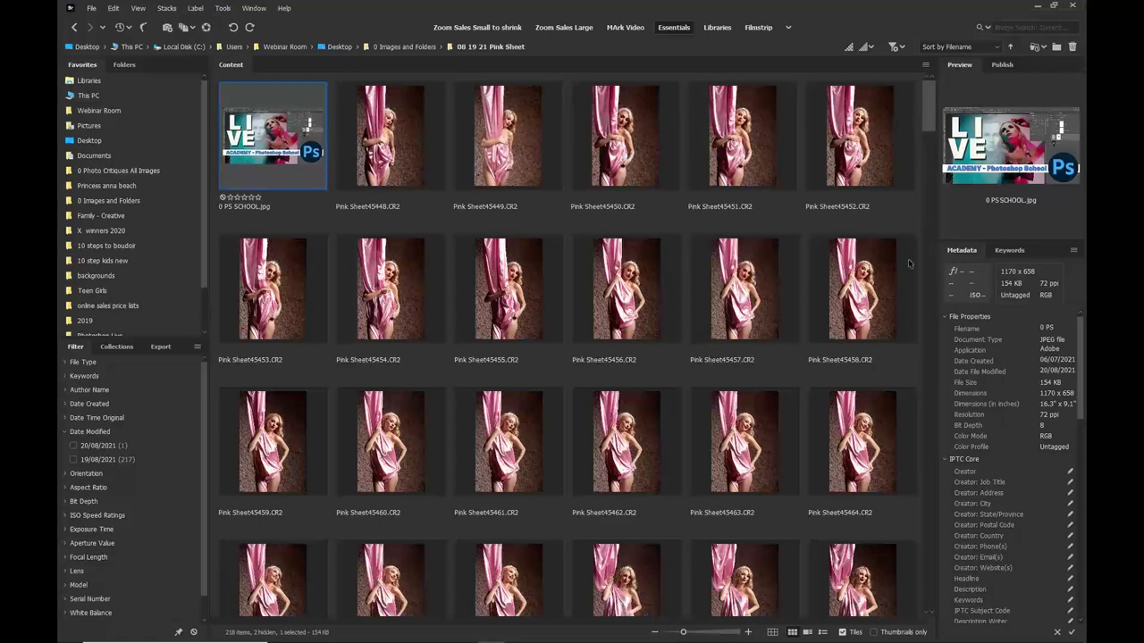
{"action": "left_click", "coordinate": [402, 175]}
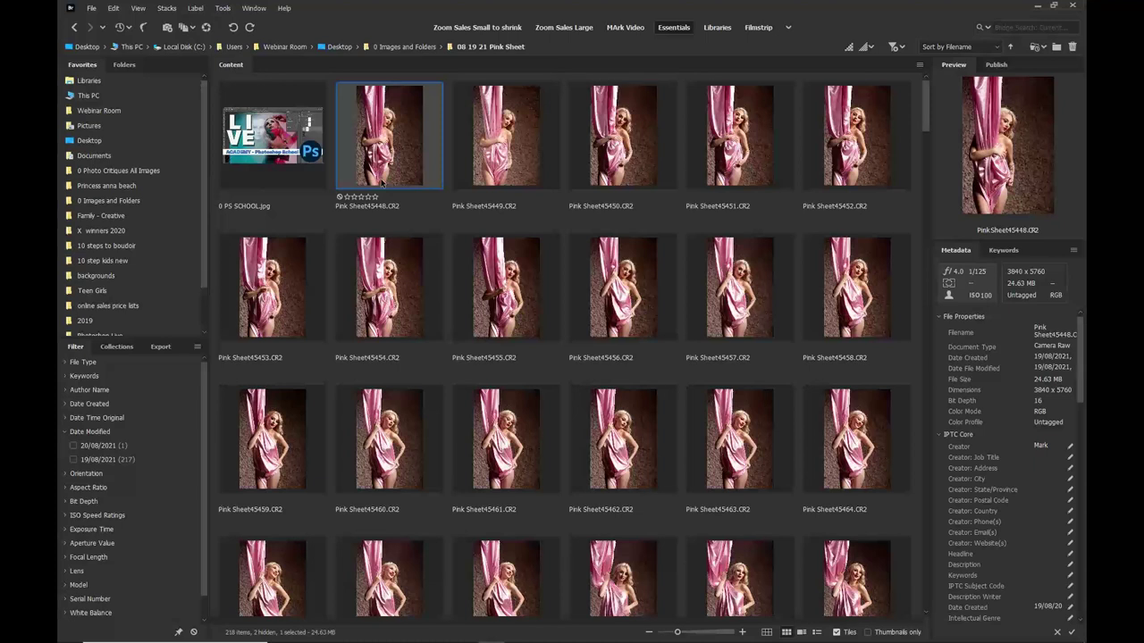
{"action": "left_click", "coordinate": [263, 163]}
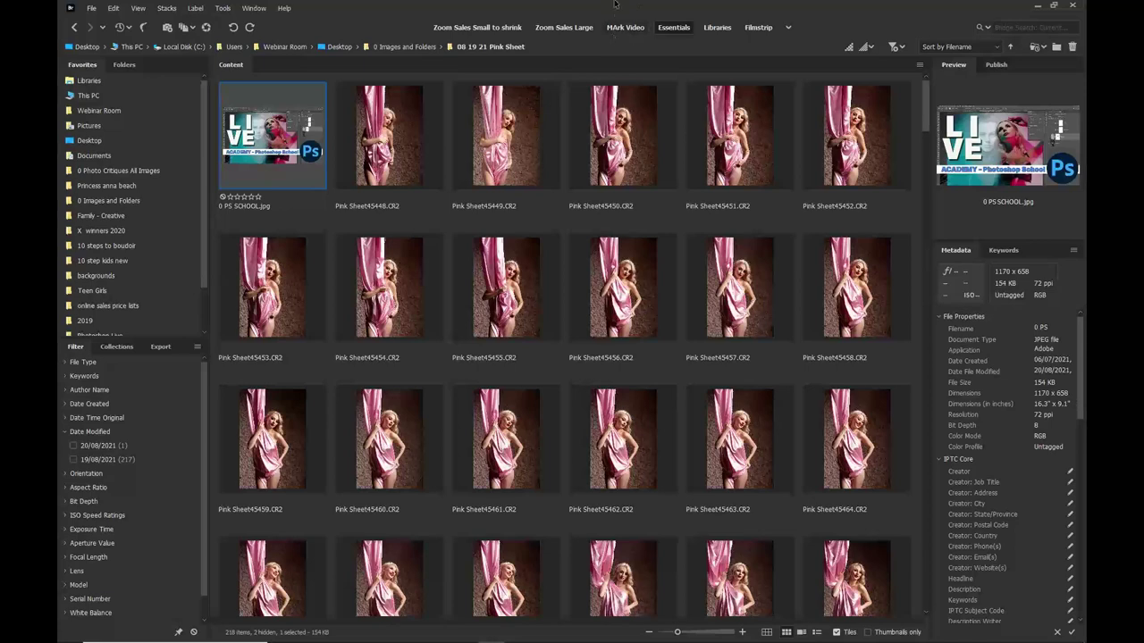
Look through the MArk Video, Filmstrip, Zoom Sales Small to shrink and Zoom Sales Large workspaces and return to Essentials.
{"action": "left_click", "coordinate": [629, 31]}
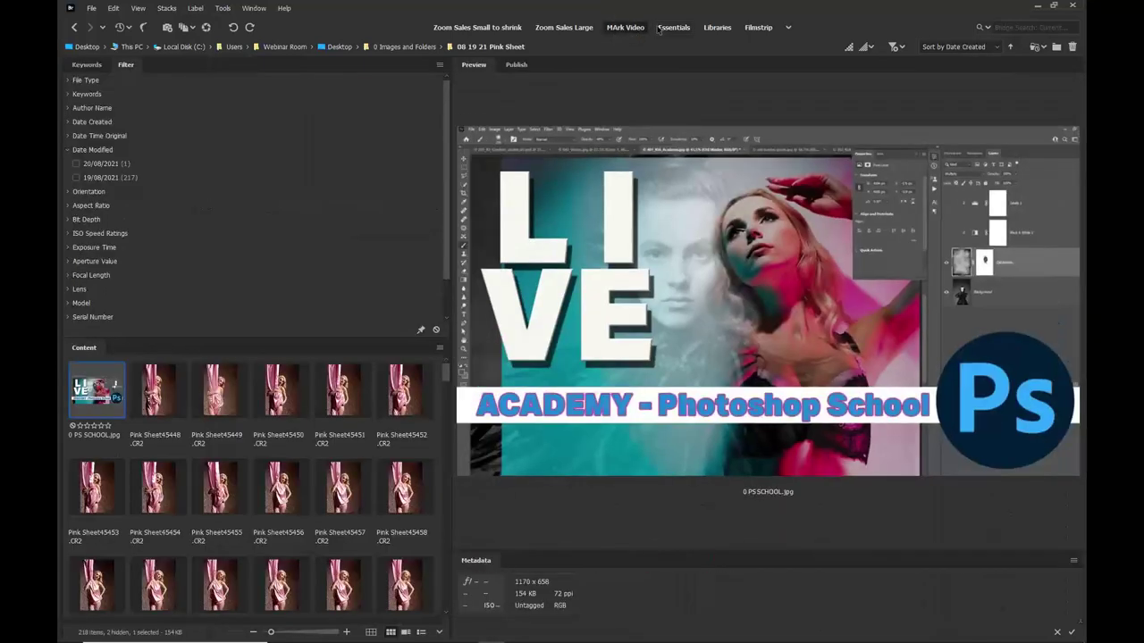
{"action": "left_click", "coordinate": [674, 29]}
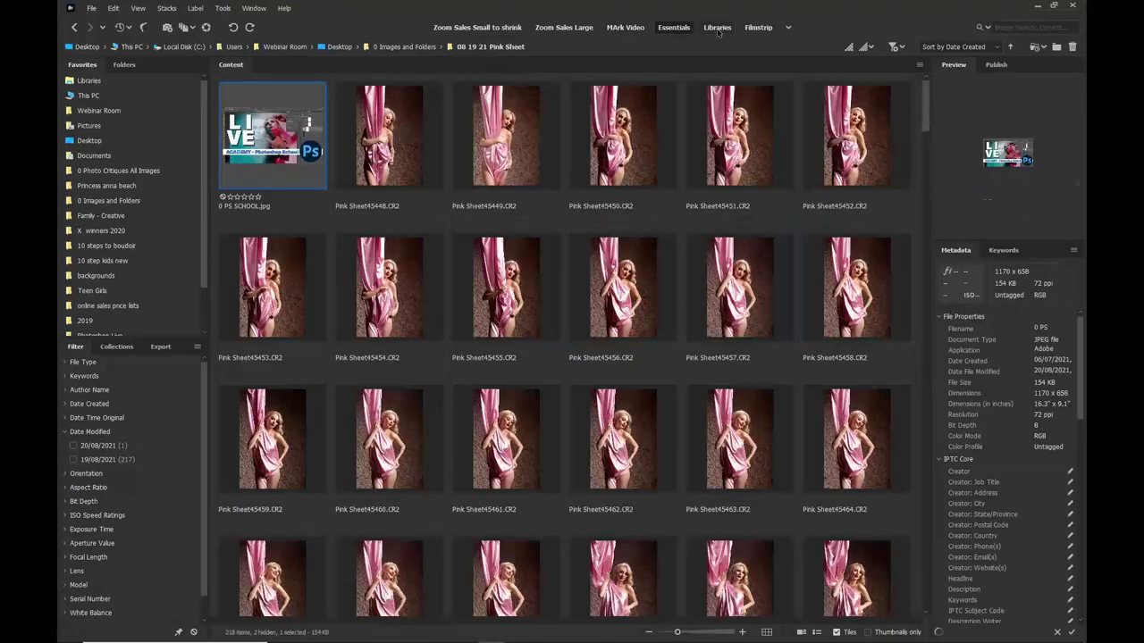
{"action": "left_click", "coordinate": [758, 28]}
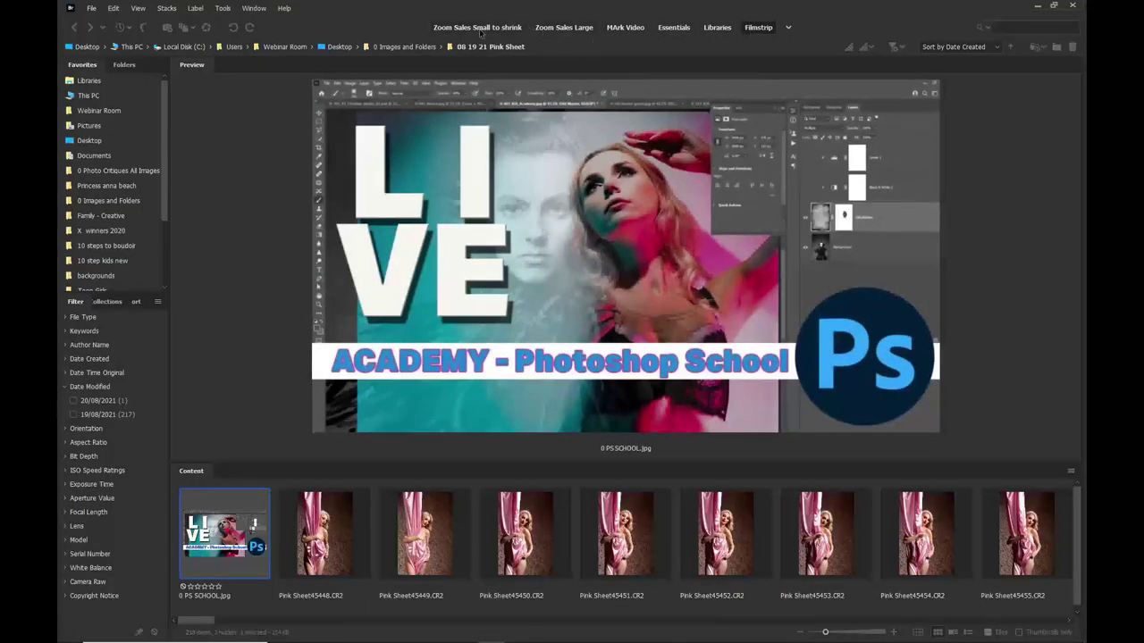
{"action": "left_click", "coordinate": [480, 27]}
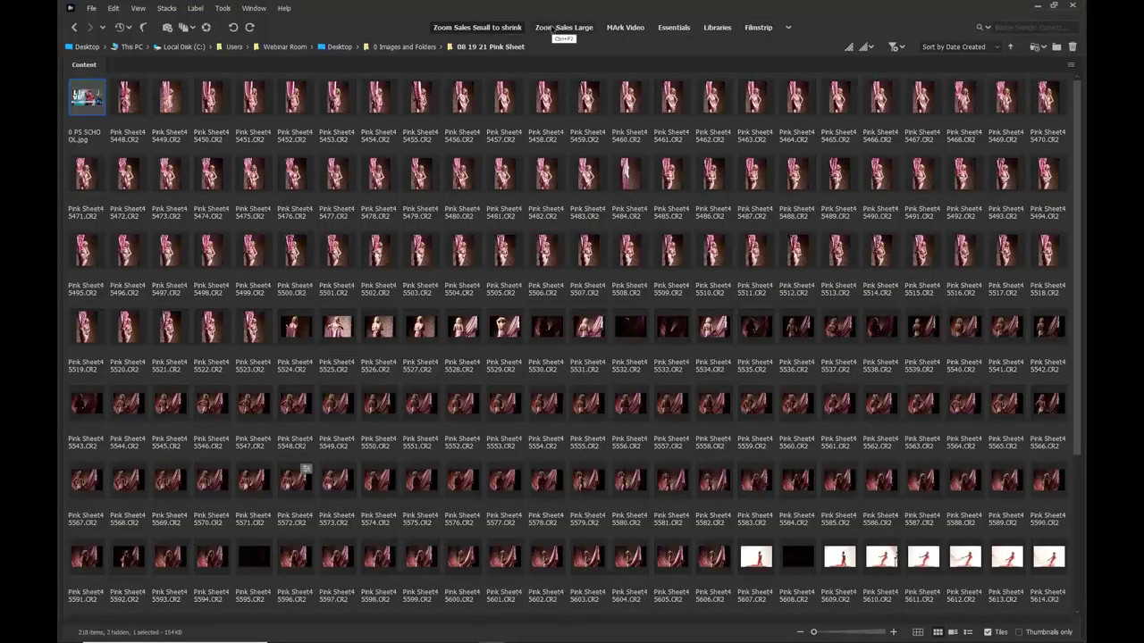
{"action": "left_click", "coordinate": [622, 28]}
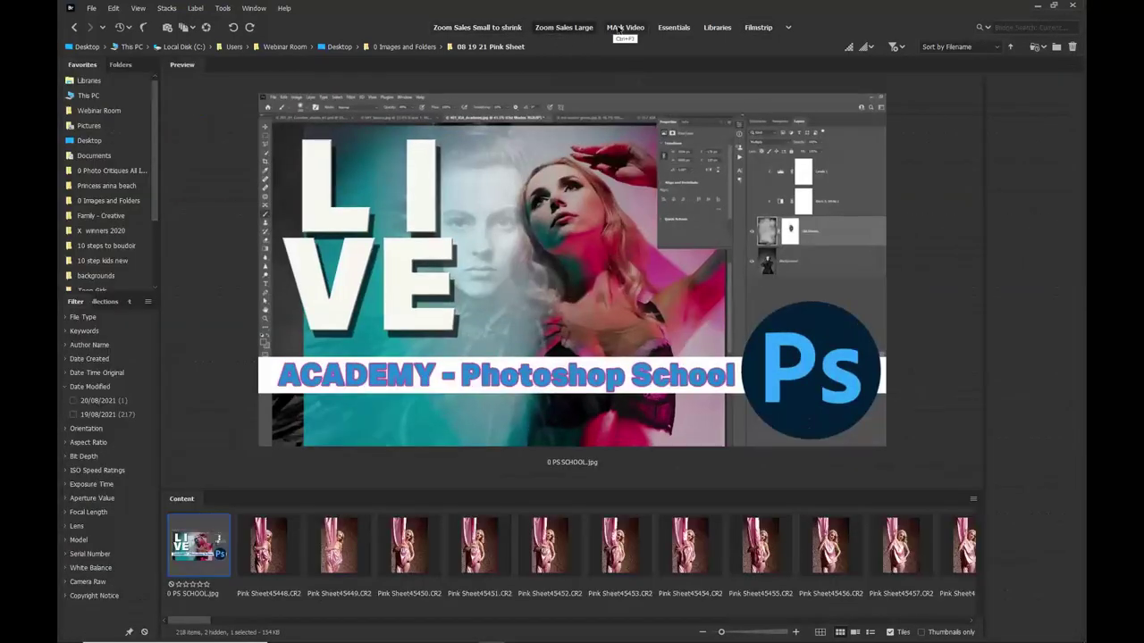
{"action": "left_click", "coordinate": [681, 28]}
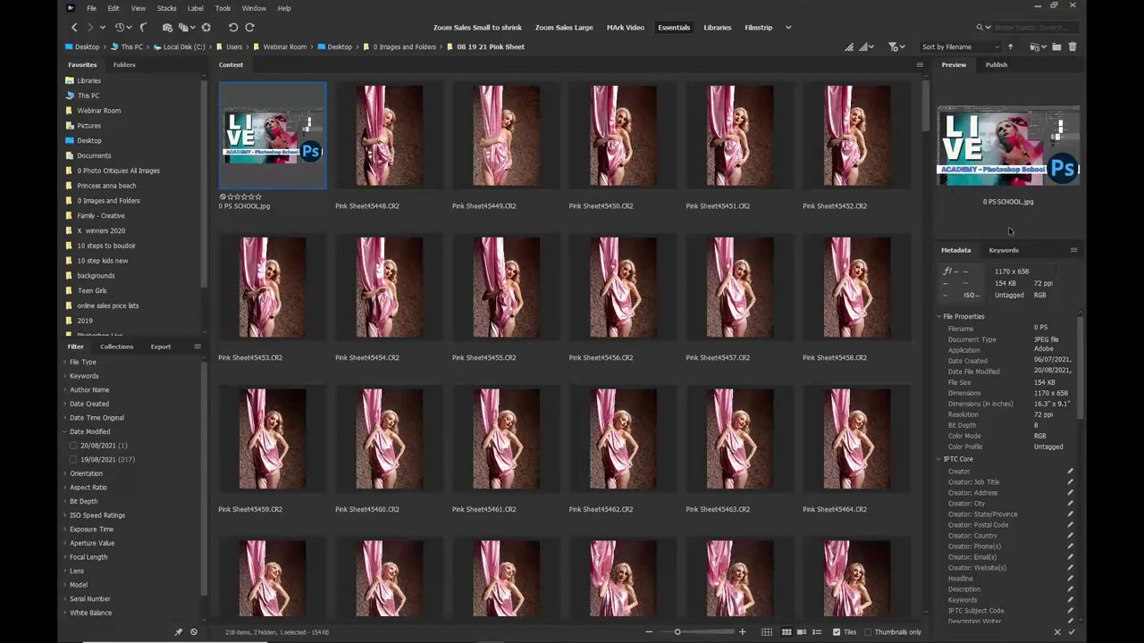
Make the Preview area taller and slightly wider, with 0 PS SCHOOL.jpg through Pink Sheet45449.CR2 selected for side-by-side comparison.
{"action": "left_click_drag", "start_coordinate": [1004, 242], "coordinate": [998, 305]}
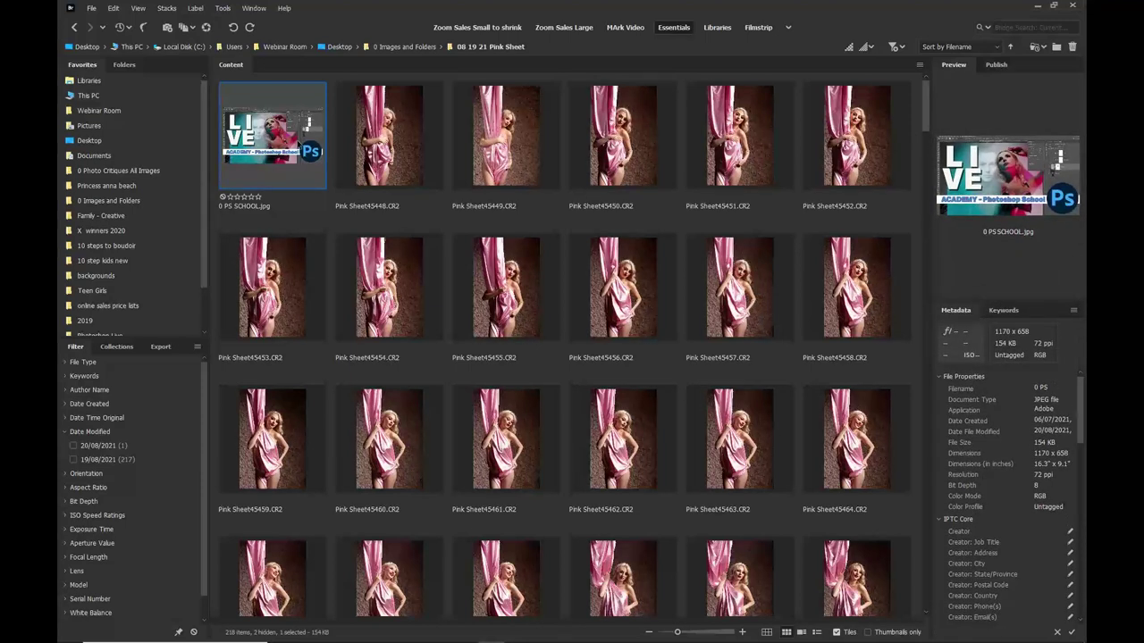
{"action": "left_click", "coordinate": [529, 156], "text": "shift"}
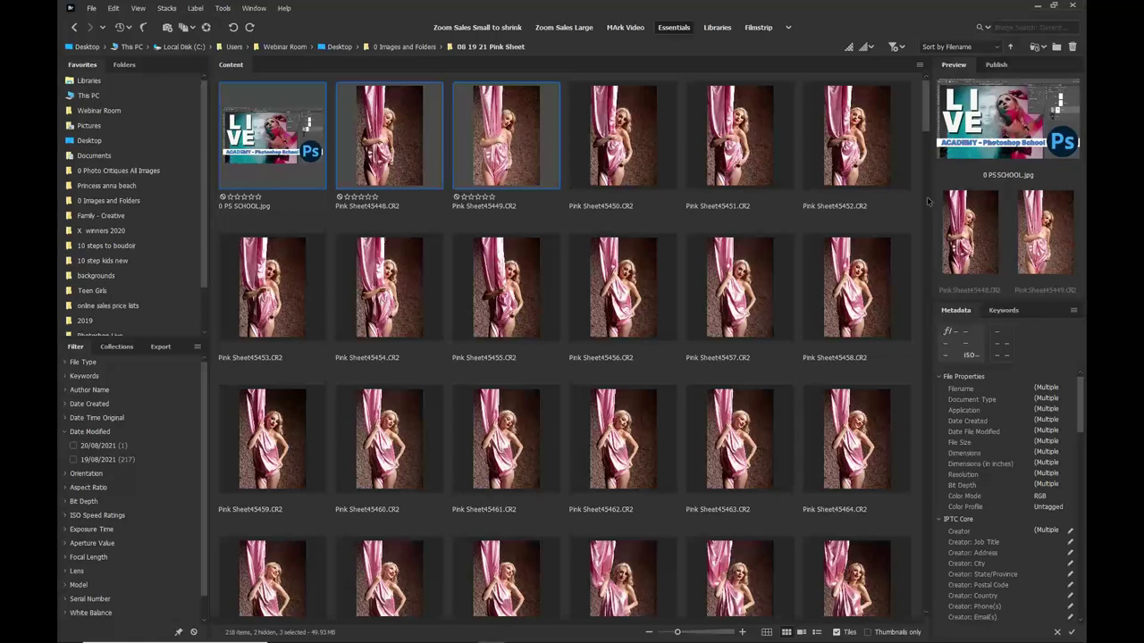
{"action": "left_click_drag", "start_coordinate": [580, 188], "coordinate": [579, 188]}
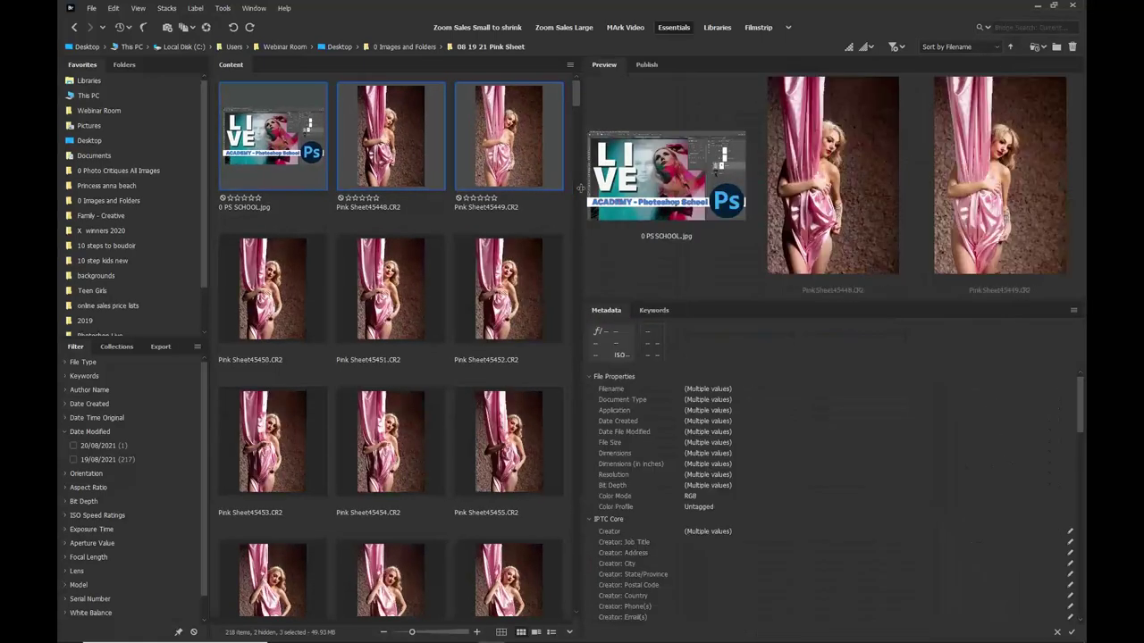
{"action": "left_click_drag", "start_coordinate": [580, 187], "coordinate": [894, 172]}
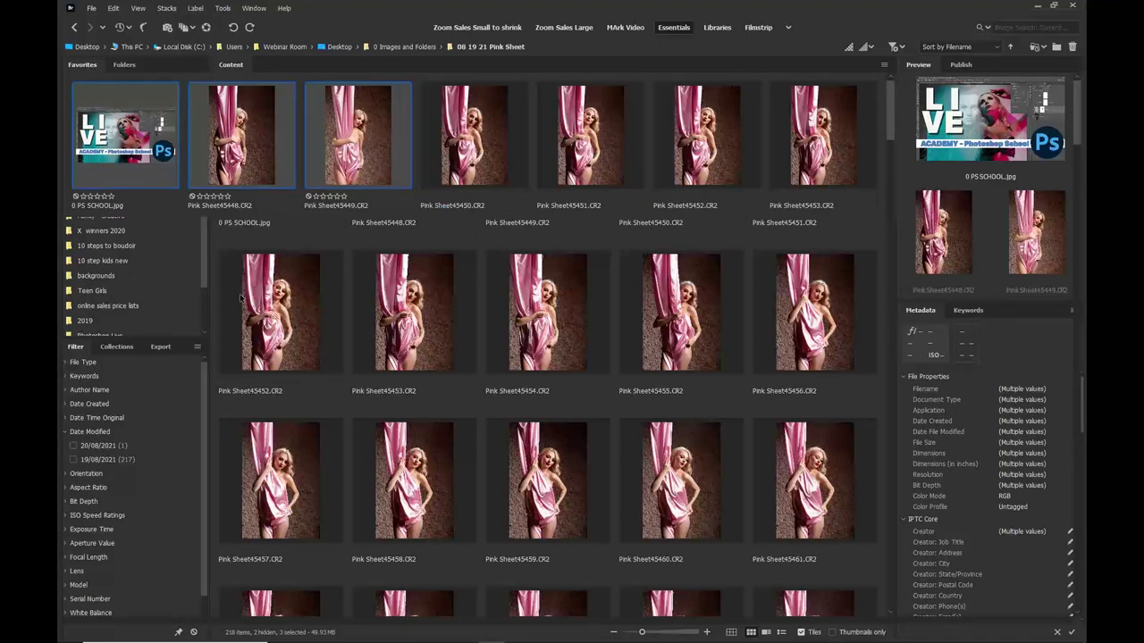
Hide the side panels so thumbnails fill the window, and restore them.
{"action": "key", "text": "Tab"}
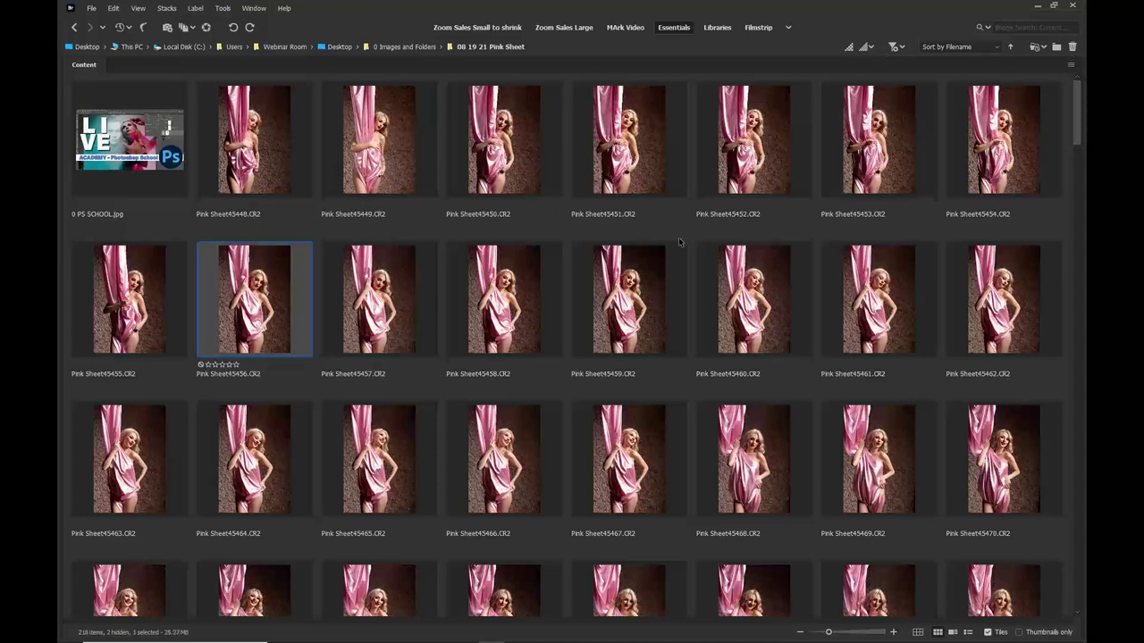
{"action": "key", "text": "Tab"}
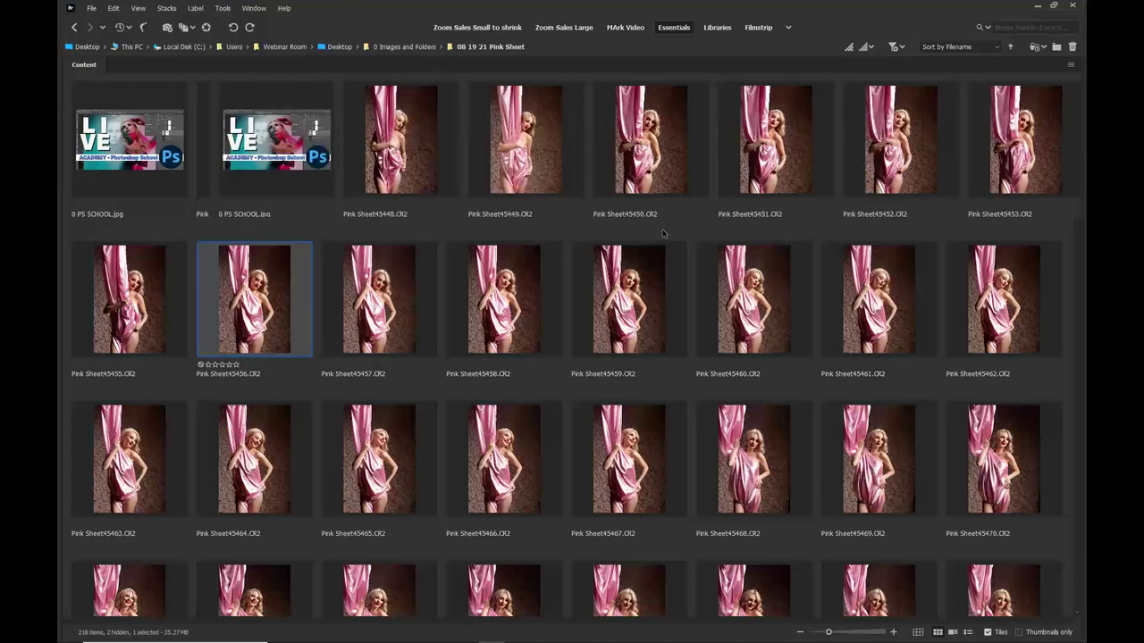
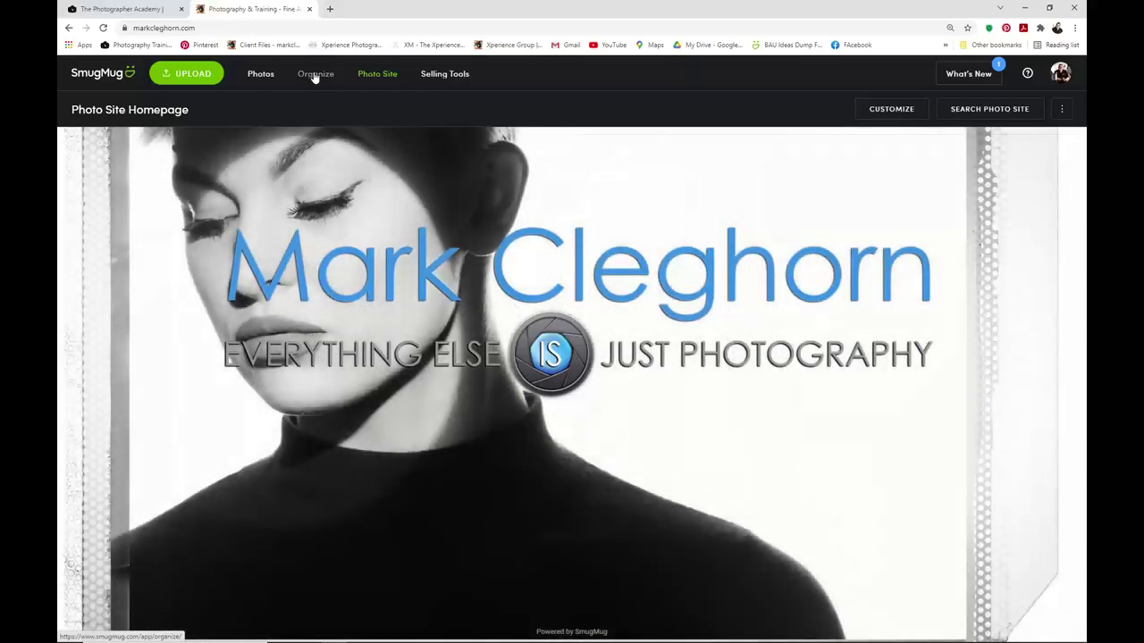
In the SmugMug organizer in the browser, open the first gallery in the 2021 JFC folder under Camera JPEG Vault, Portrait.
{"action": "left_click", "coordinate": [315, 75]}
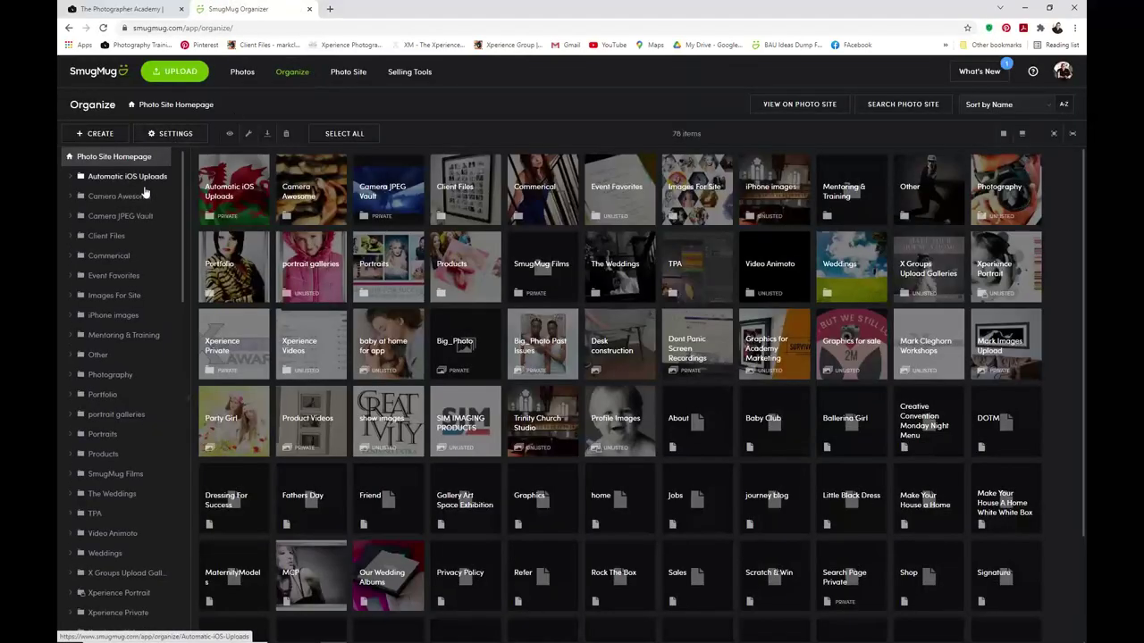
{"action": "left_click", "coordinate": [134, 219]}
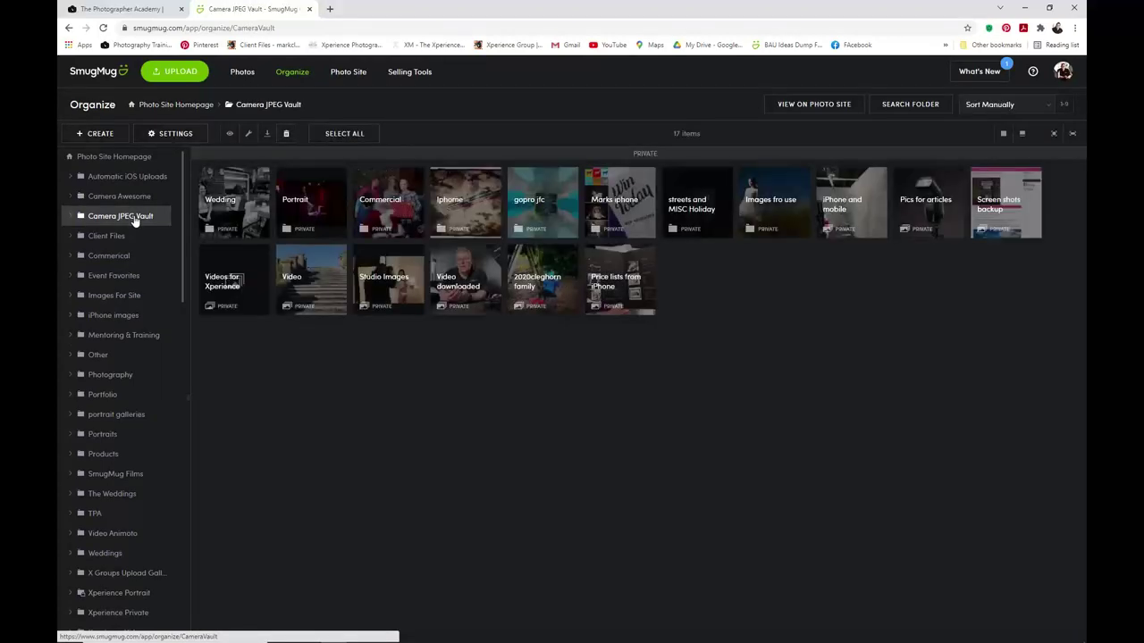
{"action": "left_click", "coordinate": [297, 219]}
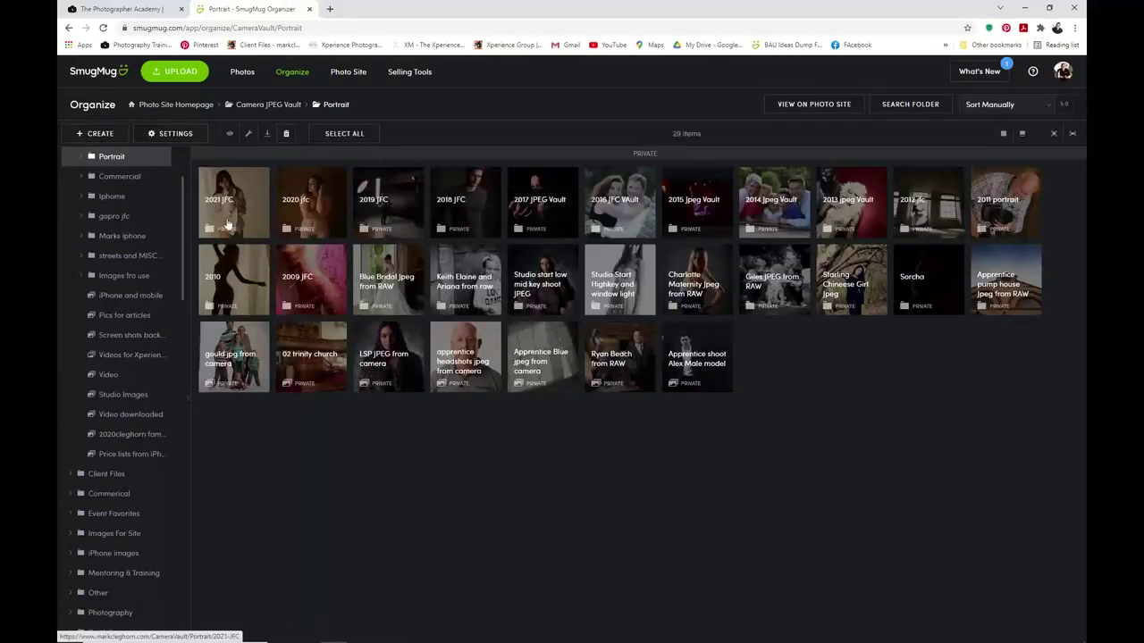
{"action": "left_click", "coordinate": [227, 222]}
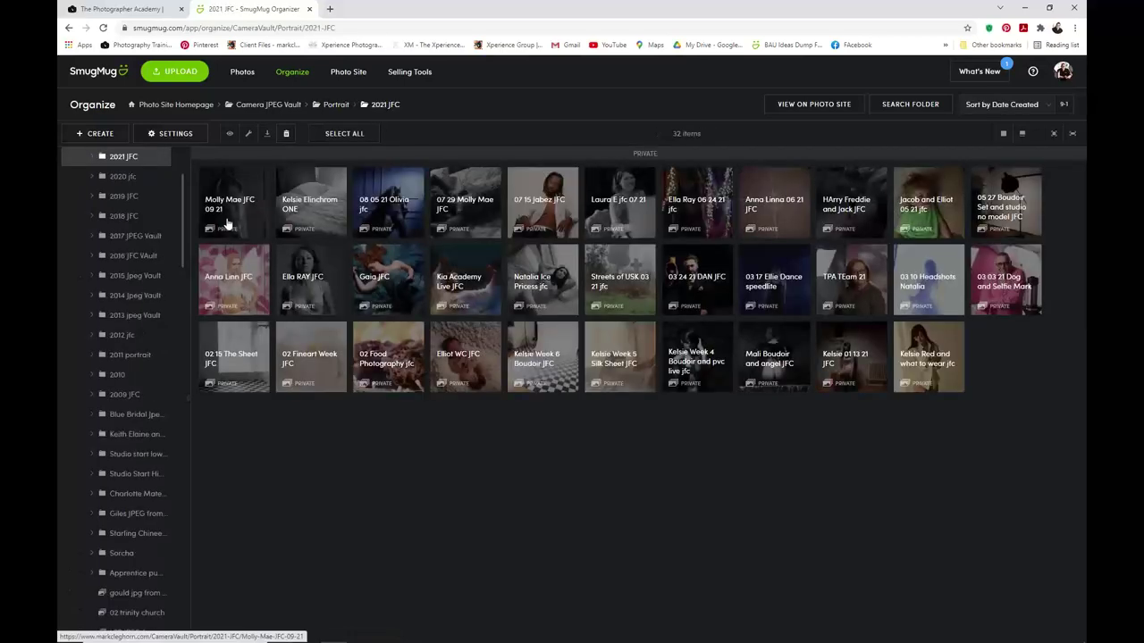
{"action": "left_click", "coordinate": [228, 223]}
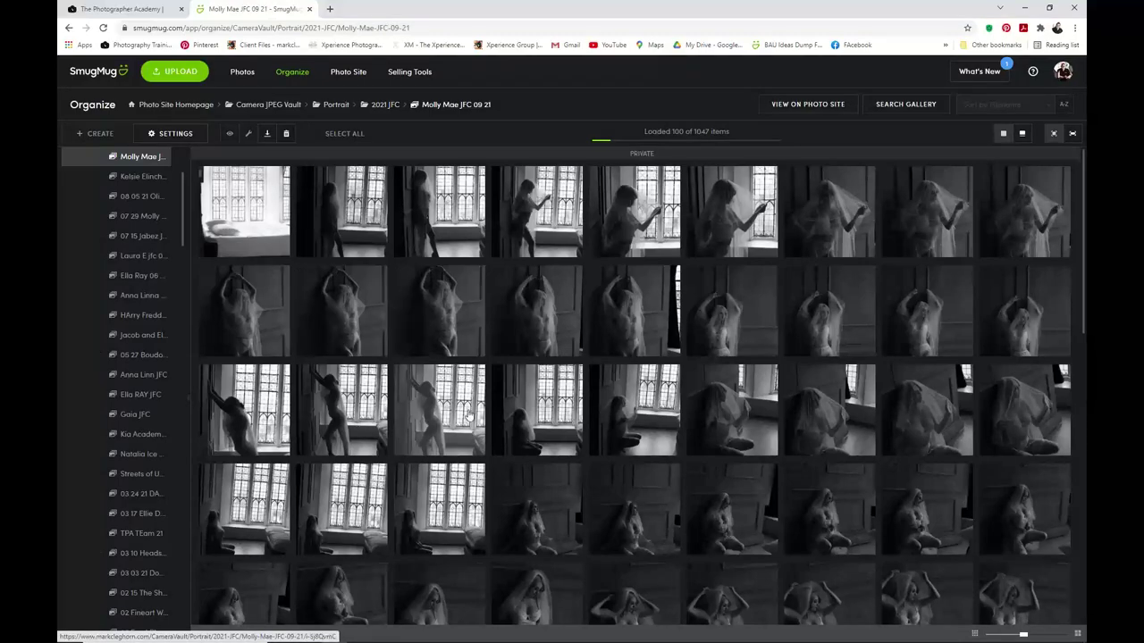
Look through the gallery's images as far as the pink sheet shots and return to Adobe Bridge.
{"action": "scroll", "coordinate": [468, 415], "scroll_direction": "down", "scroll_amount": 3}
{"action": "scroll", "coordinate": [468, 416], "scroll_direction": "down", "scroll_amount": 3}
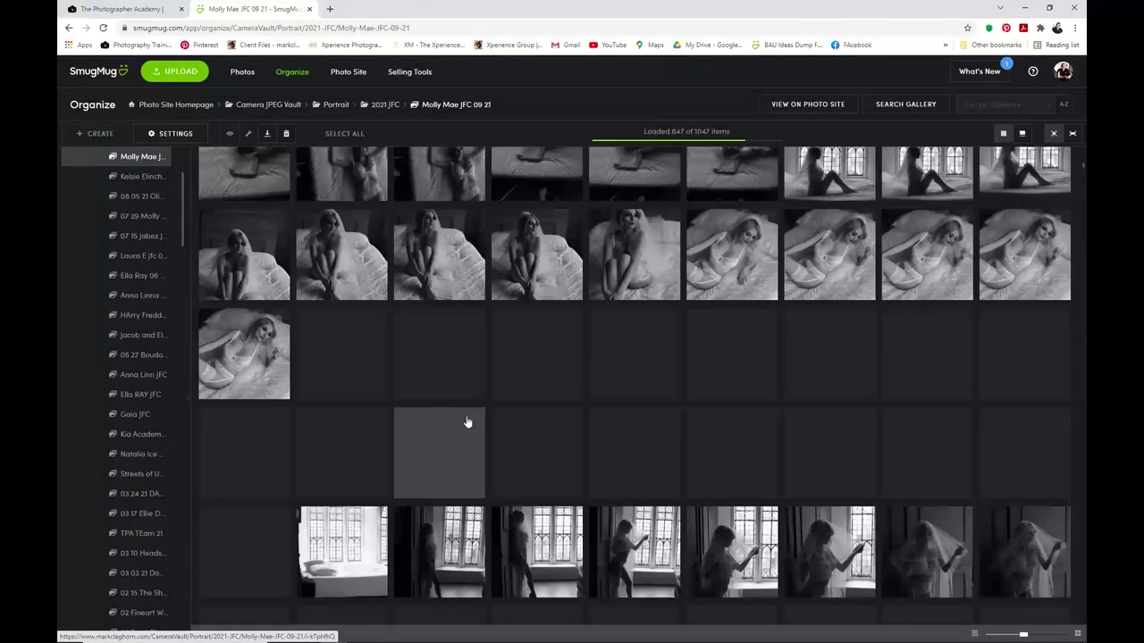
{"action": "scroll", "coordinate": [465, 424], "scroll_direction": "down", "scroll_amount": 8}
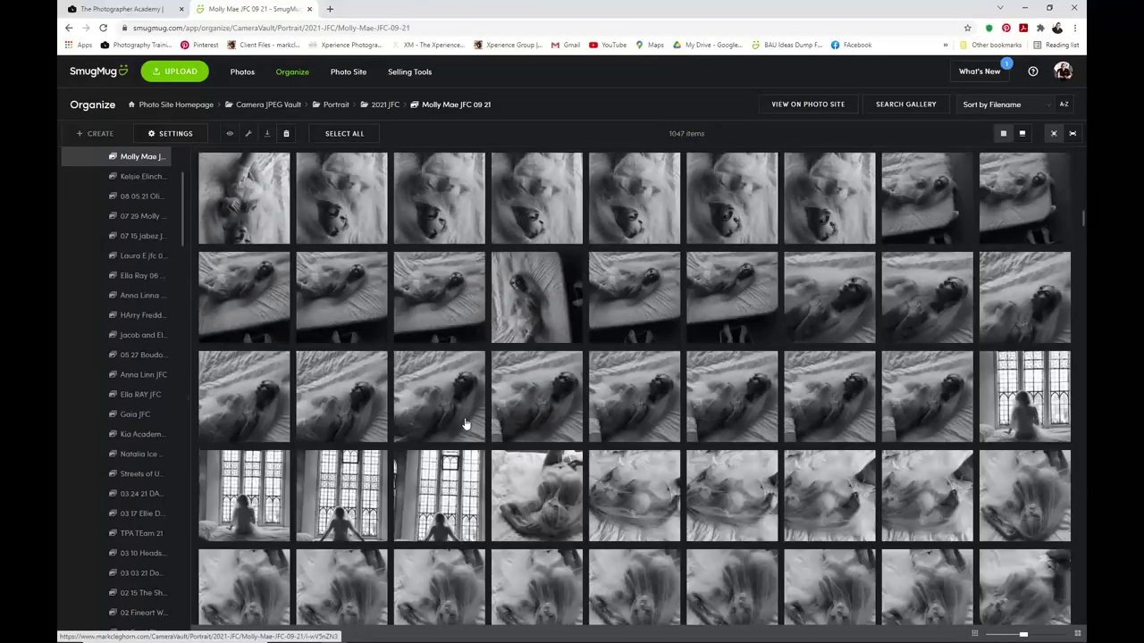
{"action": "scroll", "coordinate": [464, 425], "scroll_direction": "down", "scroll_amount": 5}
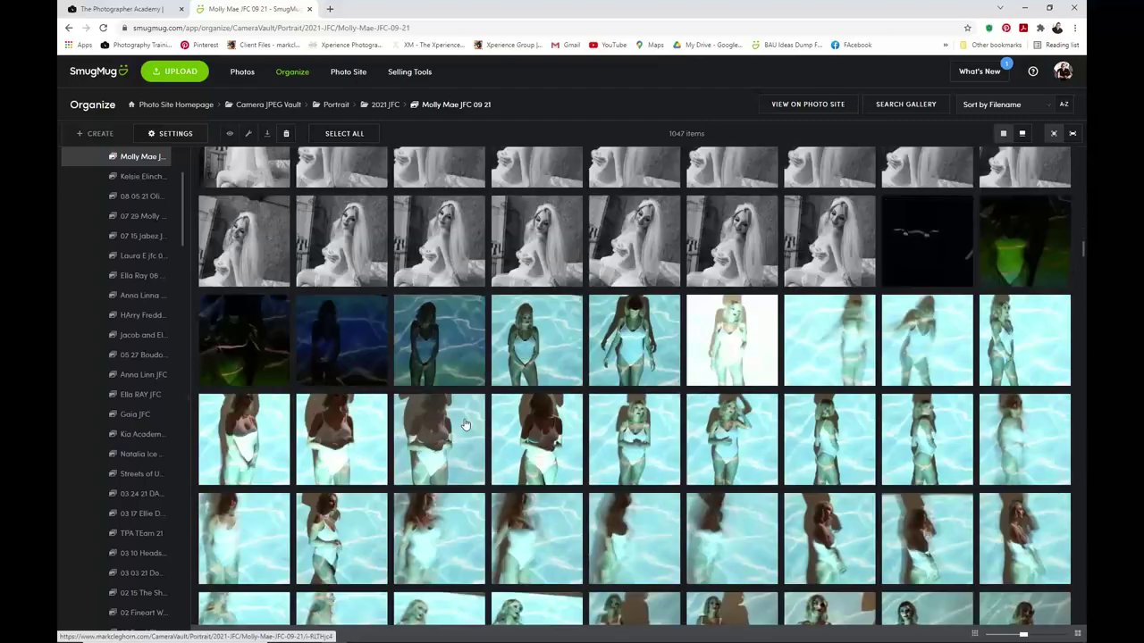
{"action": "scroll", "coordinate": [464, 424], "scroll_direction": "down", "scroll_amount": 12}
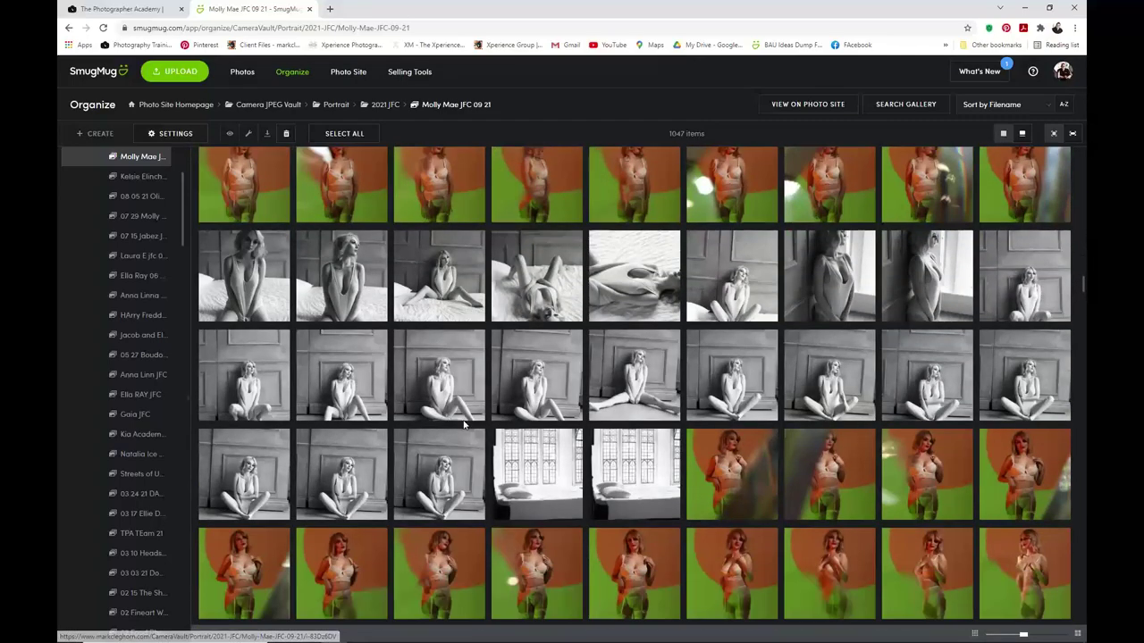
{"action": "scroll", "coordinate": [464, 425], "scroll_direction": "down", "scroll_amount": 10}
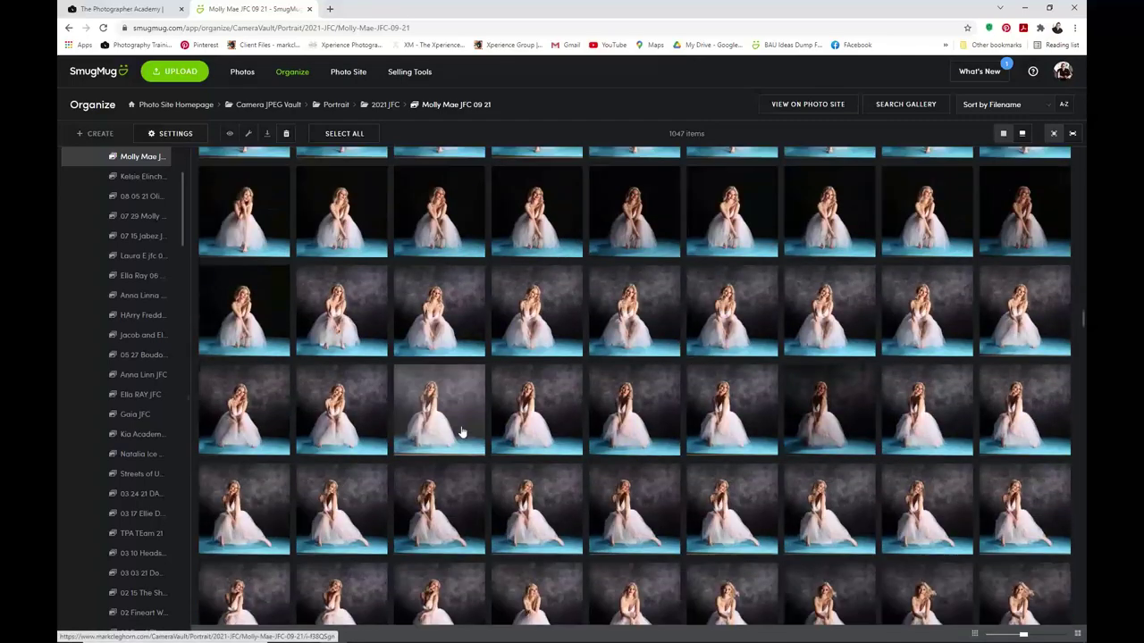
{"action": "scroll", "coordinate": [460, 429], "scroll_direction": "down", "scroll_amount": 5}
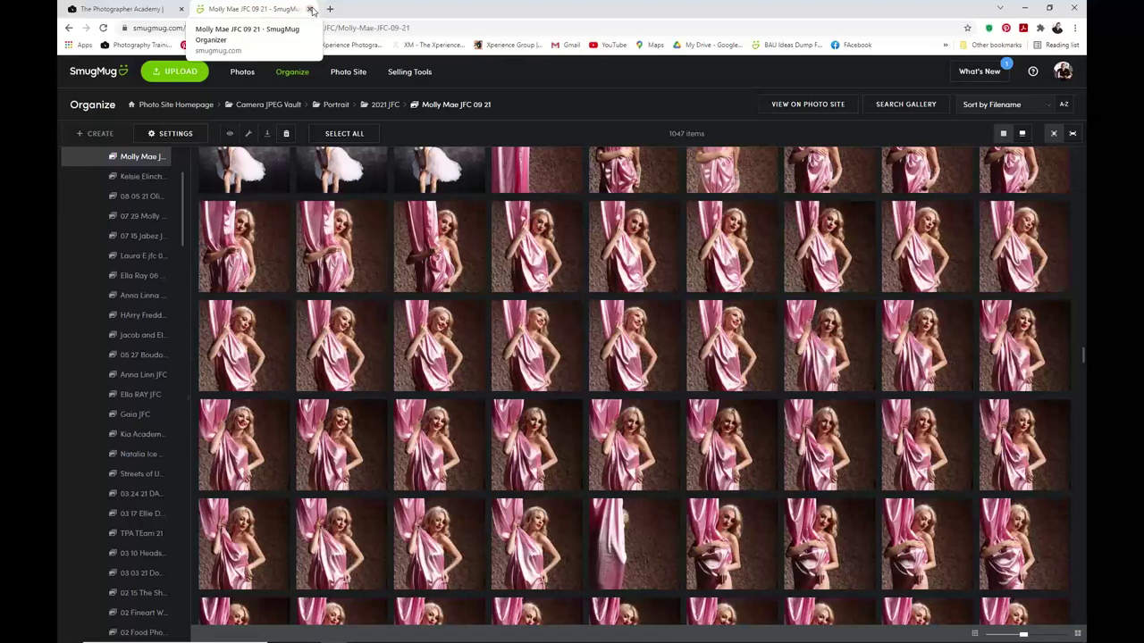
{"action": "left_click", "coordinate": [1024, 7]}
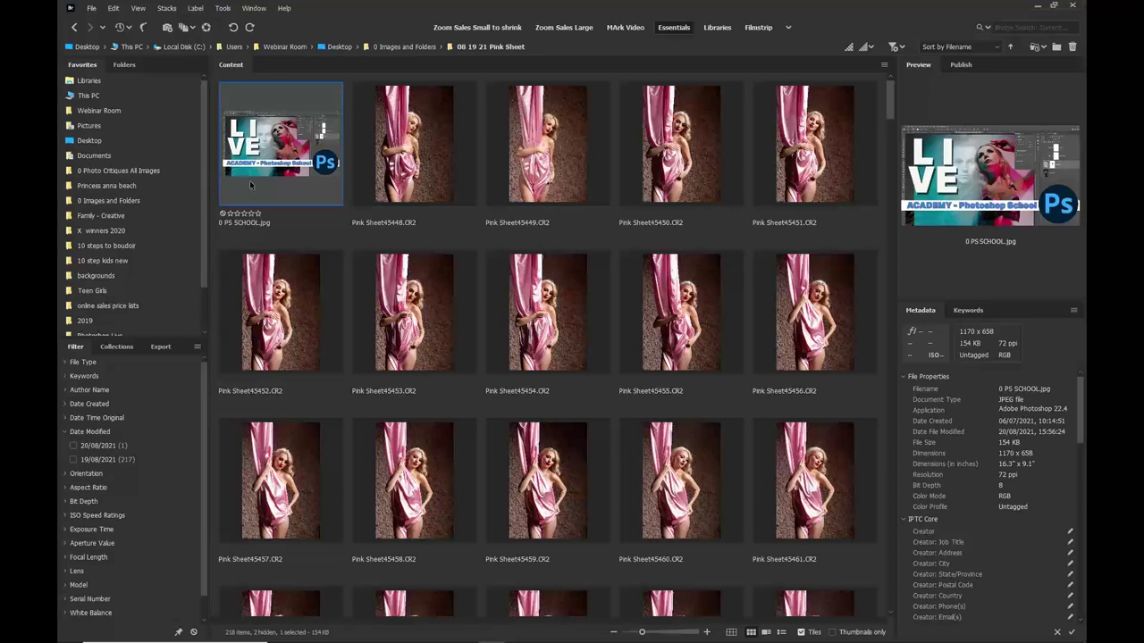
Show 0 PS SCHOOL.jpg in Full Screen Preview through the view commands.
{"action": "left_click", "coordinate": [138, 9]}
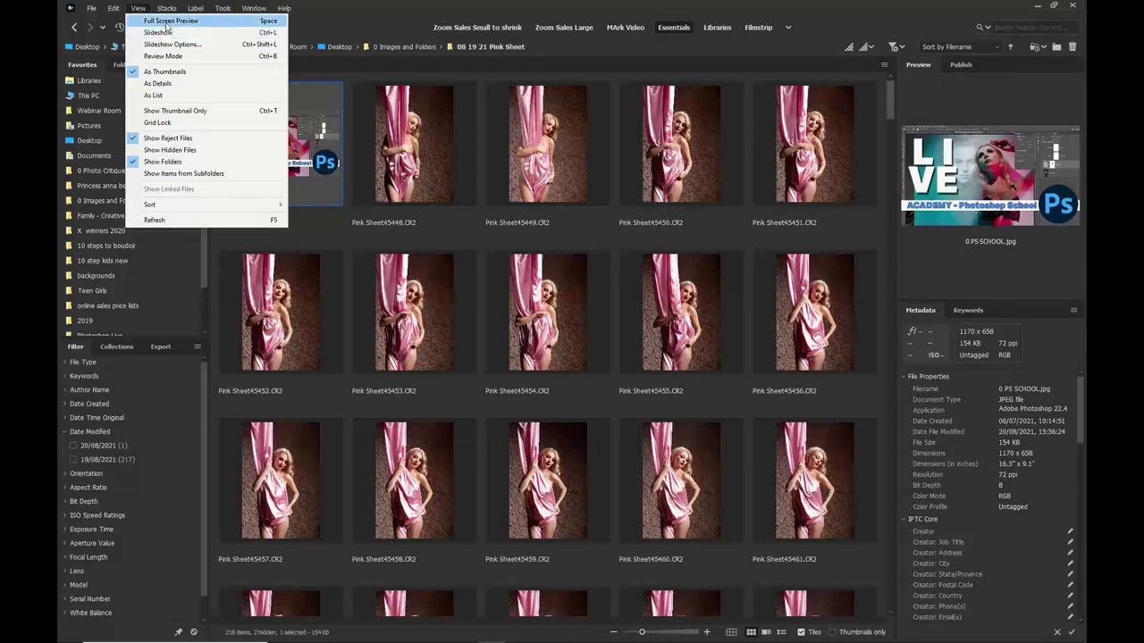
{"action": "left_click", "coordinate": [165, 23]}
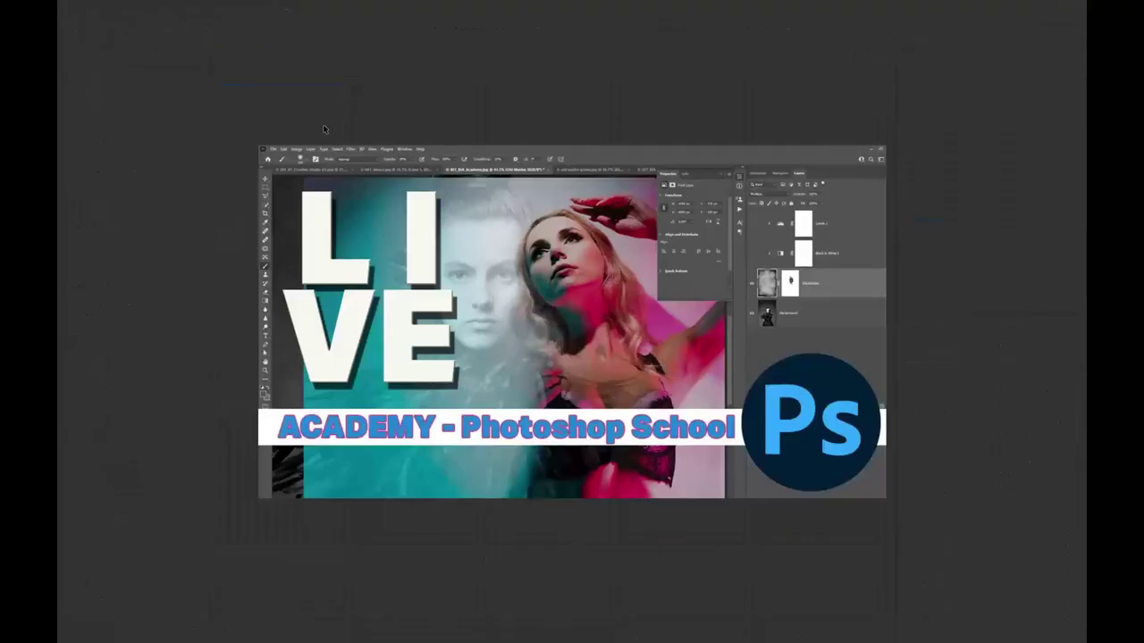
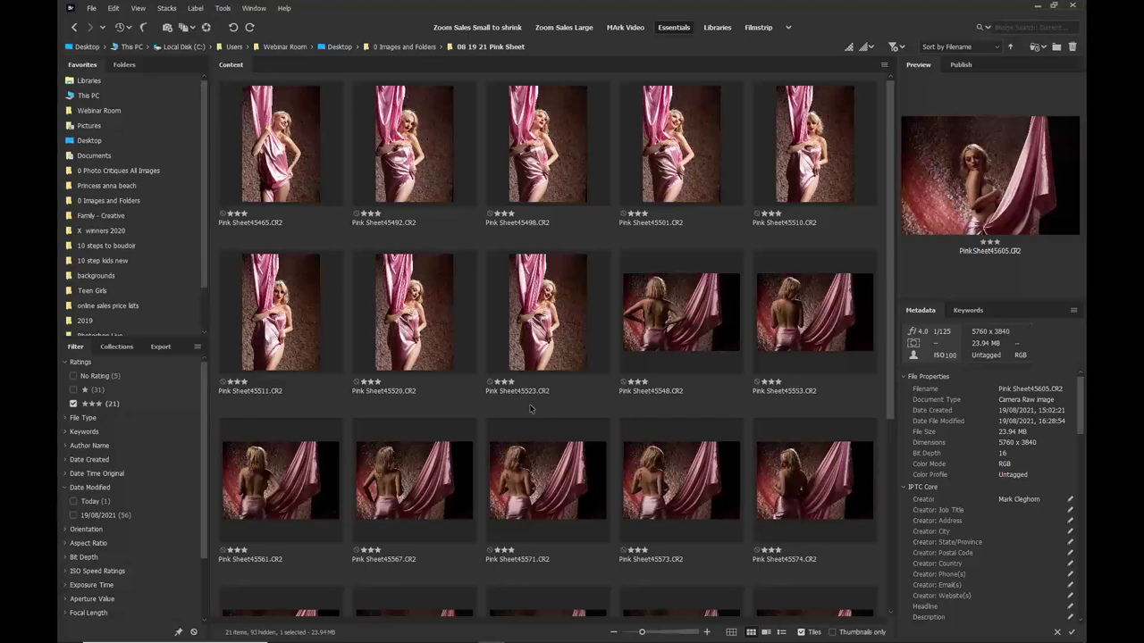
Start a batch rename of all the three-star images, numbering them in sequence from 1 with three digits.
{"action": "key", "text": "ctrl+a"}
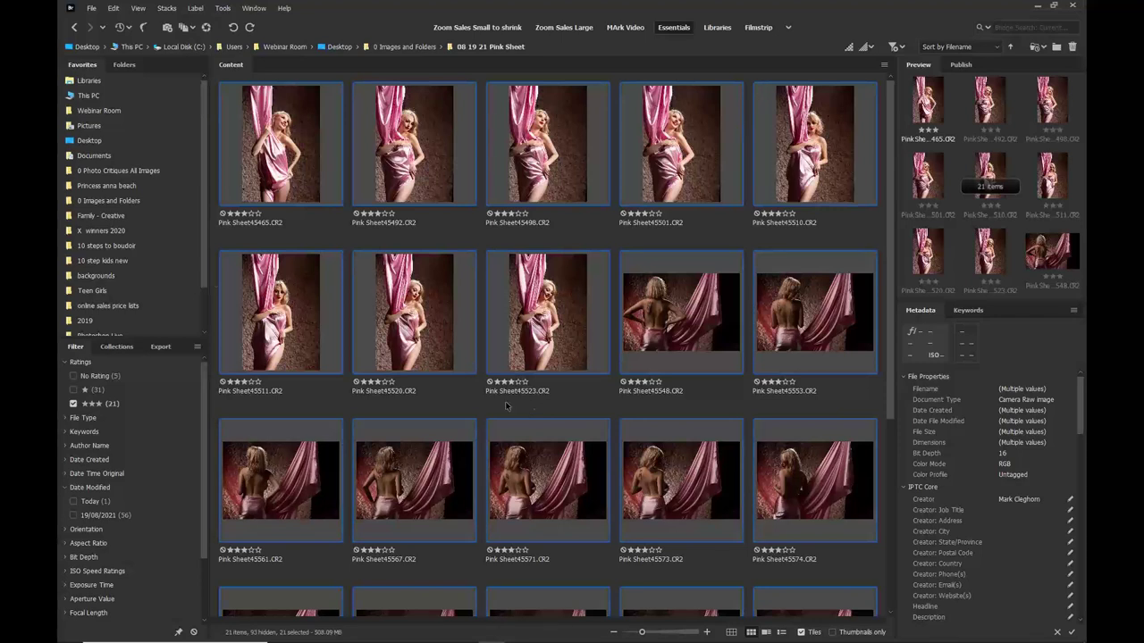
{"action": "left_click", "coordinate": [223, 11]}
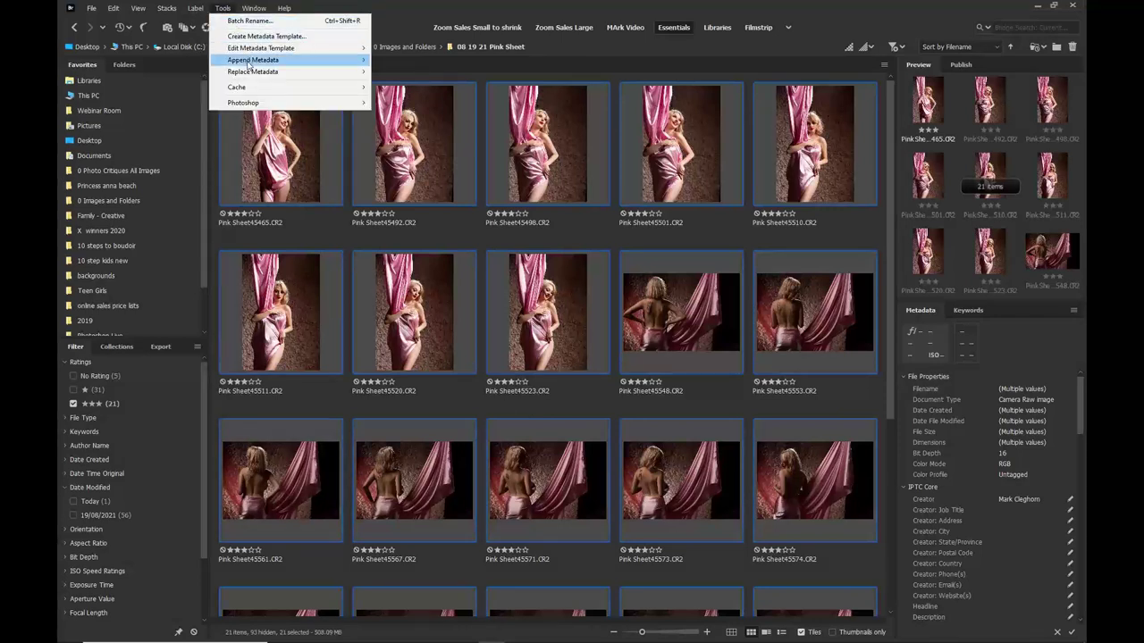
{"action": "left_click", "coordinate": [242, 21]}
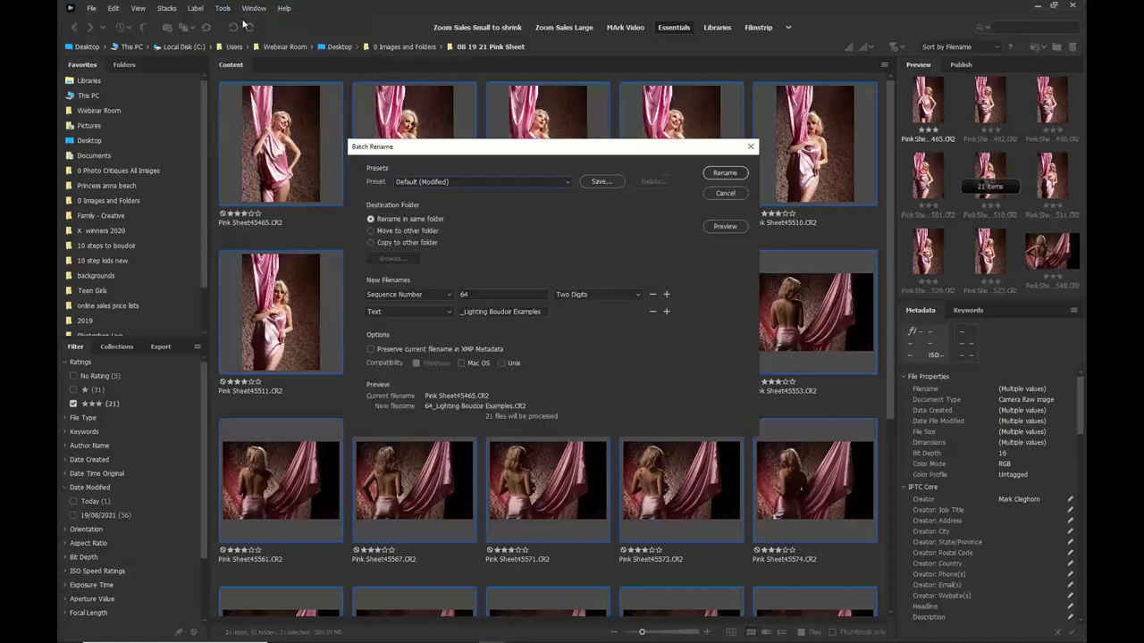
{"action": "left_click", "coordinate": [474, 294]}
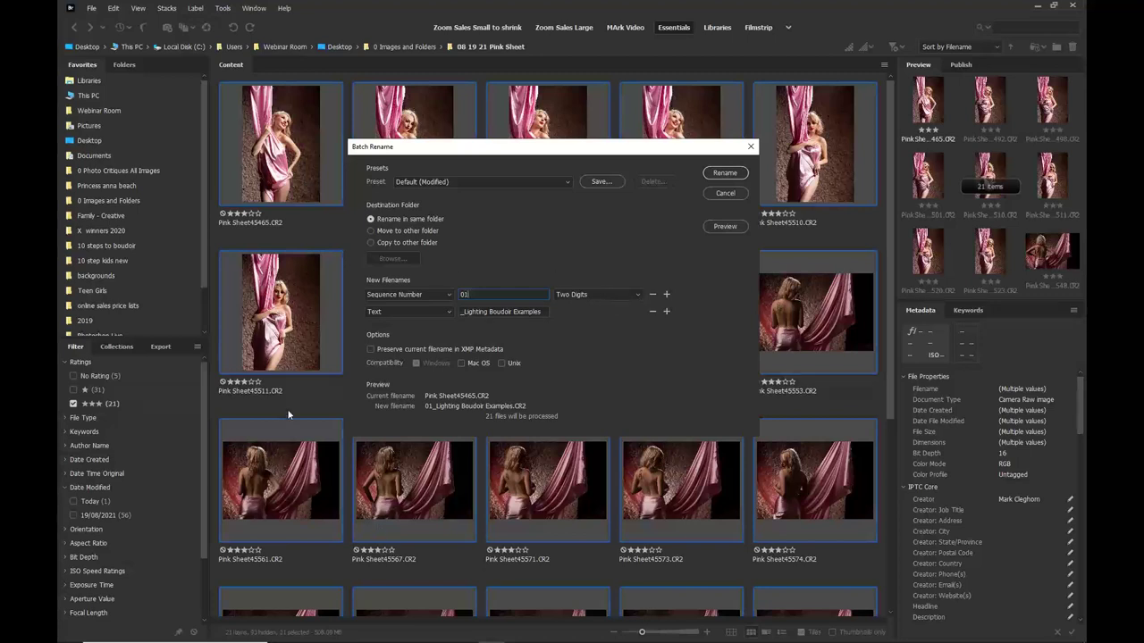
{"action": "left_click", "coordinate": [567, 295]}
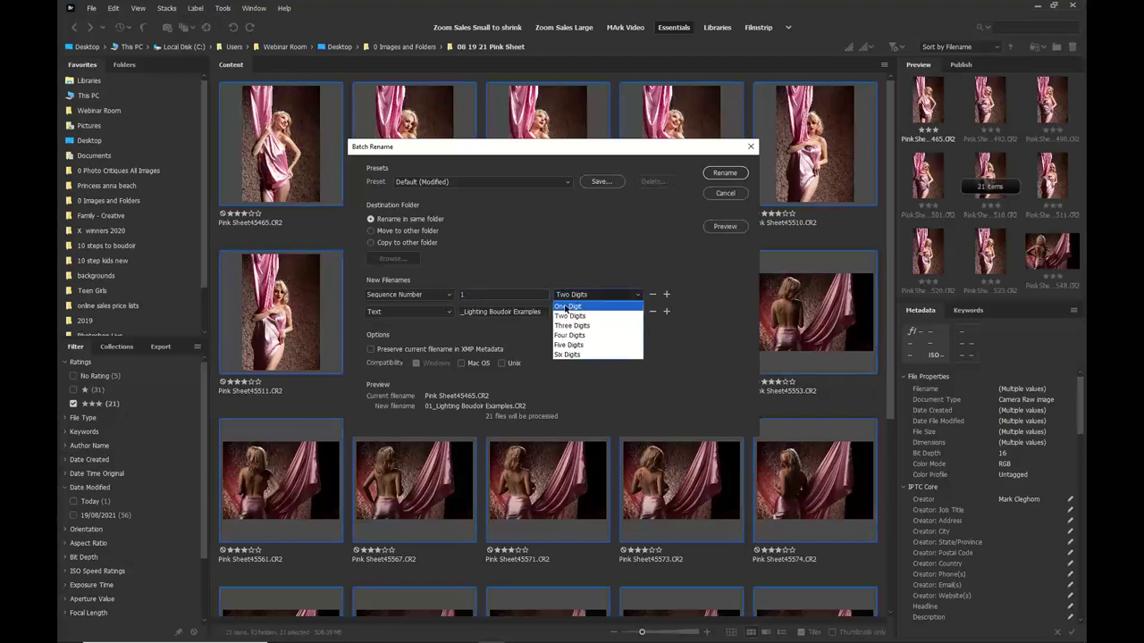
{"action": "left_click", "coordinate": [561, 329]}
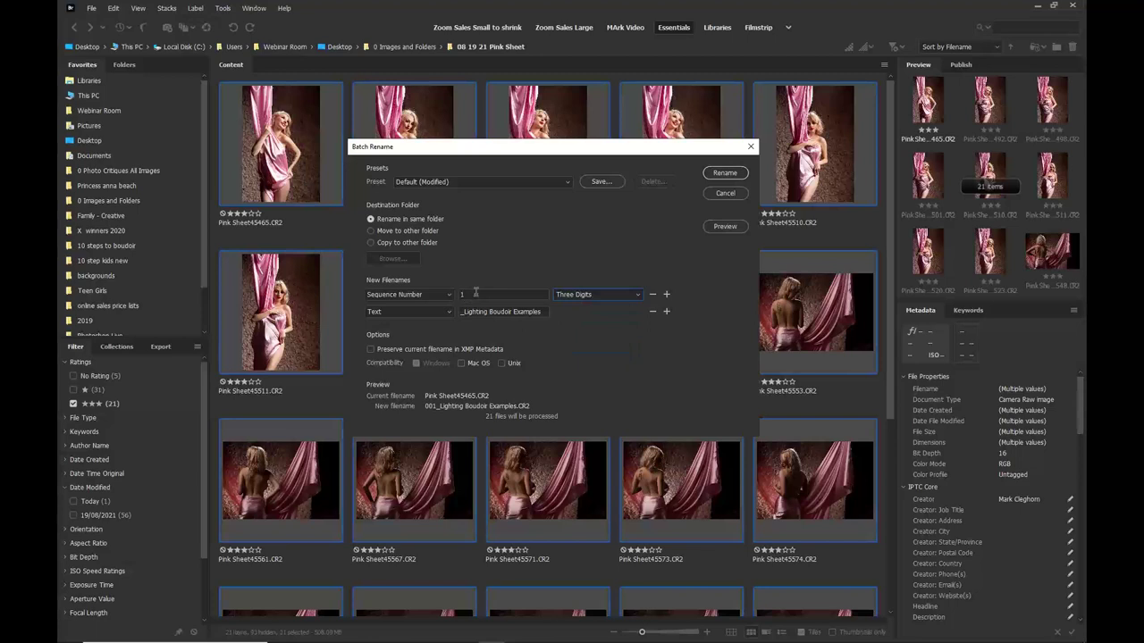
{"action": "double_click", "coordinate": [460, 293]}
{"action": "type", "text": "25"}
{"action": "left_click_drag", "start_coordinate": [469, 293], "coordinate": [450, 298]}
{"action": "type", "text": "1"}
Replace the old text part of the new filenames with a fresh text part reading _PINKSHEET_.
{"action": "left_click", "coordinate": [475, 312]}
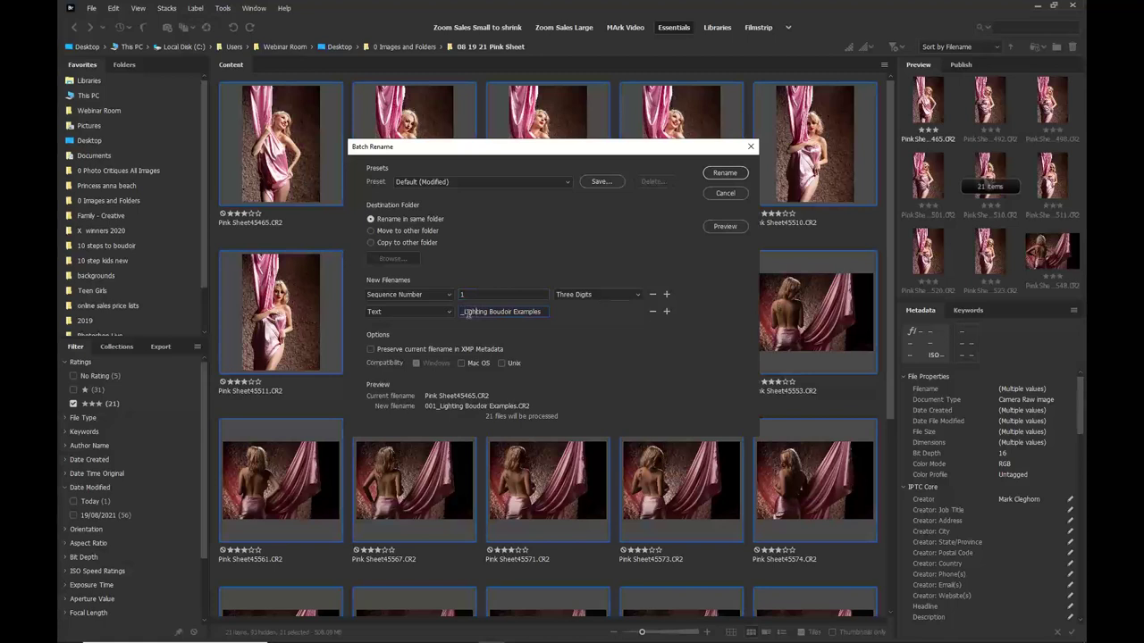
{"action": "left_click", "coordinate": [652, 311]}
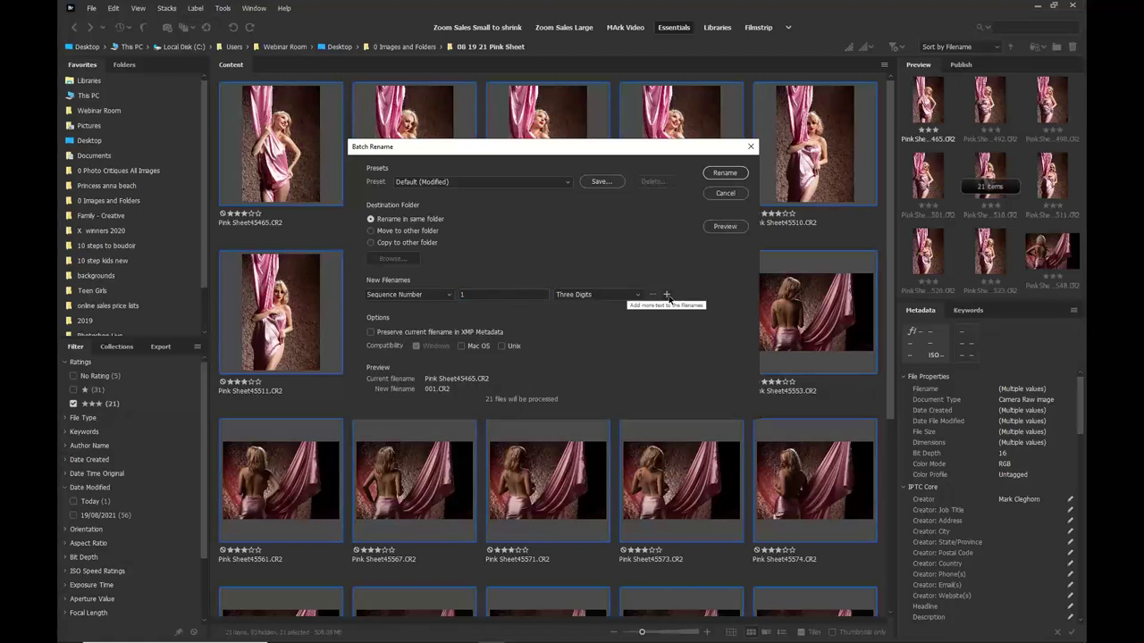
{"action": "left_click", "coordinate": [665, 295]}
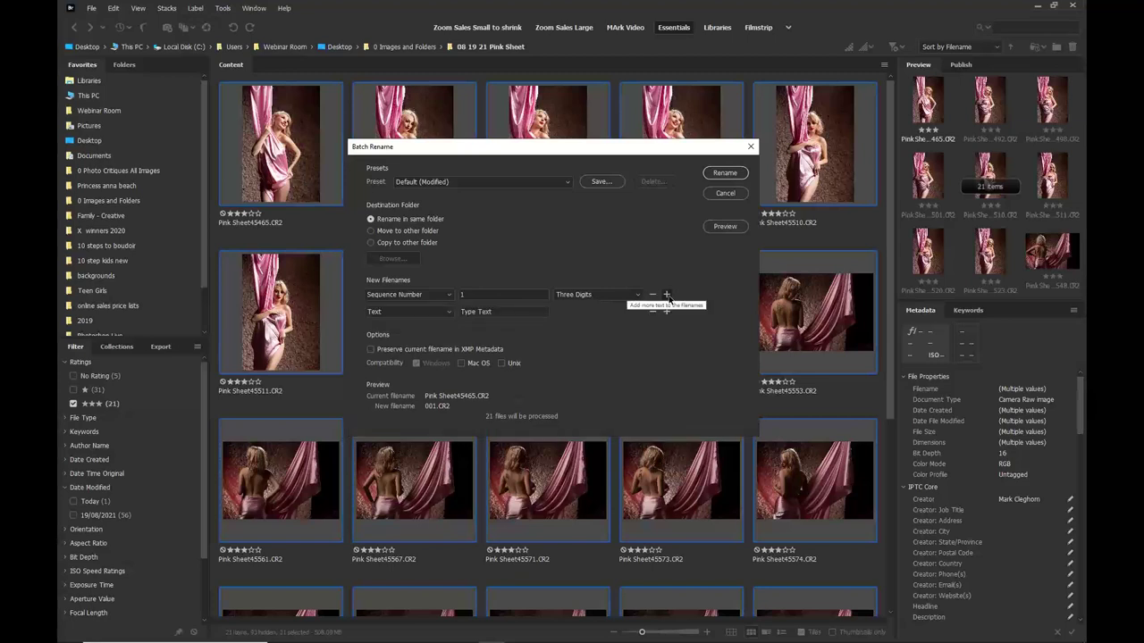
{"action": "left_click", "coordinate": [459, 311]}
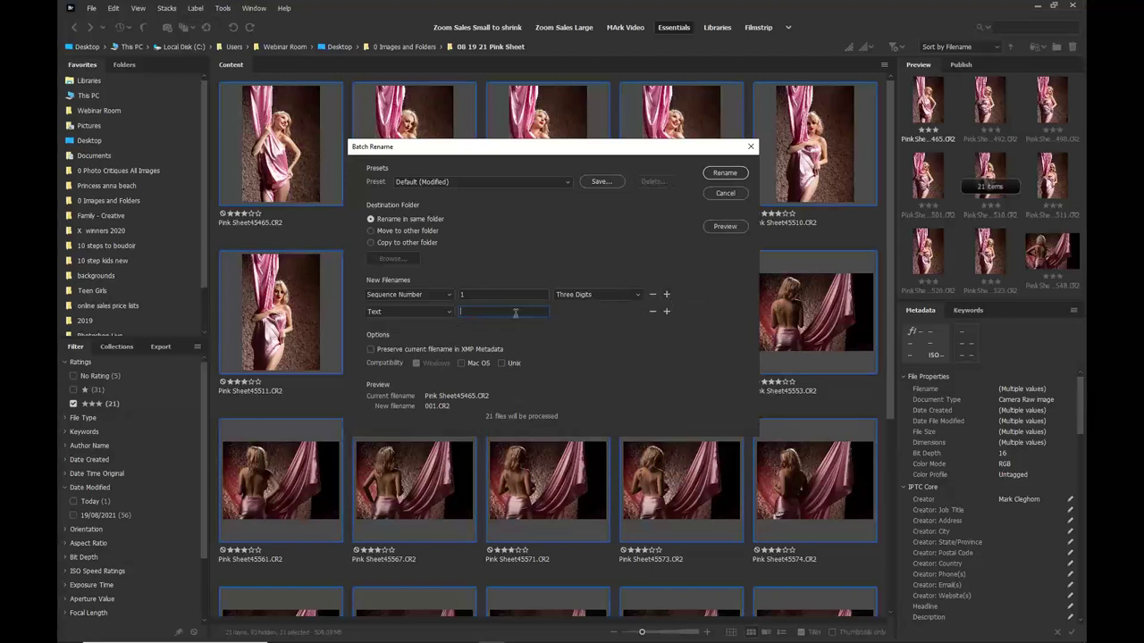
{"action": "type", "text": "_PINKSHEET_"}
Append the Date Created in MMDDYYYY format to the new filenames, run the rename and look over the renamed images.
{"action": "left_click", "coordinate": [666, 311]}
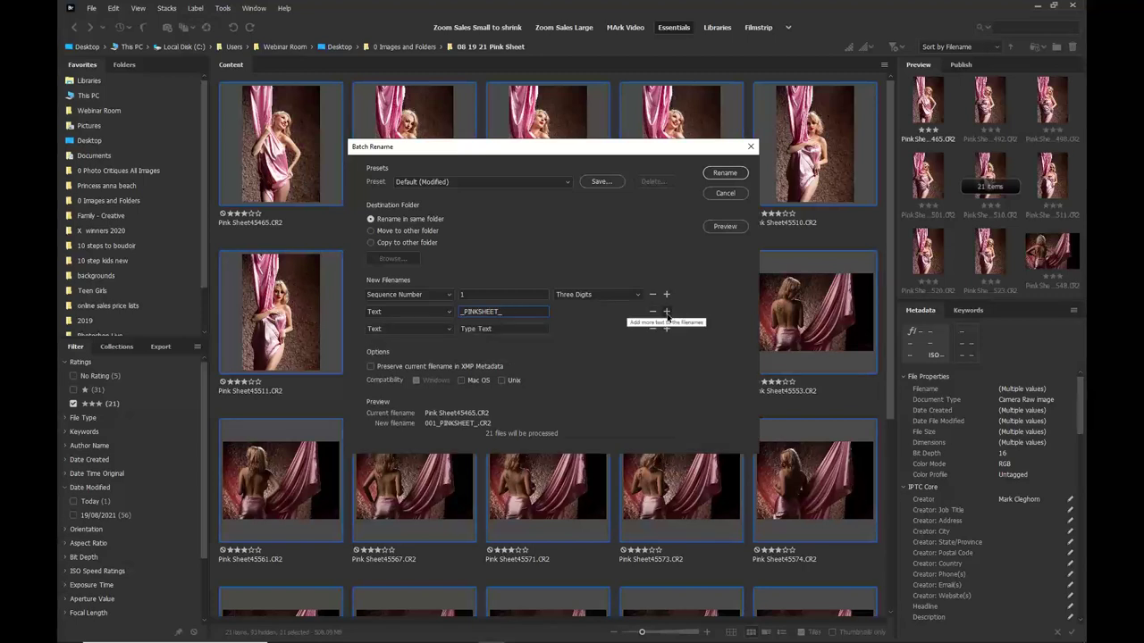
{"action": "left_click", "coordinate": [433, 333]}
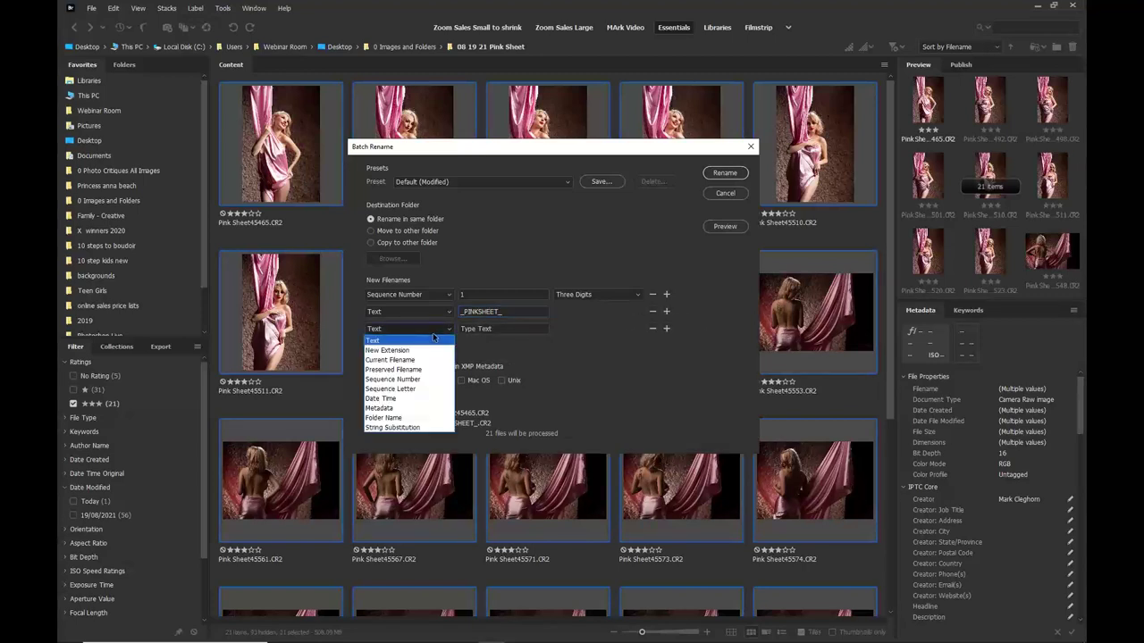
{"action": "left_click", "coordinate": [397, 399]}
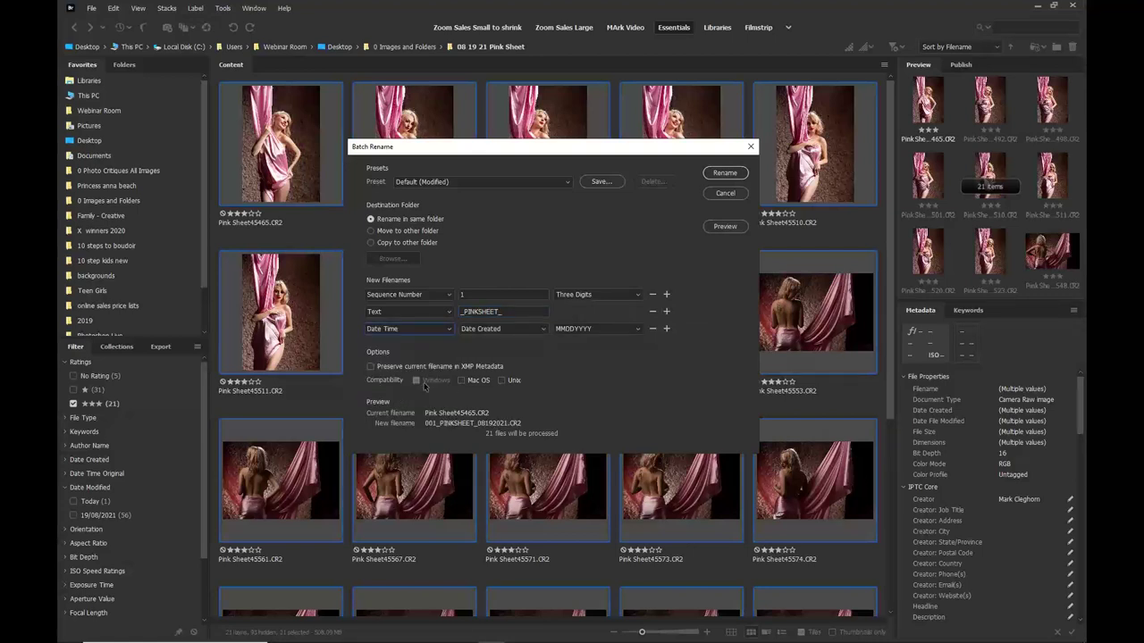
{"action": "left_click", "coordinate": [559, 330]}
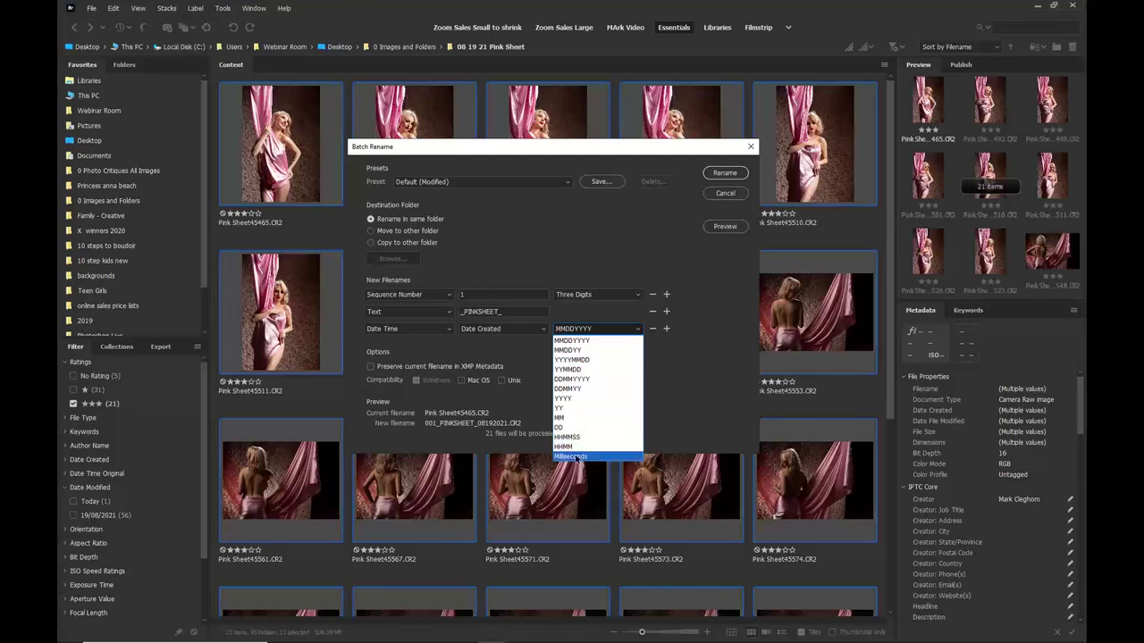
{"action": "left_click", "coordinate": [566, 318]}
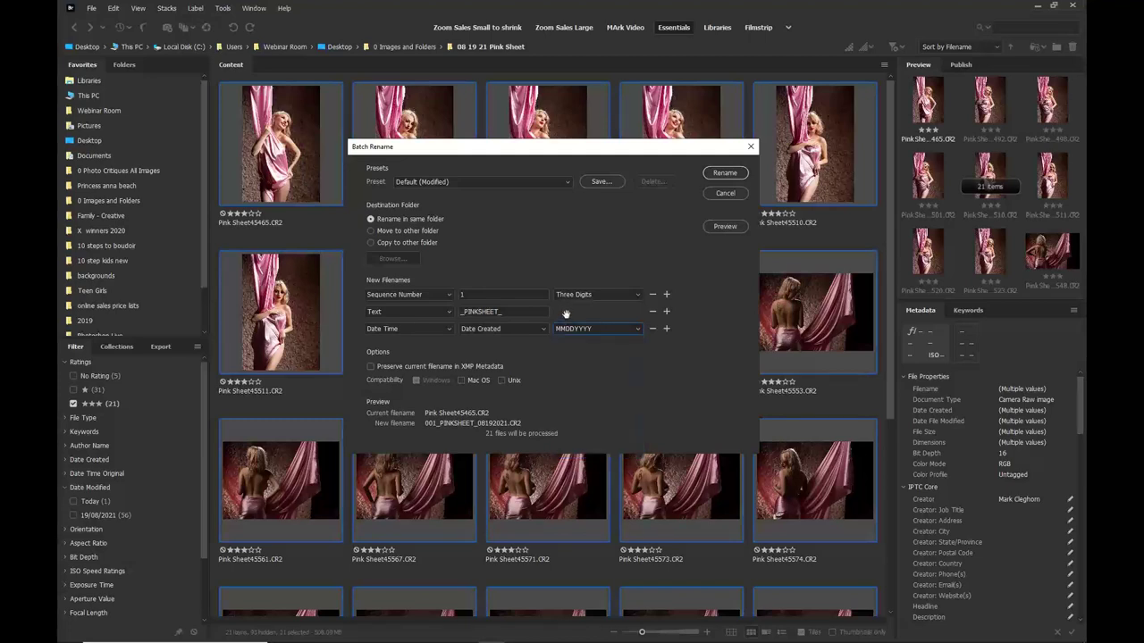
{"action": "left_click", "coordinate": [723, 174]}
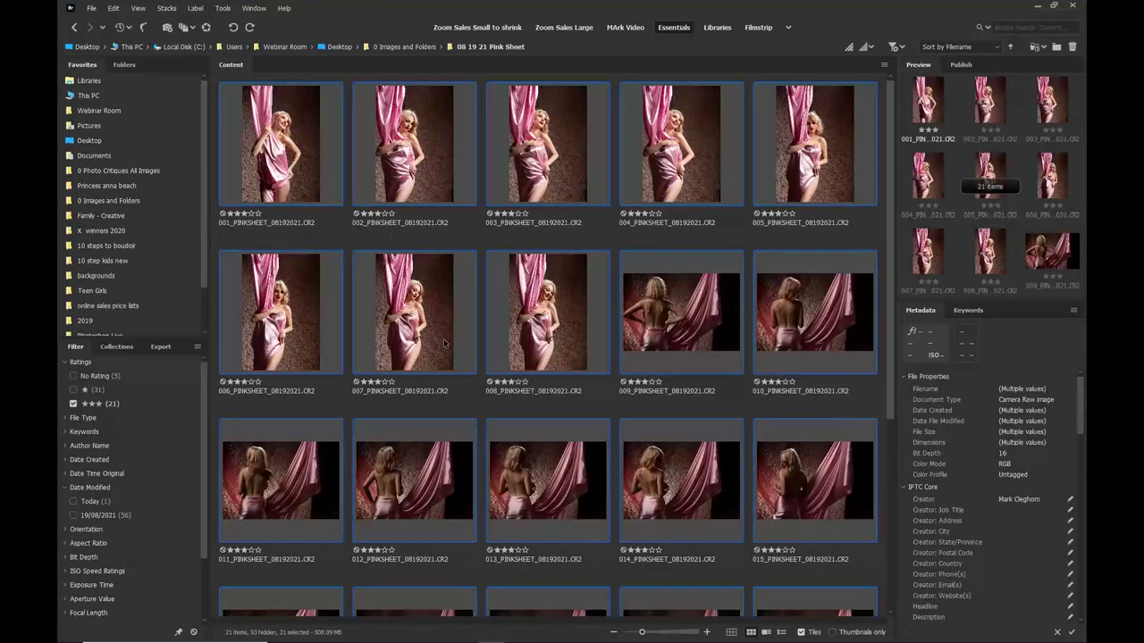
{"action": "scroll", "coordinate": [439, 358], "scroll_direction": "down", "scroll_amount": 3}
{"action": "scroll", "coordinate": [439, 358], "scroll_direction": "up", "scroll_amount": 3}
Replace the metadata of all the selected images with the photographer's 2020 template.
{"action": "left_click", "coordinate": [224, 9]}
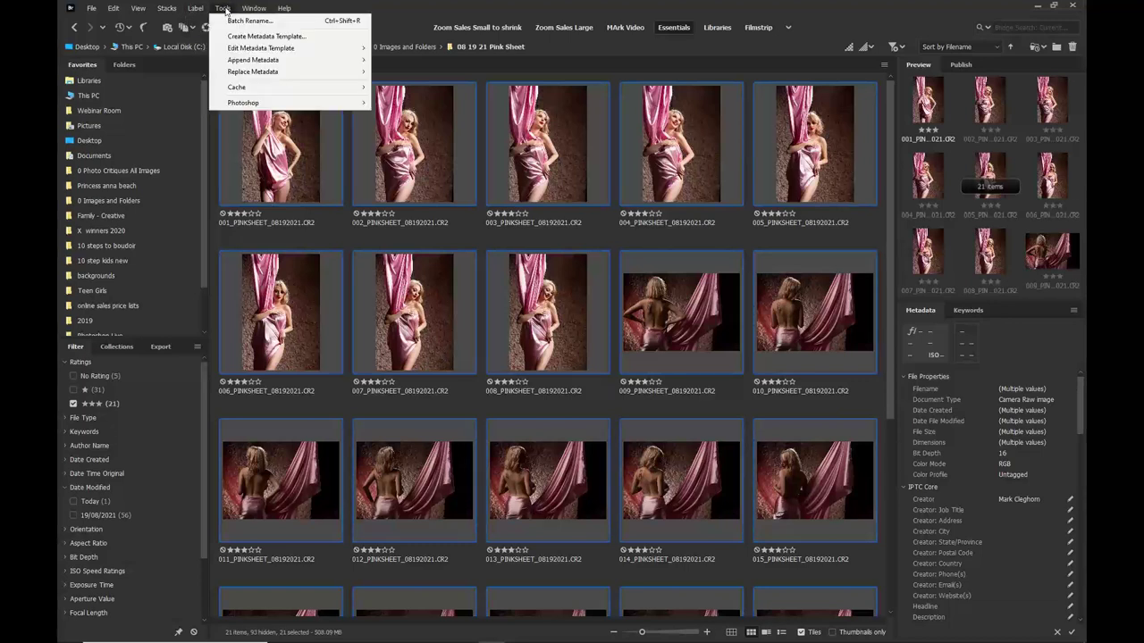
{"action": "mouse_move", "coordinate": [238, 74]}
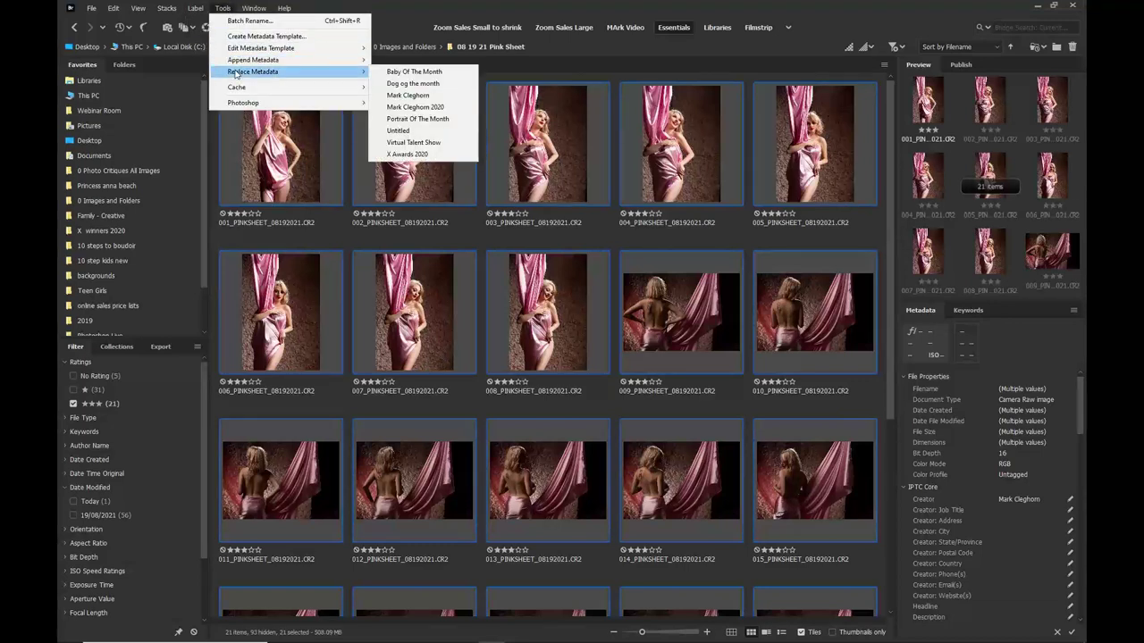
{"action": "left_click", "coordinate": [416, 109]}
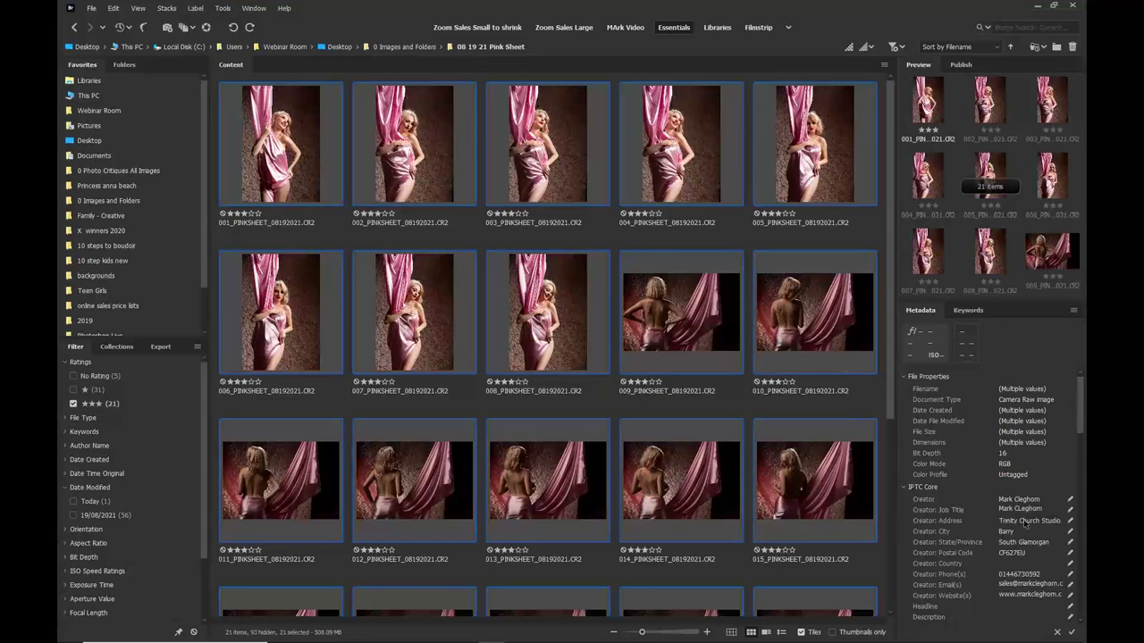
Fill in the IPTC headline with "PINK Sheet" plus the model's first name, and the description "Breast Cancer Awareness 2021 Pink Sheet", for the selected images.
{"action": "scroll", "coordinate": [982, 473], "scroll_direction": "down", "scroll_amount": 2}
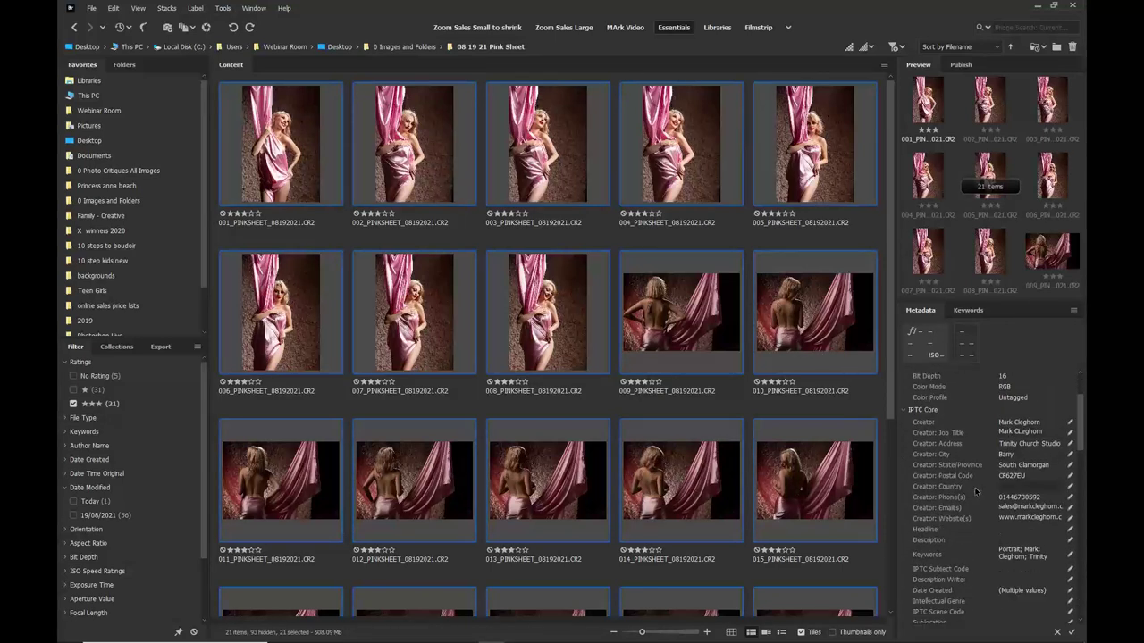
{"action": "scroll", "coordinate": [976, 491], "scroll_direction": "down", "scroll_amount": 1}
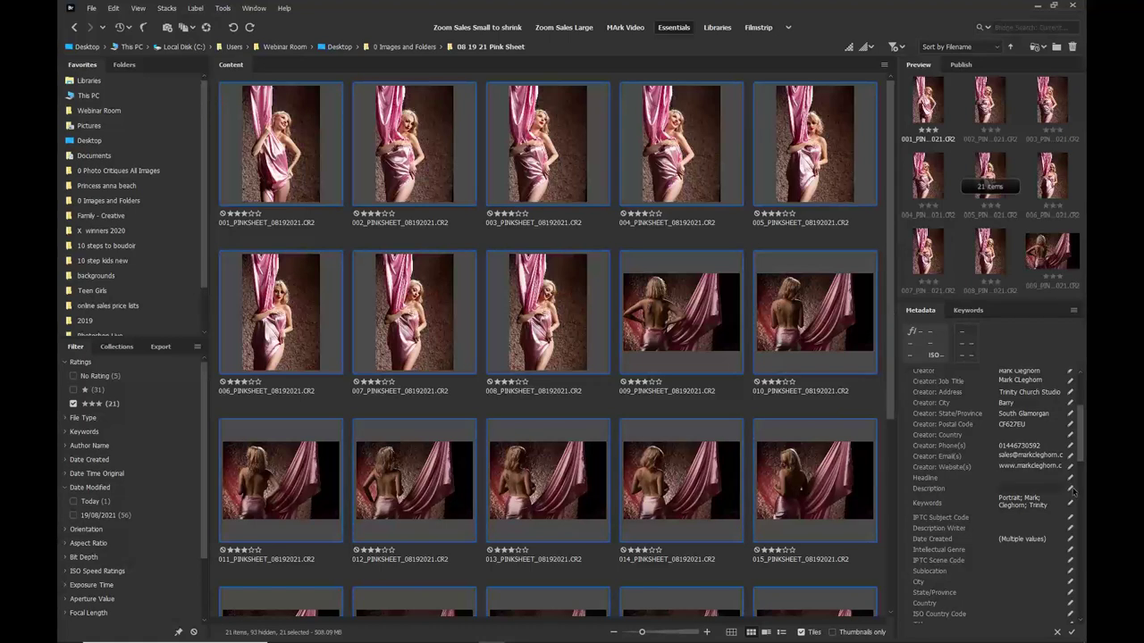
{"action": "left_click", "coordinate": [1008, 478]}
{"action": "type", "text": "Pink Sheet Molly"}
{"action": "left_click", "coordinate": [1007, 488]}
{"action": "type", "text": "Breast Cancer Awareness"}
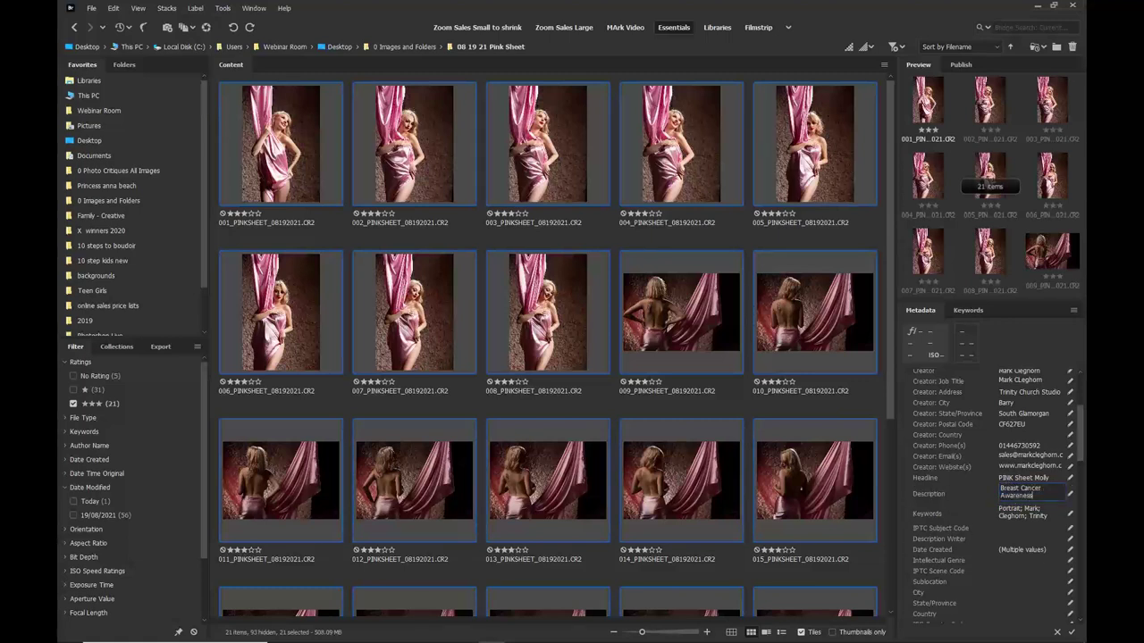
{"action": "type", "text": " 2021 Pink Shee"}
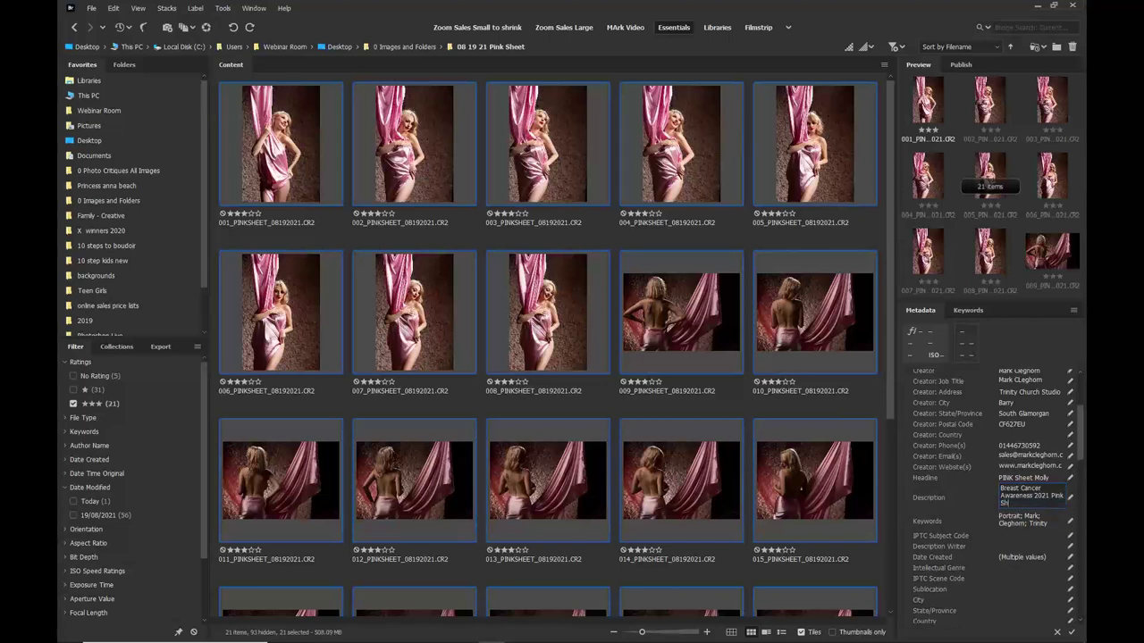
{"action": "type", "text": "t"}
{"action": "key", "text": "Return"}
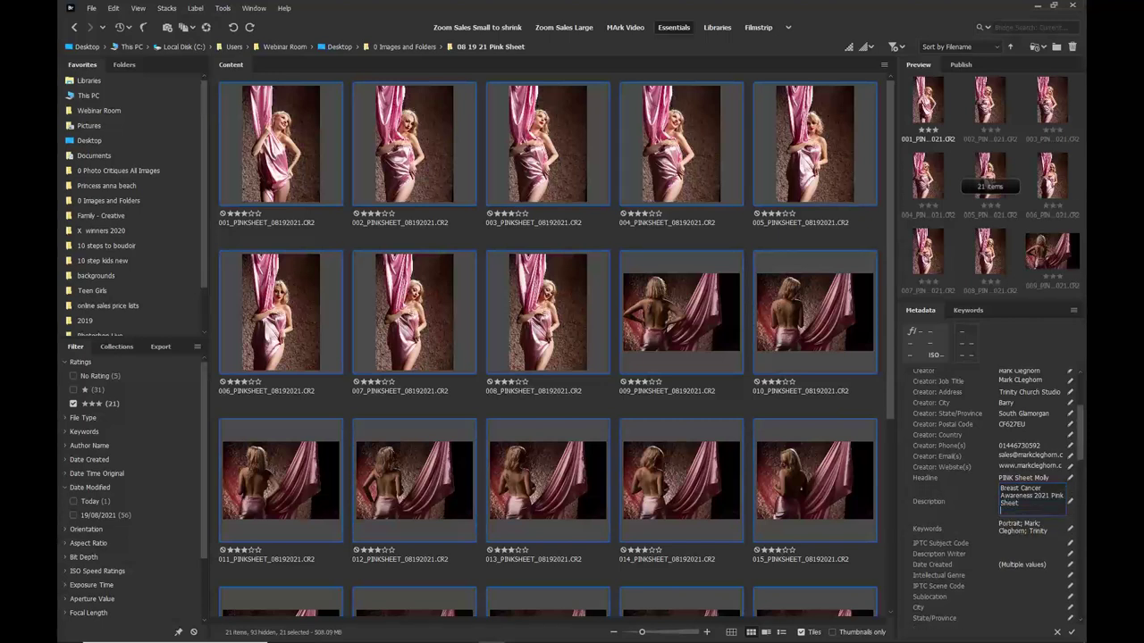
{"action": "left_click", "coordinate": [770, 368]}
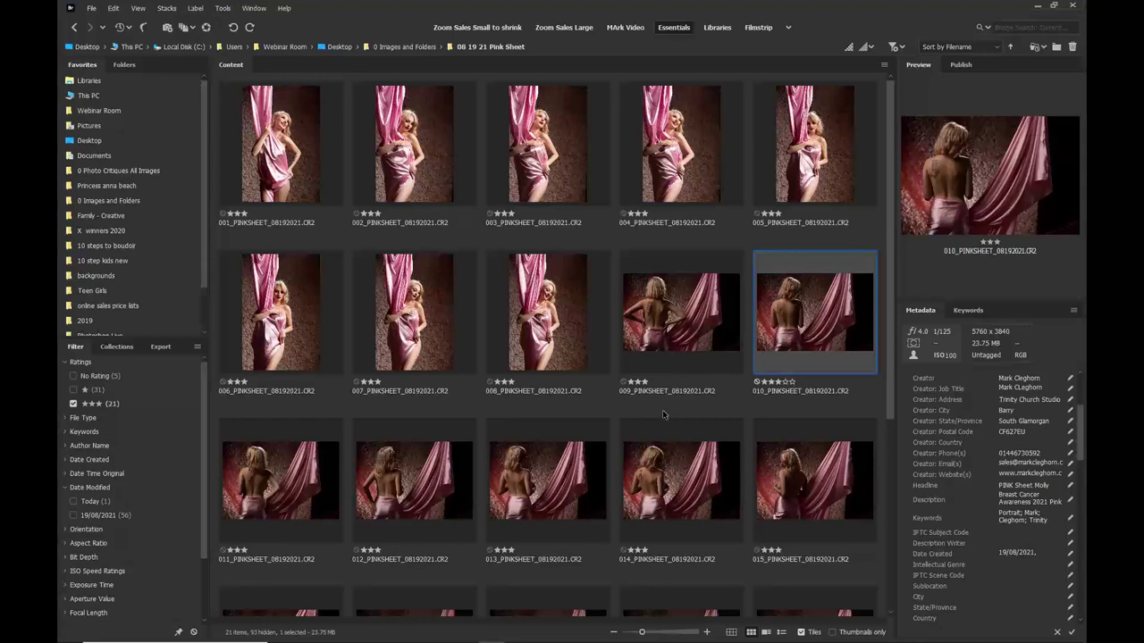
Add the keywords pink, sheet, boudoir, breast and October to the existing IPTC keywords of all the three-star images.
{"action": "left_click", "coordinate": [309, 175]}
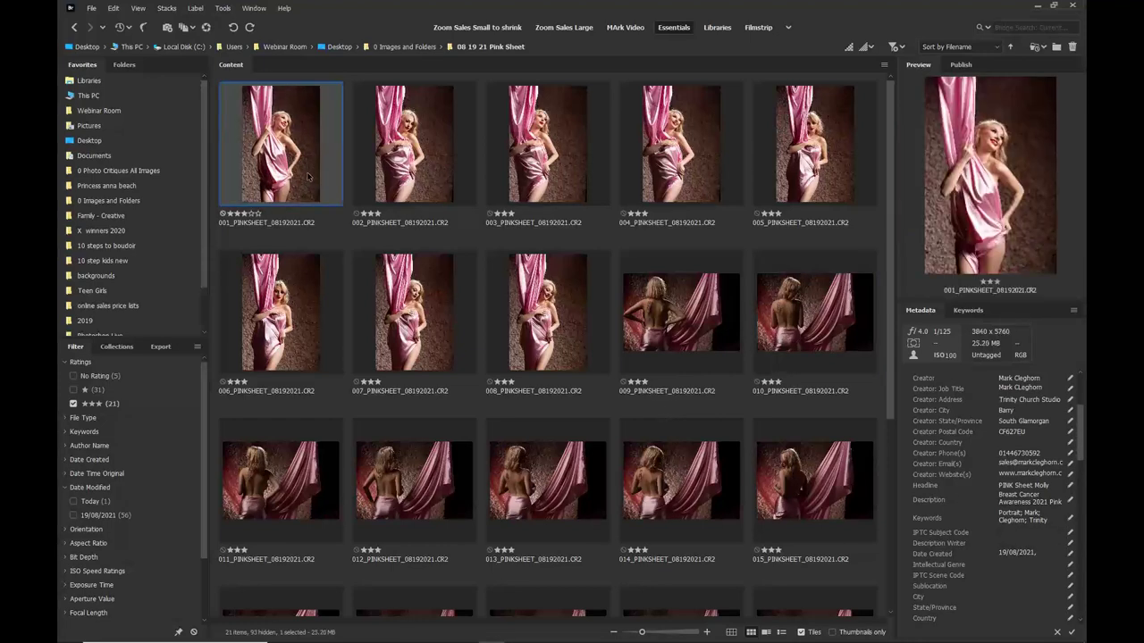
{"action": "key", "text": "ctrl+a"}
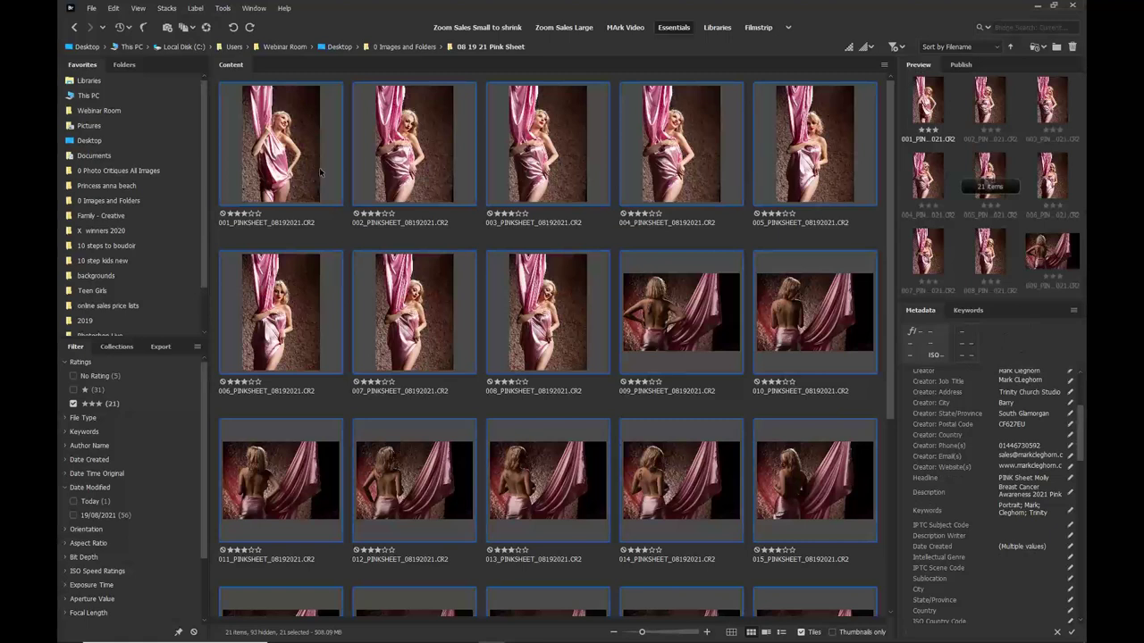
{"action": "left_click", "coordinate": [1054, 514]}
{"action": "left_click", "coordinate": [1052, 524]}
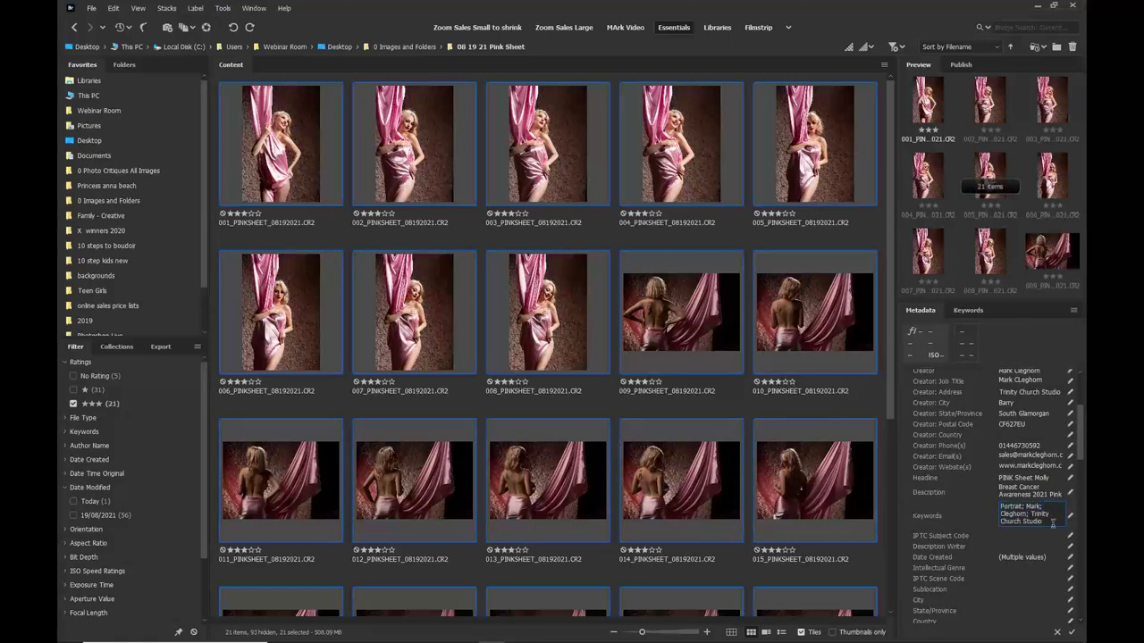
{"action": "type", "text": "pink, sheet"}
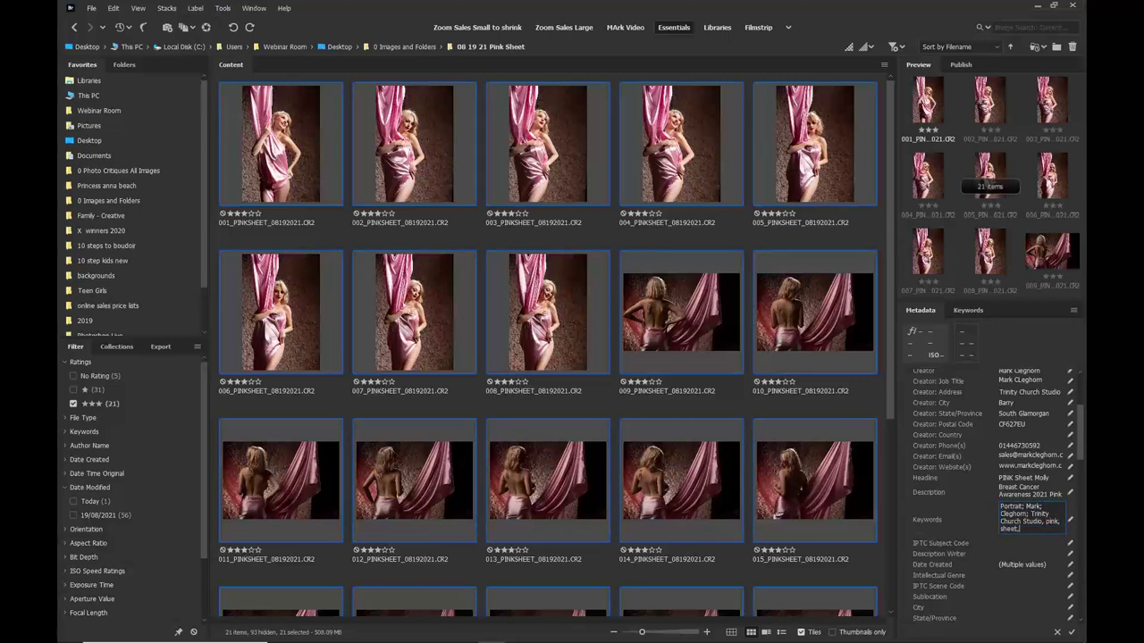
{"action": "type", "text": ", boudoir, breast"}
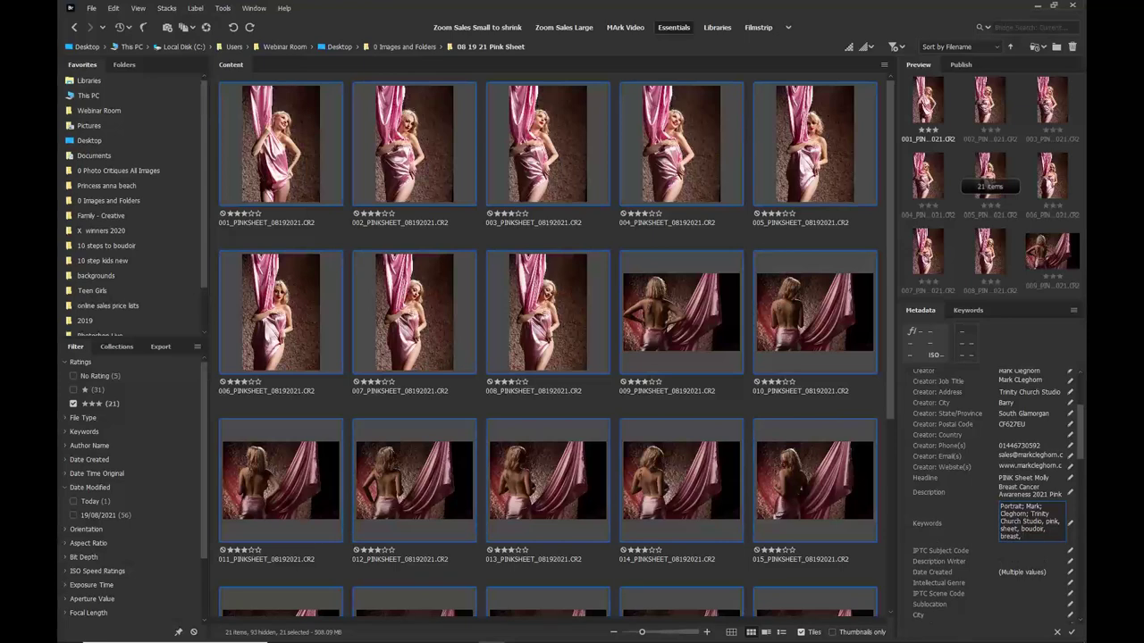
{"action": "type", "text": ", October"}
{"action": "left_click", "coordinate": [774, 370]}
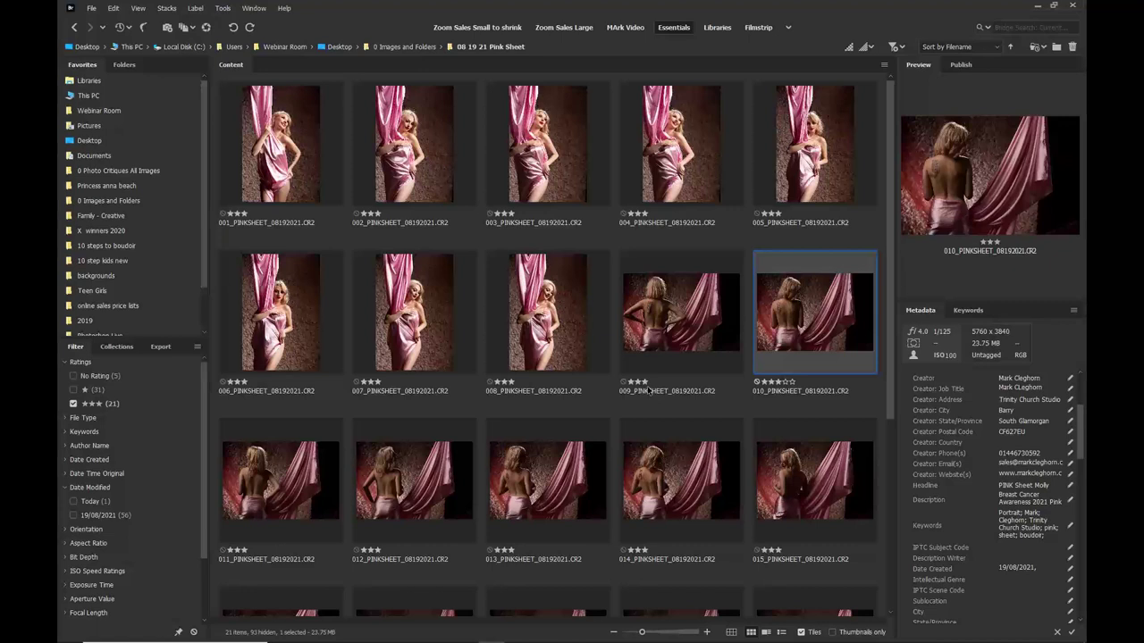
Open all the three-star images in Camera Raw and select the first eight portrait-format shots in the filmstrip.
{"action": "left_click", "coordinate": [325, 169]}
{"action": "key", "text": "ctrl+a"}
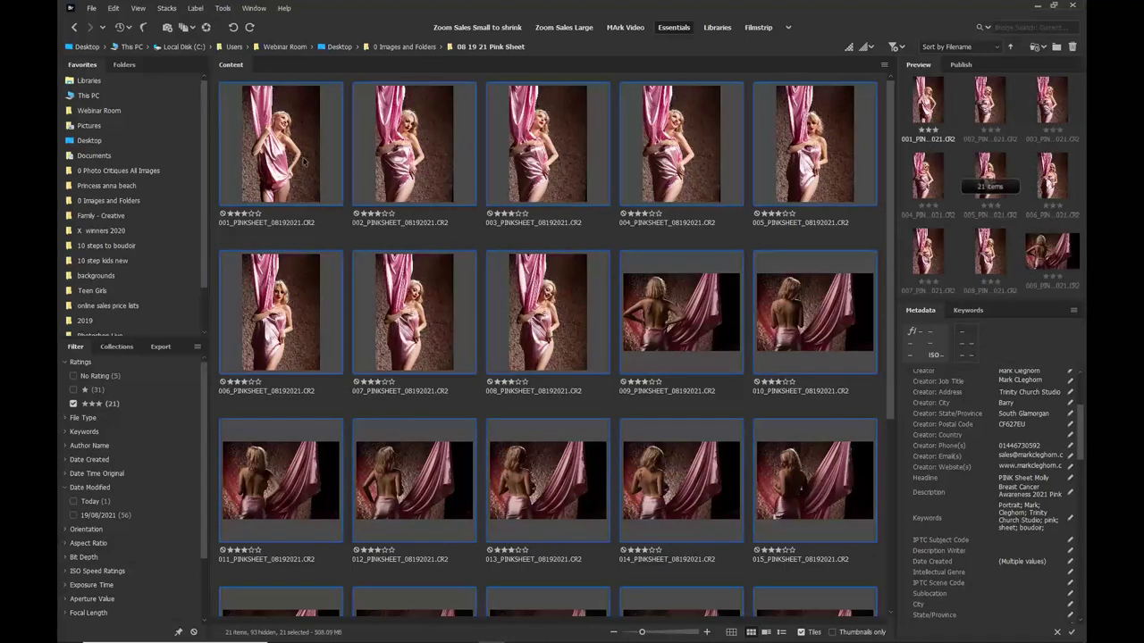
{"action": "left_click", "coordinate": [92, 9]}
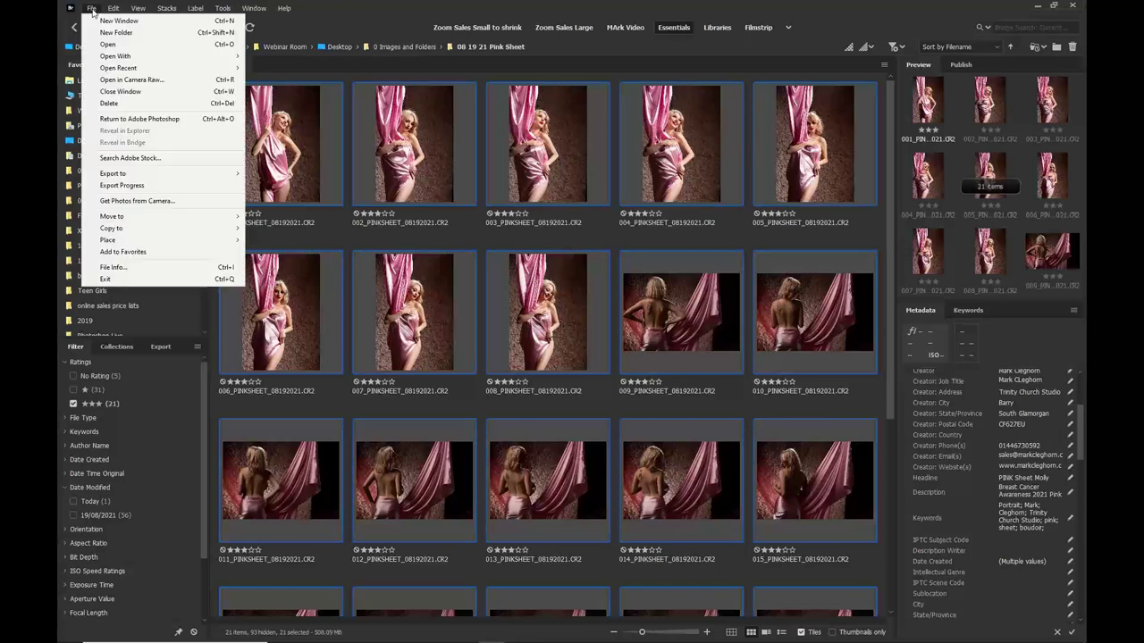
{"action": "left_click", "coordinate": [111, 80]}
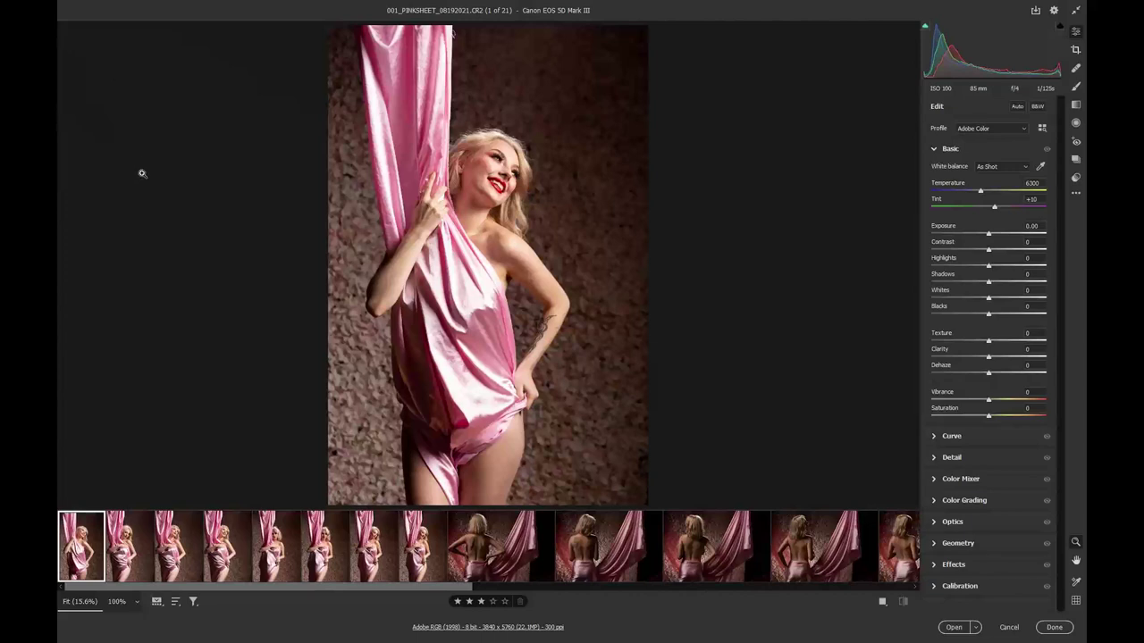
{"action": "left_click", "coordinate": [420, 546], "text": "shift"}
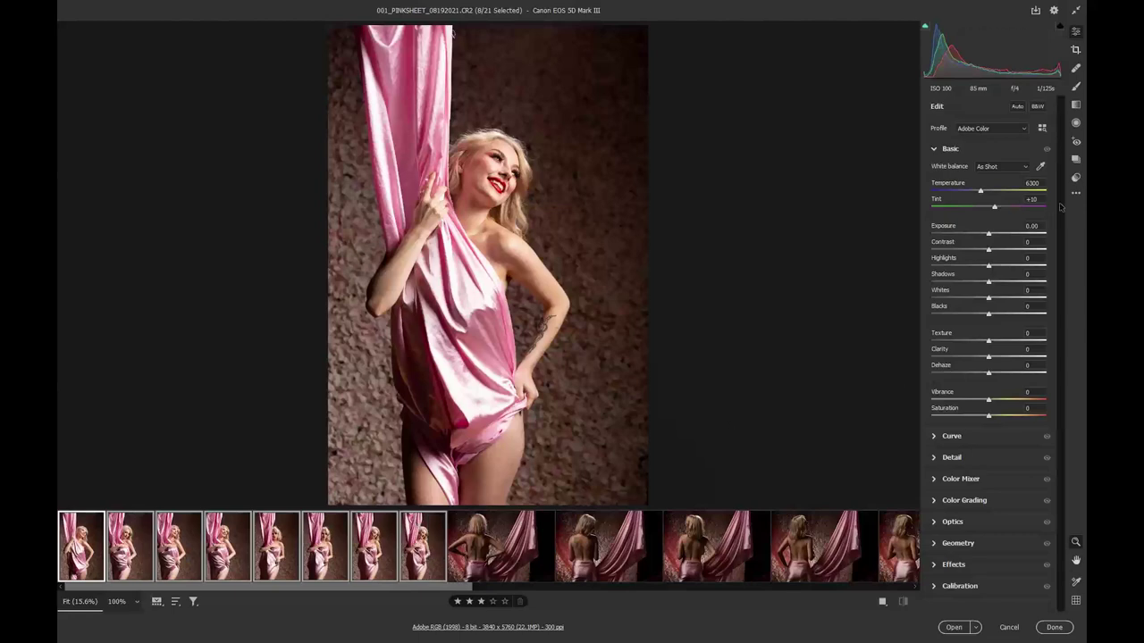
Apply the 00 Studio Classic 2020 user preset to the eight selected portrait-format shots and set their exposure to +0.20.
{"action": "left_click", "coordinate": [1075, 179]}
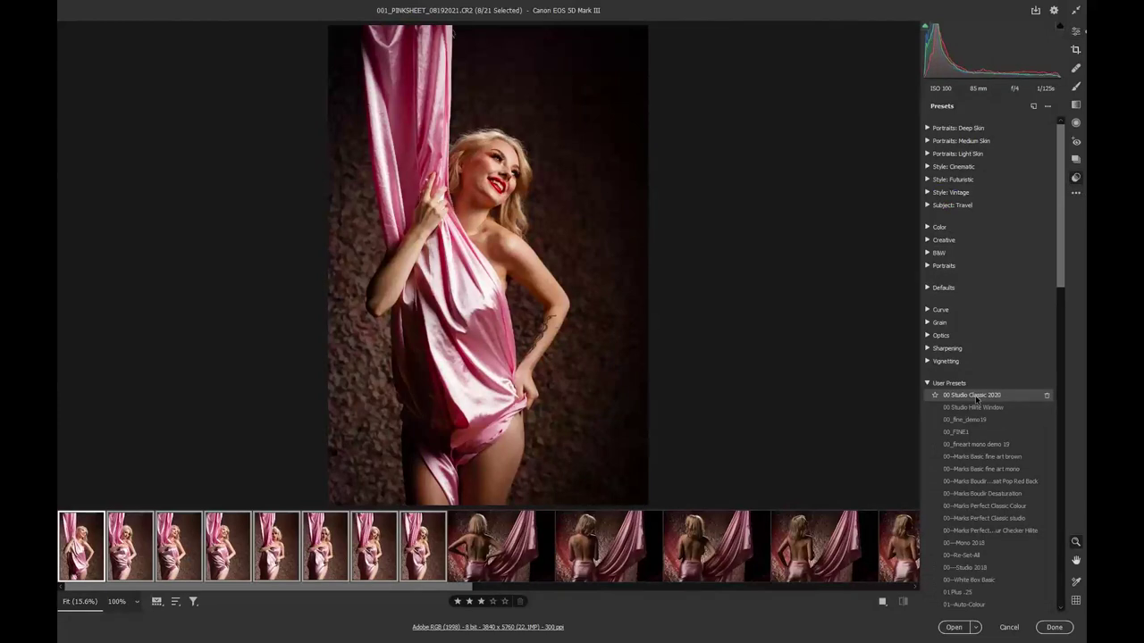
{"action": "left_click", "coordinate": [977, 396]}
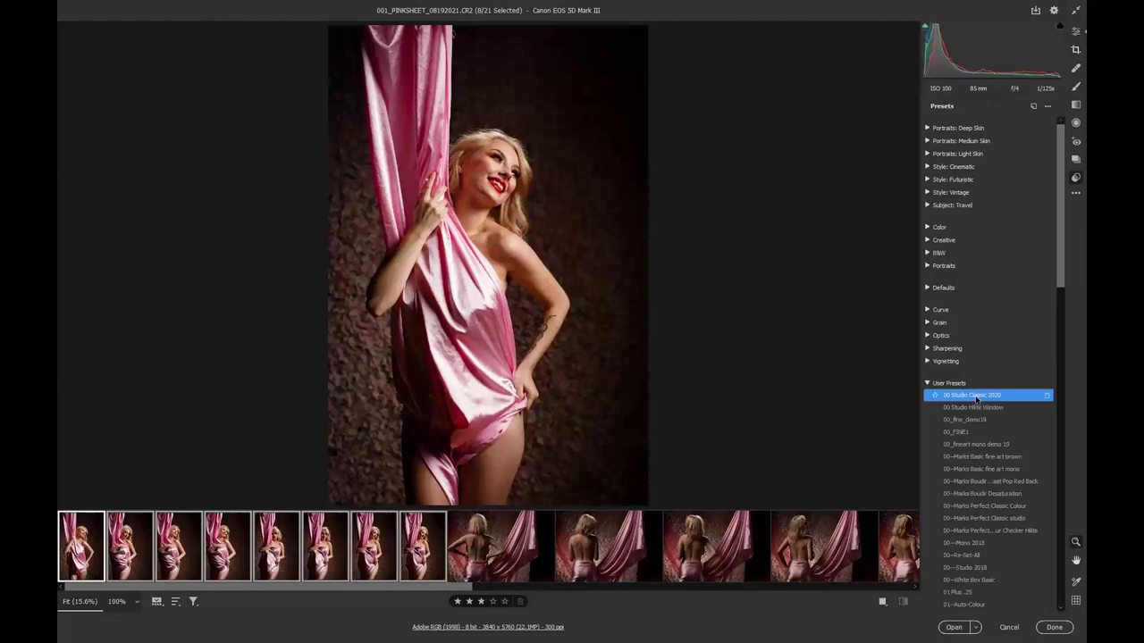
{"action": "left_click", "coordinate": [1076, 34]}
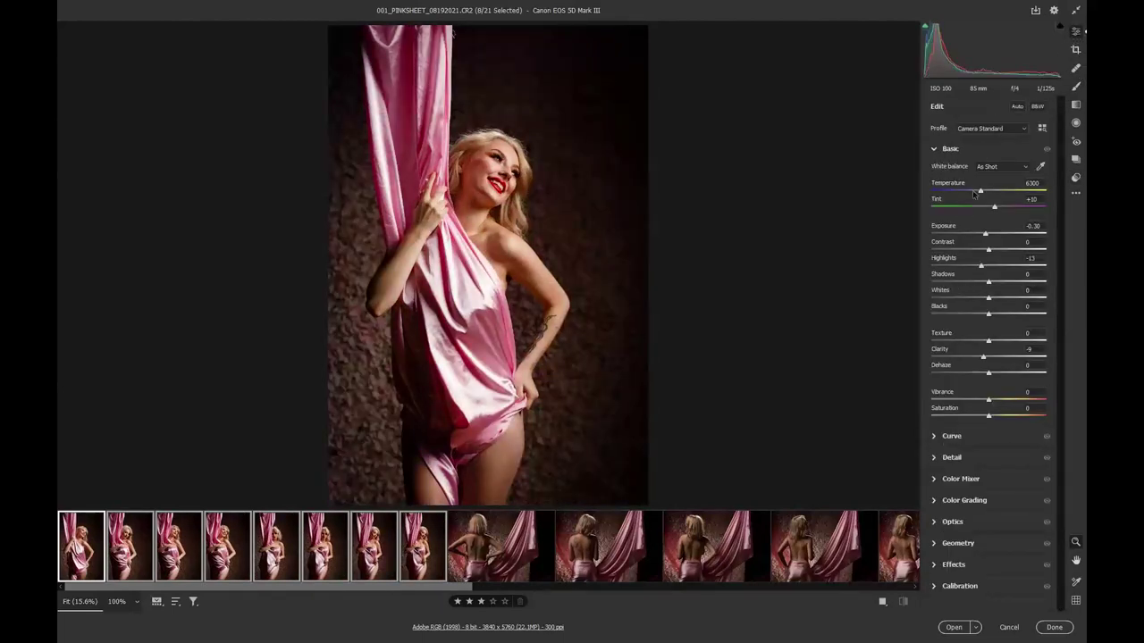
{"action": "left_click_drag", "start_coordinate": [986, 233], "coordinate": [993, 235]}
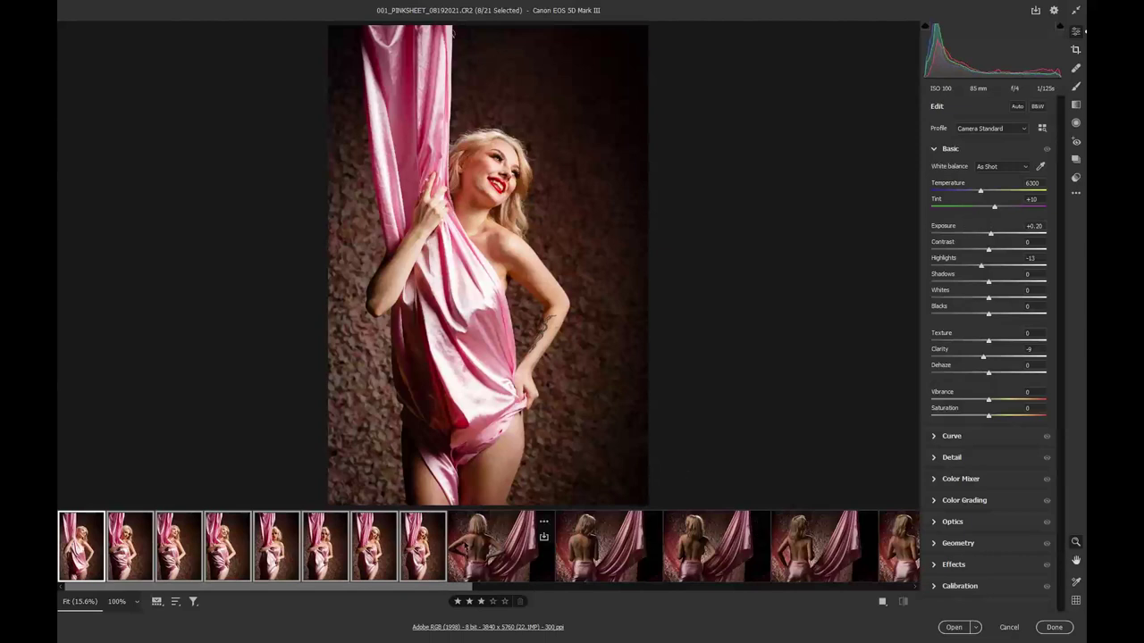
Set image 009_PINKSHEET_08192021.CR2 to the Flash white balance and raise its exposure to +0.75.
{"action": "left_click", "coordinate": [465, 545]}
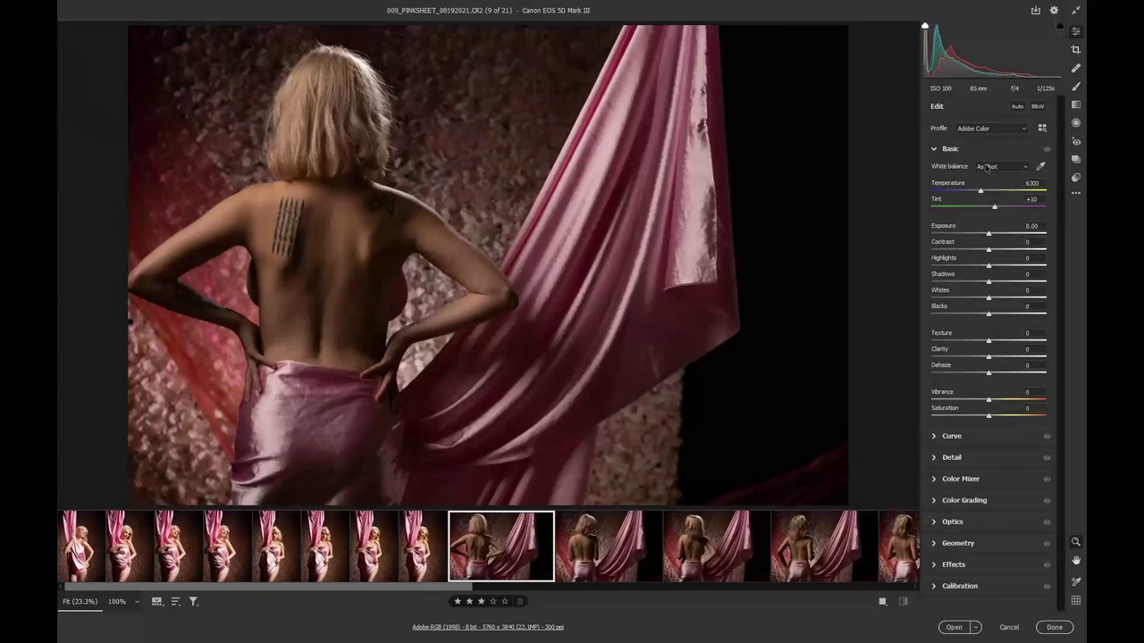
{"action": "left_click", "coordinate": [986, 167]}
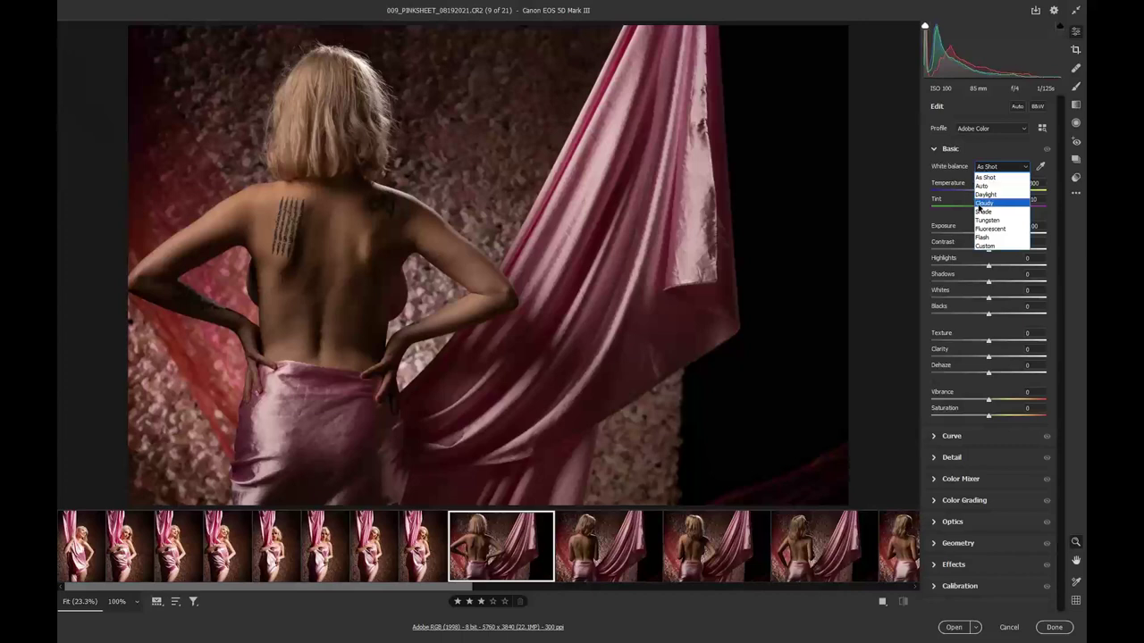
{"action": "left_click", "coordinate": [984, 245]}
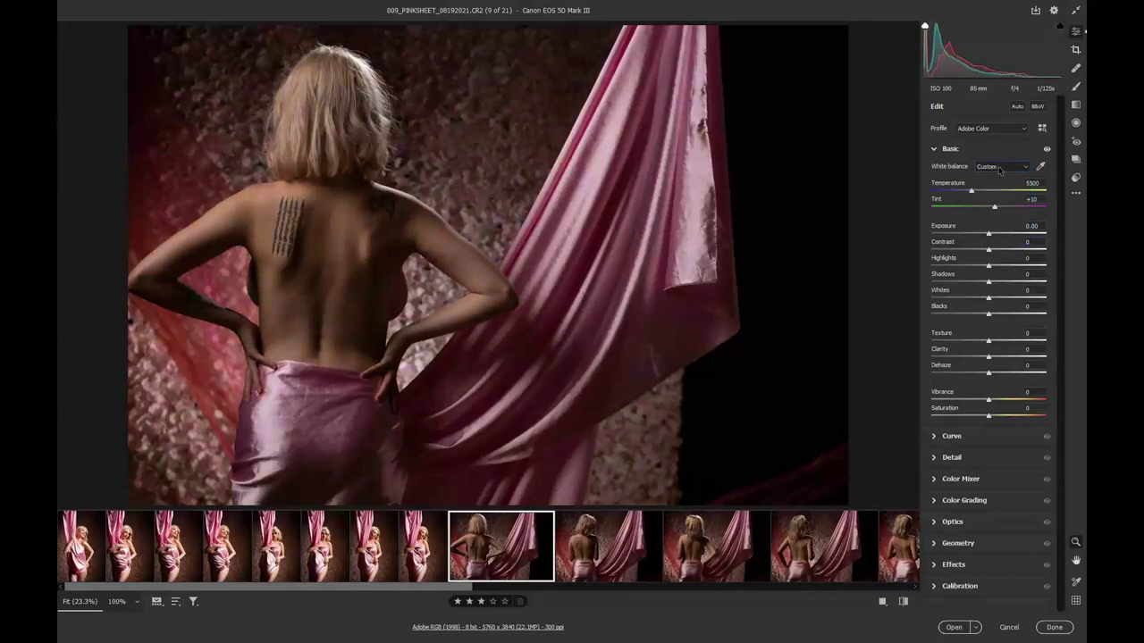
{"action": "left_click", "coordinate": [999, 168]}
{"action": "left_click", "coordinate": [983, 238]}
{"action": "left_click_drag", "start_coordinate": [989, 234], "coordinate": [998, 234]}
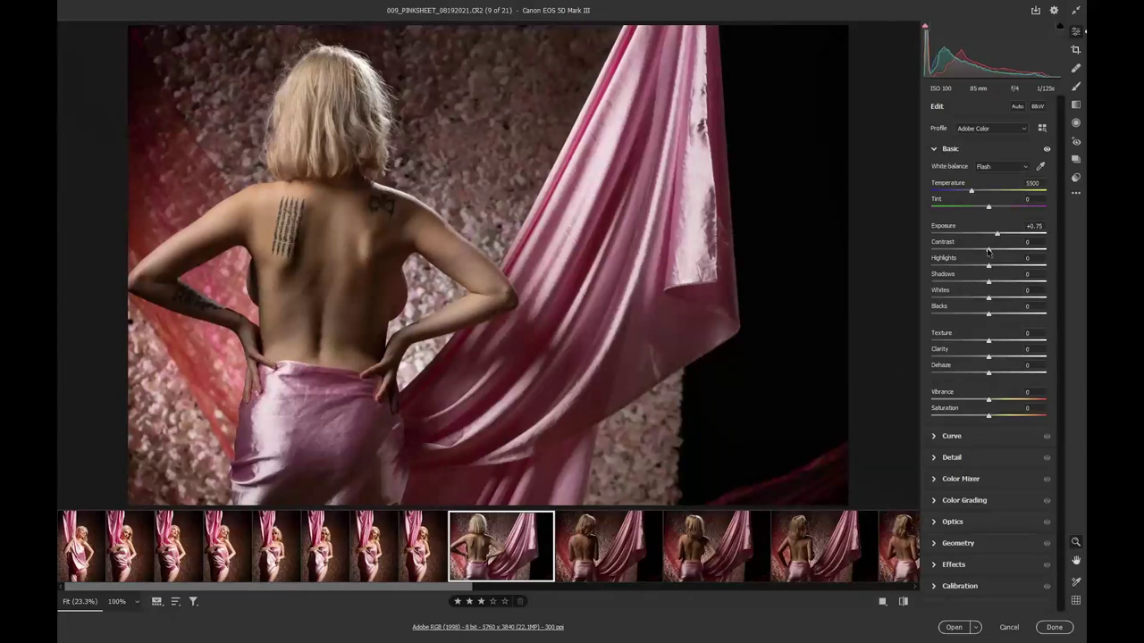
Adjust the tones of image 009 to Contrast +10, Highlights +14, Whites +6 and Blacks -7, leaving Shadows at 0.
{"action": "left_click_drag", "start_coordinate": [988, 252], "coordinate": [993, 253]}
{"action": "left_click_drag", "start_coordinate": [987, 315], "coordinate": [984, 316]}
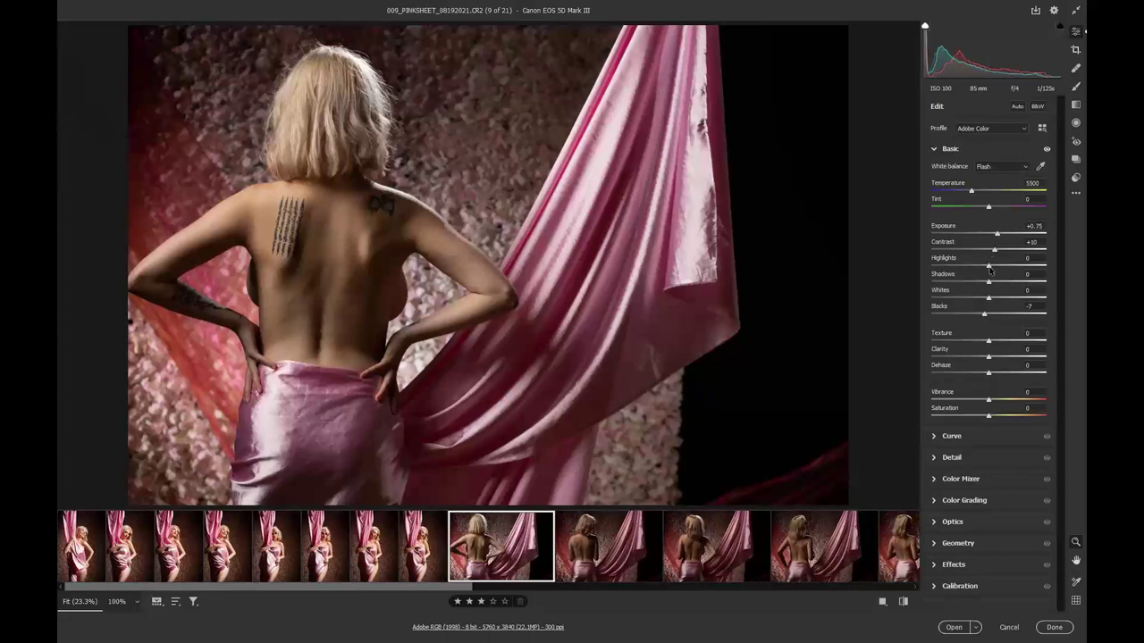
{"action": "left_click", "coordinate": [991, 267]}
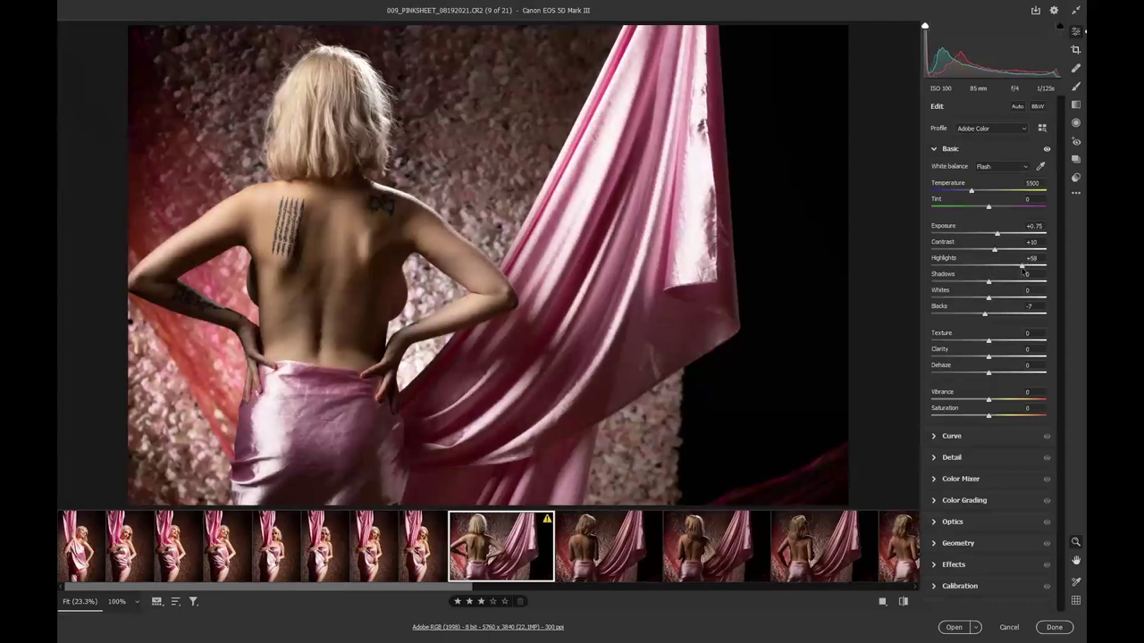
{"action": "left_click", "coordinate": [981, 268]}
{"action": "left_click", "coordinate": [966, 268]}
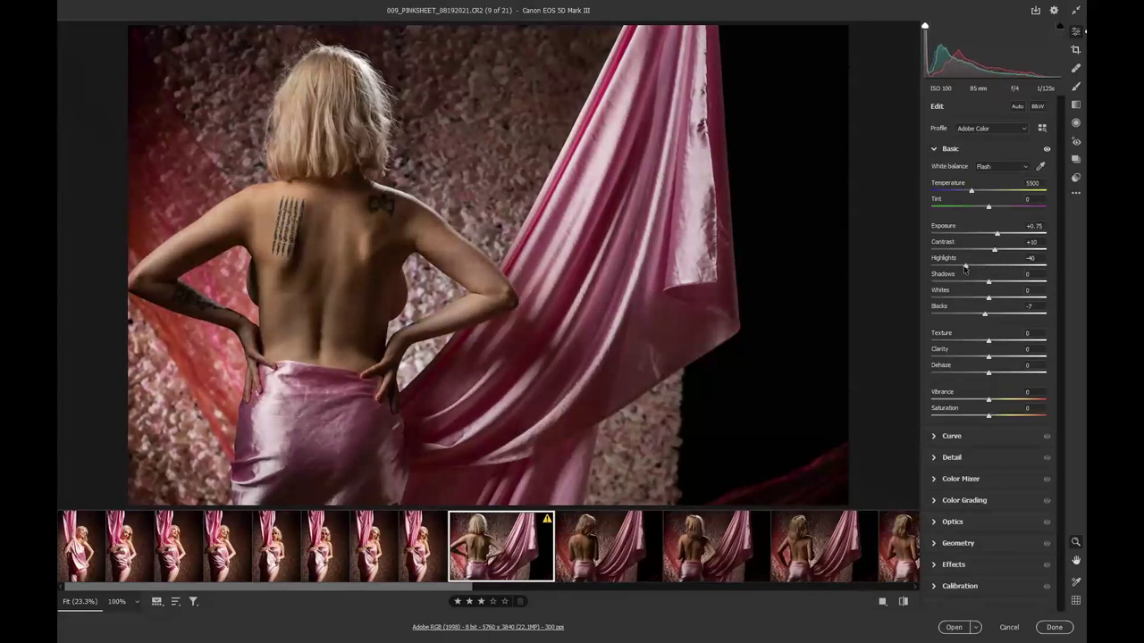
{"action": "left_click", "coordinate": [996, 269]}
{"action": "left_click", "coordinate": [972, 268]}
{"action": "left_click", "coordinate": [1019, 266]}
{"action": "left_click_drag", "start_coordinate": [1019, 266], "coordinate": [994, 268]}
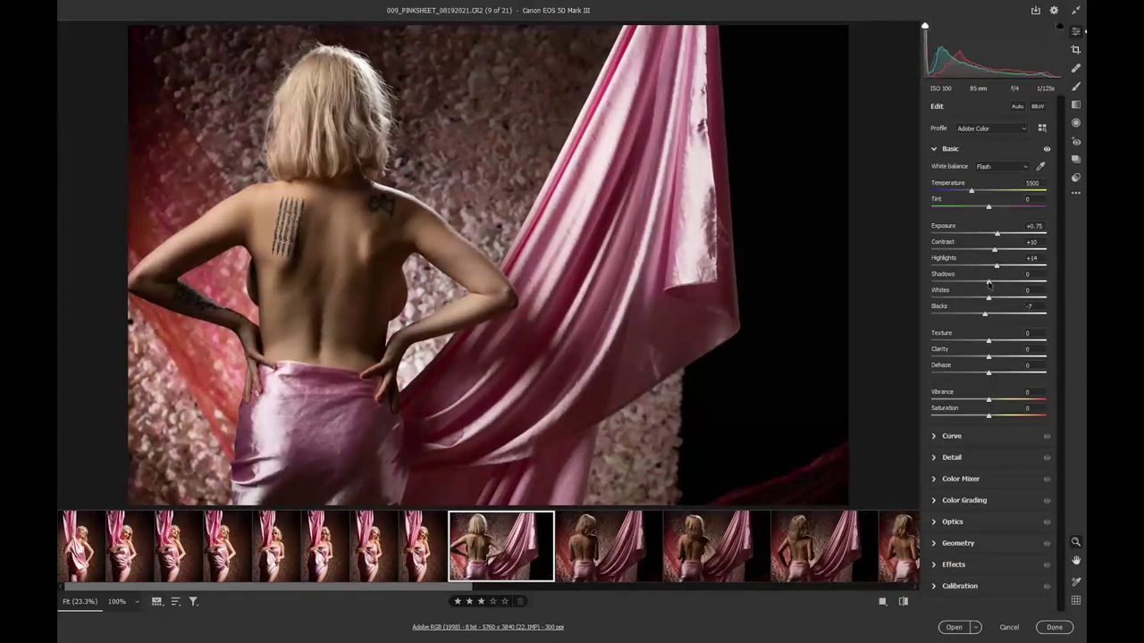
{"action": "left_click_drag", "start_coordinate": [989, 283], "coordinate": [992, 284]}
{"action": "double_click", "coordinate": [991, 283]}
{"action": "mouse_move", "coordinate": [988, 299]}
{"action": "left_mouse_down"}
{"action": "mouse_move", "coordinate": [1022, 299]}
{"action": "mouse_move", "coordinate": [991, 300]}
{"action": "left_mouse_up"}
Try strong skin softening on the close-up of the back with Texture -86 and Clarity -70, resetting each to 0.
{"action": "left_click_drag", "start_coordinate": [987, 342], "coordinate": [938, 348]}
{"action": "left_click_drag", "start_coordinate": [340, 268], "coordinate": [434, 310]}
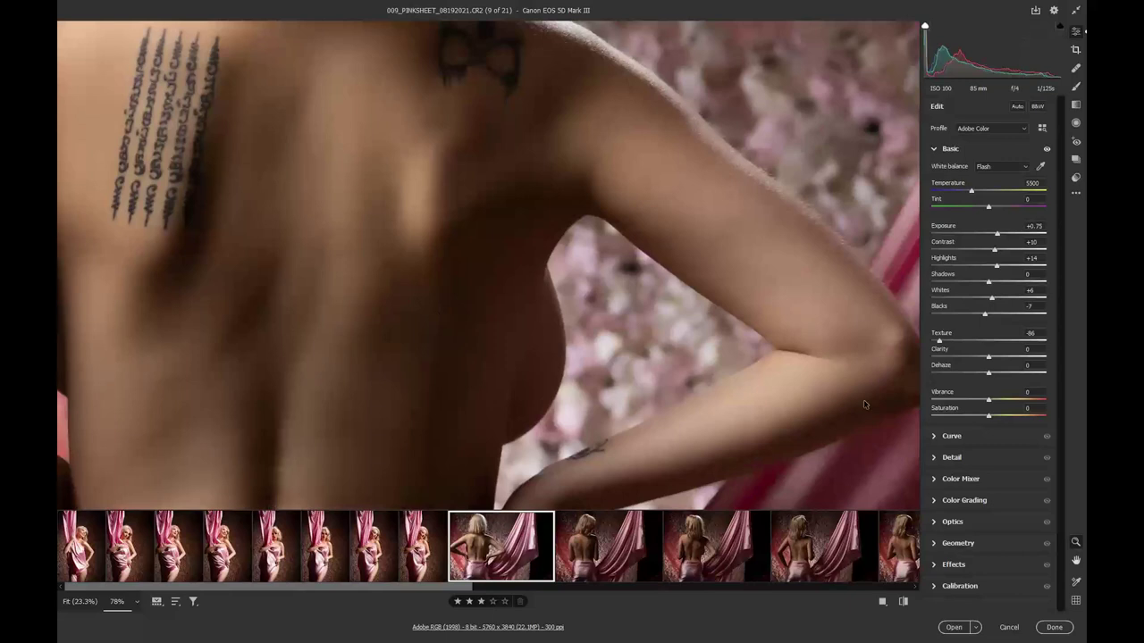
{"action": "double_click", "coordinate": [939, 342]}
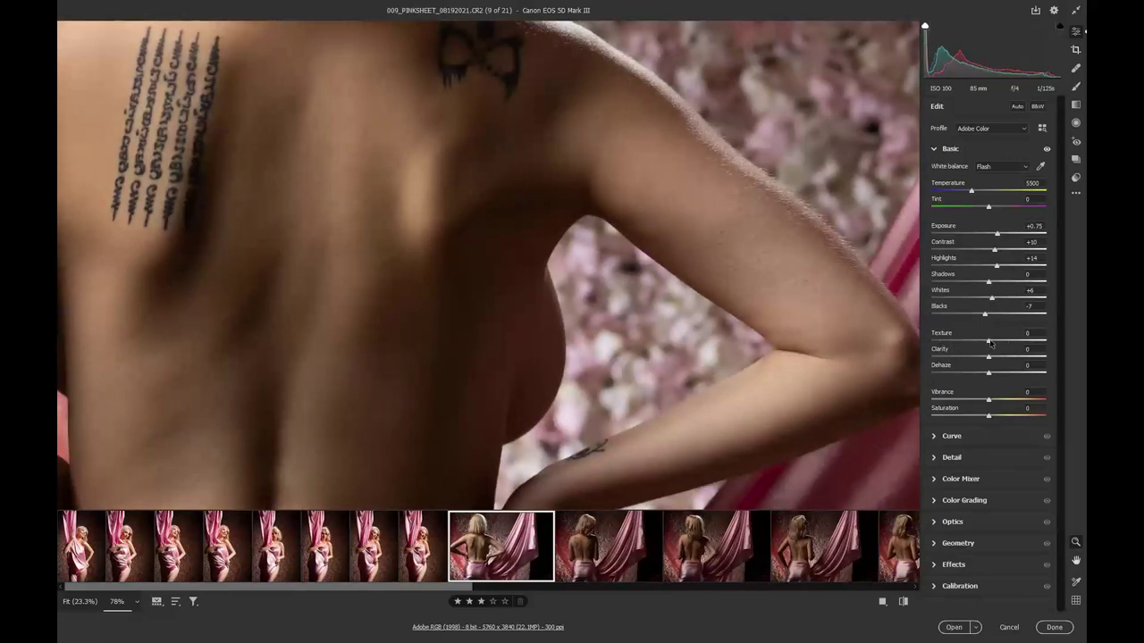
{"action": "left_click_drag", "start_coordinate": [987, 342], "coordinate": [952, 347]}
{"action": "double_click", "coordinate": [952, 342]}
{"action": "left_click_drag", "start_coordinate": [988, 360], "coordinate": [949, 360]}
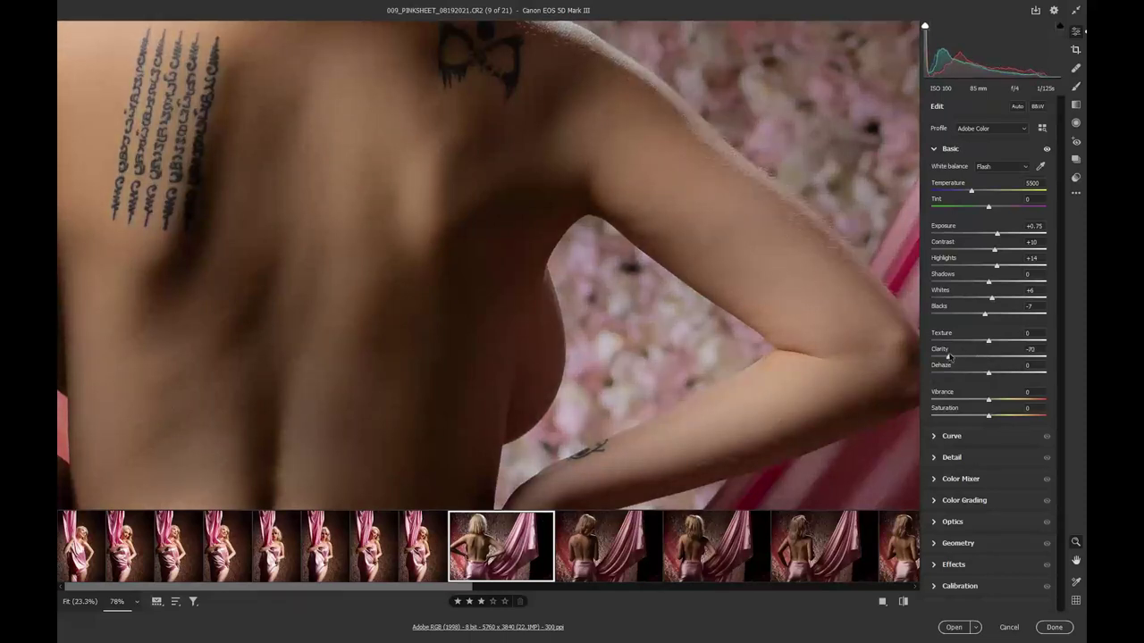
{"action": "double_click", "coordinate": [948, 357]}
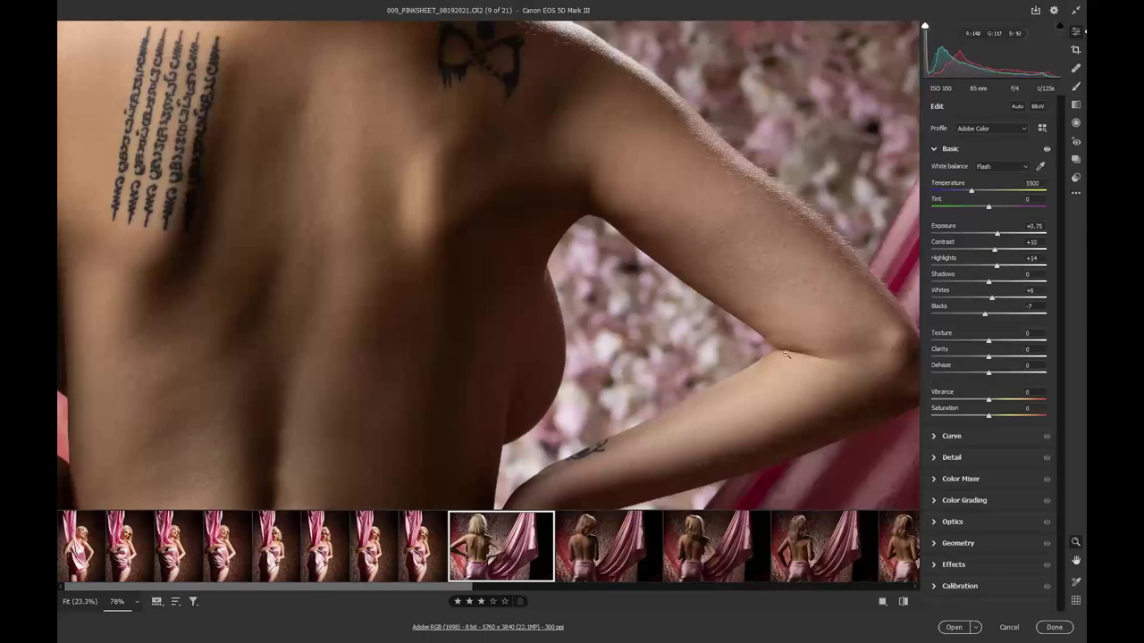
Set image 010_PINKSHEET_08192021.CR2 to Exposure +0.45, Contrast +8 and Blacks -8, leaving Texture at 0.
{"action": "left_click", "coordinate": [610, 540]}
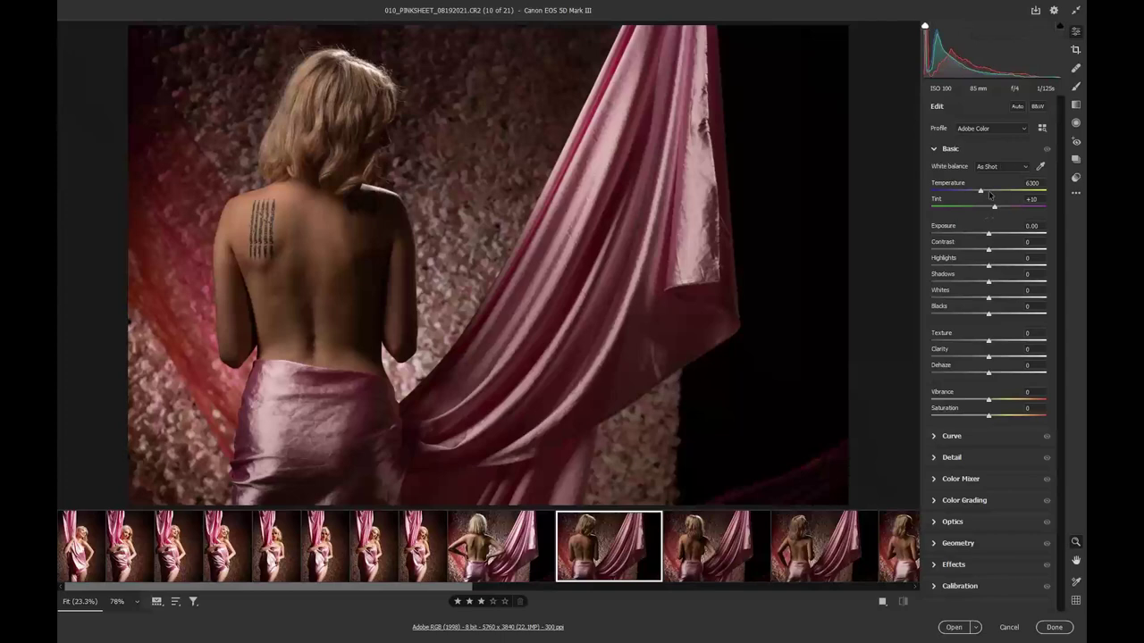
{"action": "left_click", "coordinate": [992, 234]}
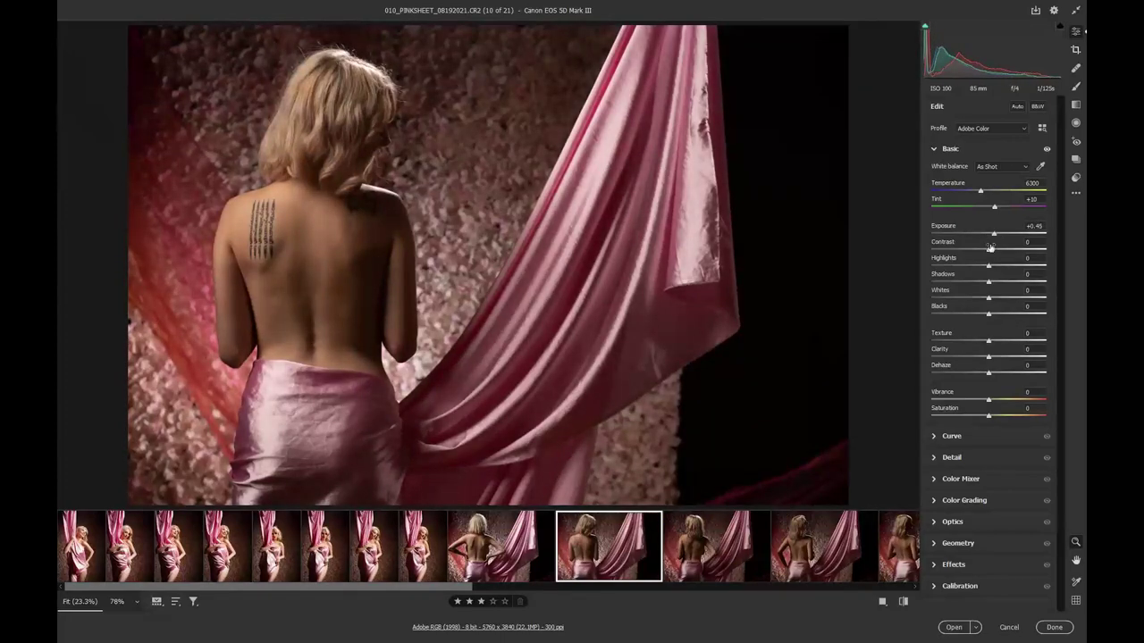
{"action": "left_click", "coordinate": [1027, 241]}
{"action": "type", "text": "8"}
{"action": "left_click", "coordinate": [1027, 305]}
{"action": "type", "text": "-8"}
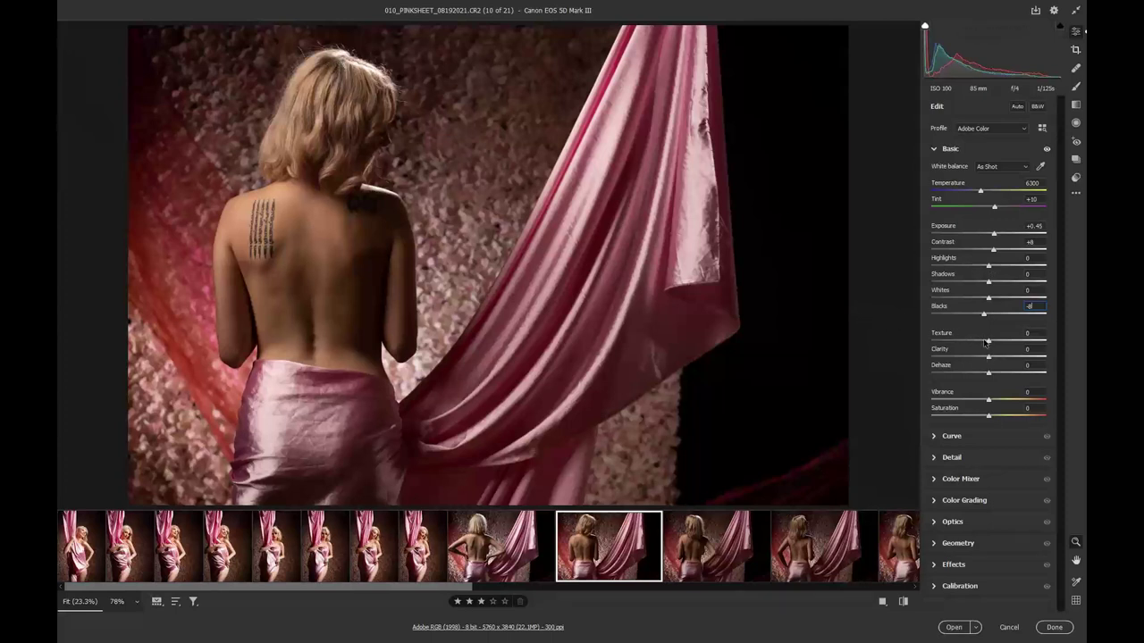
{"action": "left_click_drag", "start_coordinate": [987, 341], "coordinate": [973, 344]}
{"action": "double_click", "coordinate": [973, 343]}
Open the edited image 010_PINKSHEET_08192021.CR2 from Camera Raw in Photoshop.
{"action": "left_click", "coordinate": [954, 630]}
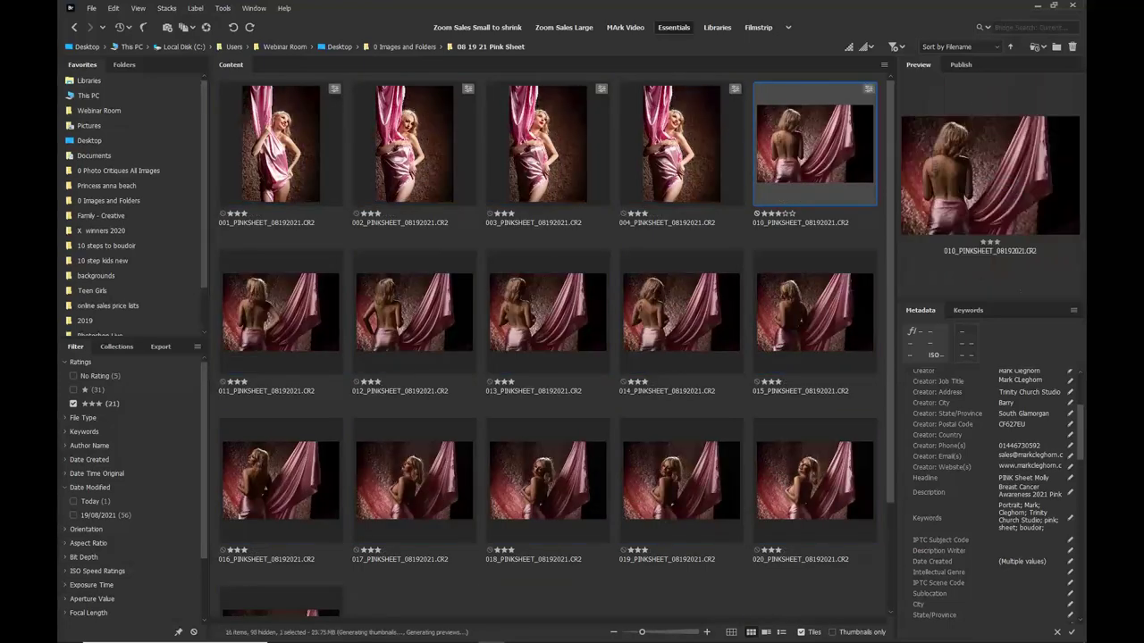
{"action": "double_click", "coordinate": [841, 382]}
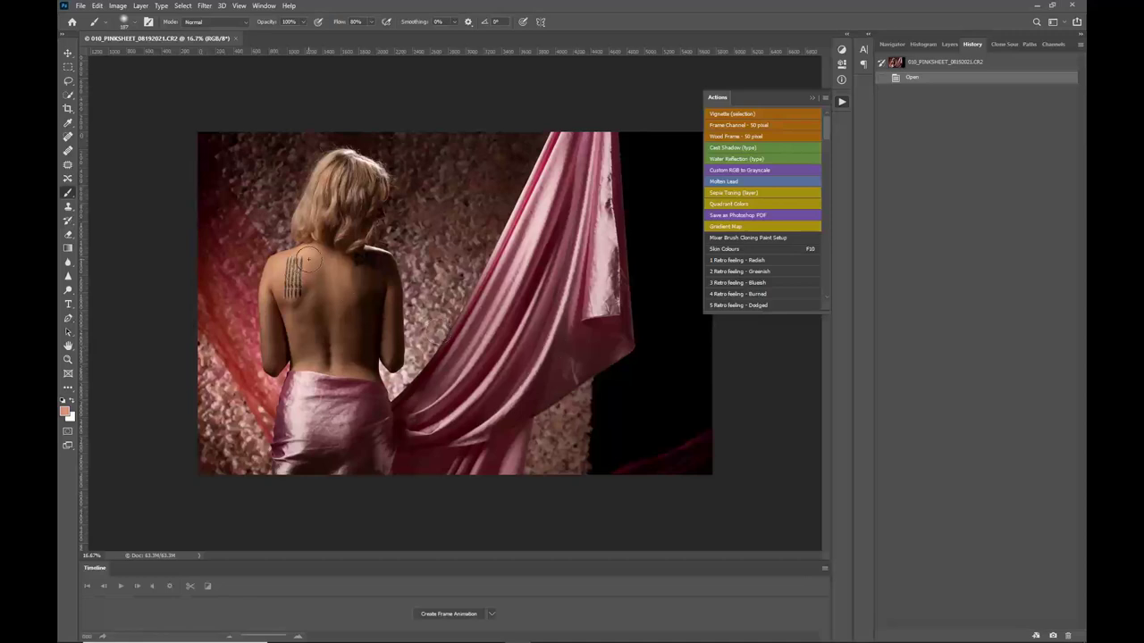
{"action": "scroll", "coordinate": [307, 259], "scroll_direction": "up", "scroll_amount": 2}
{"action": "scroll", "coordinate": [307, 259], "scroll_direction": "down", "scroll_amount": 2}
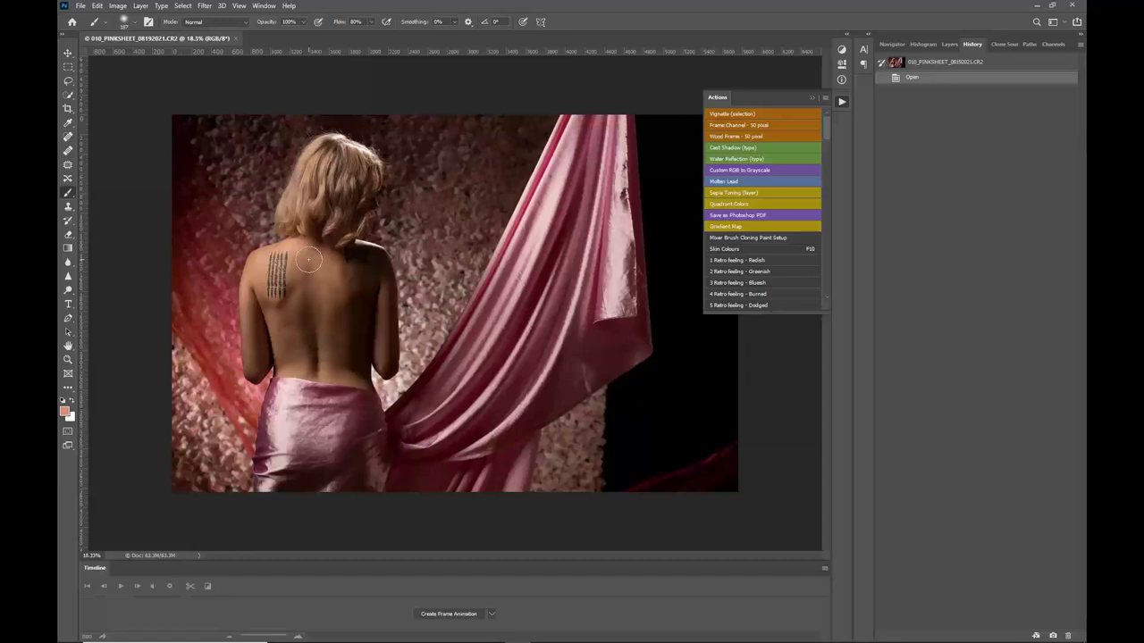
{"action": "scroll", "coordinate": [307, 259], "scroll_direction": "down", "scroll_amount": 1}
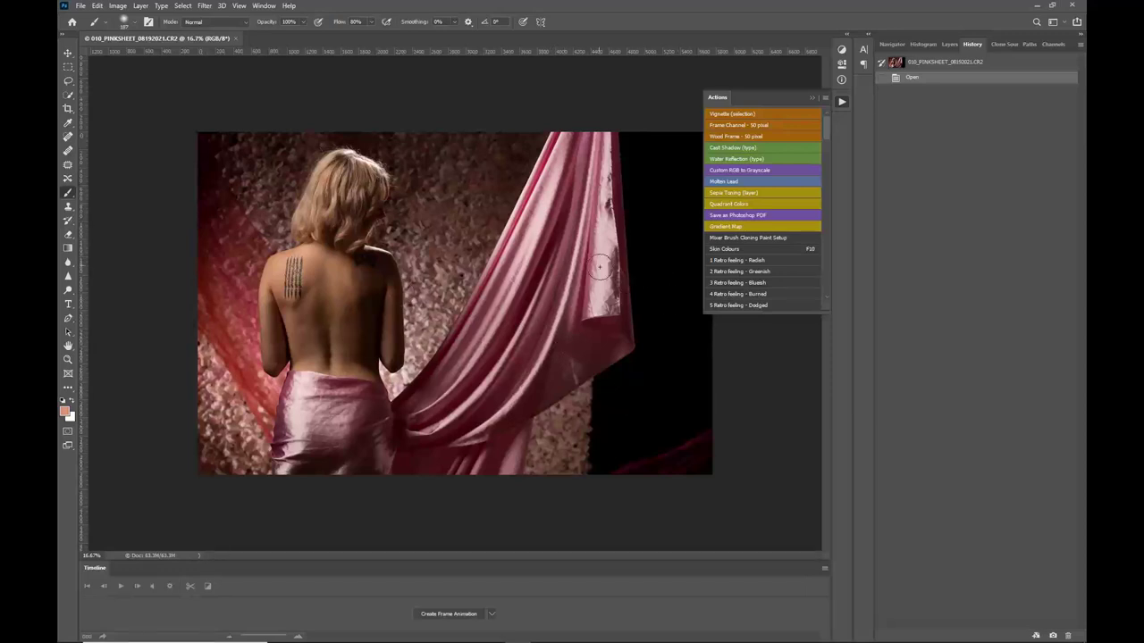
Start the Crop tool and constrain it to a 1:1 square ratio.
{"action": "key", "text": "c"}
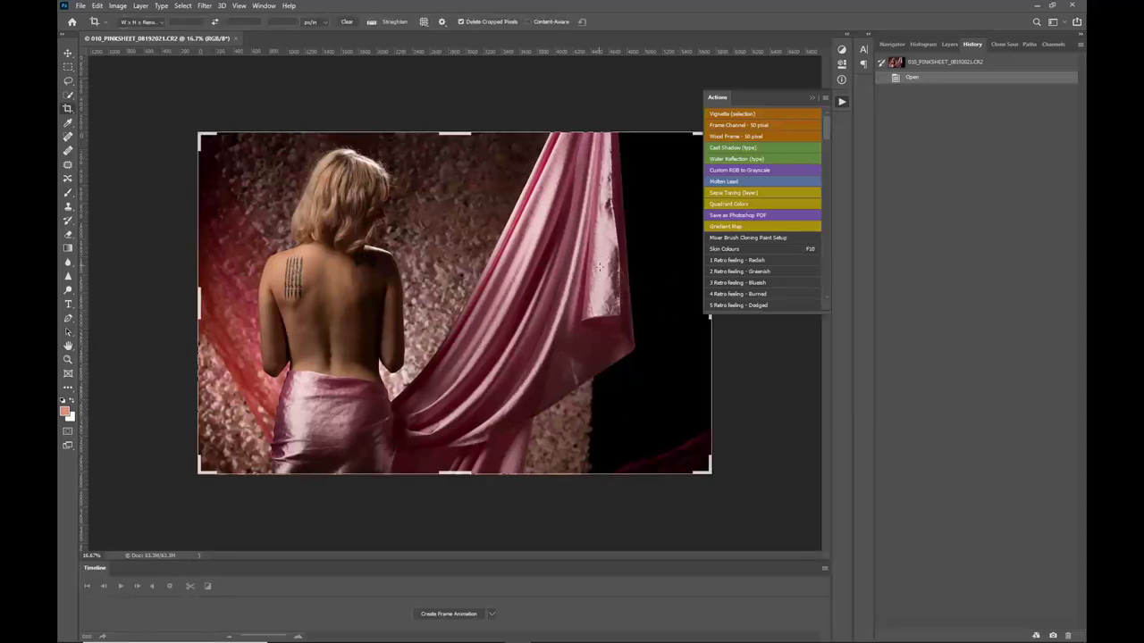
{"action": "left_click", "coordinate": [148, 25]}
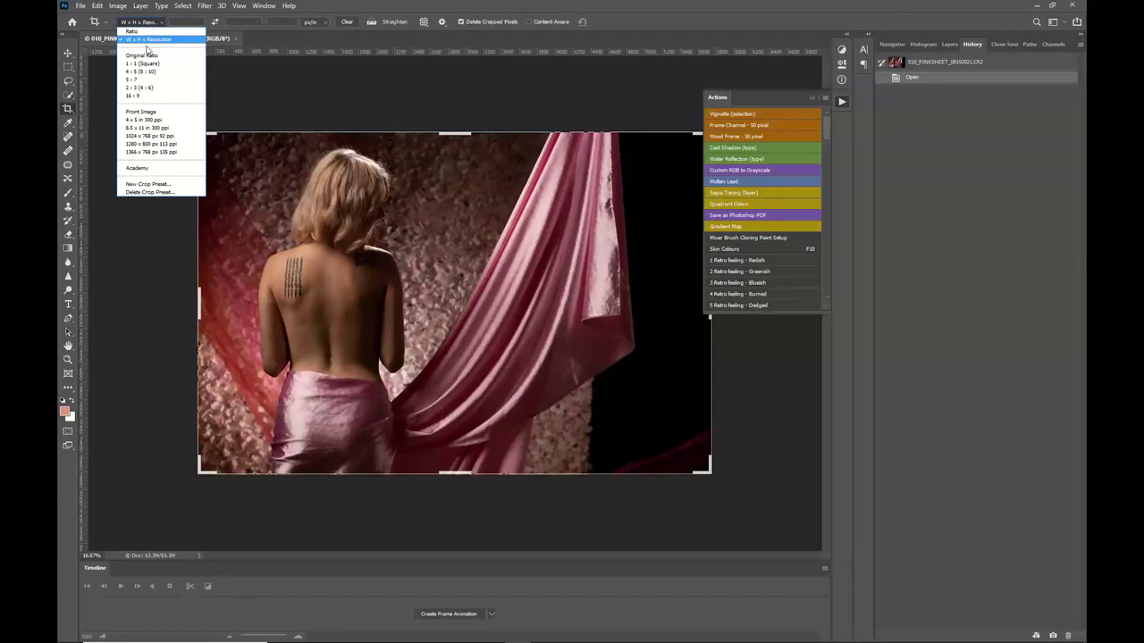
{"action": "left_click", "coordinate": [144, 63]}
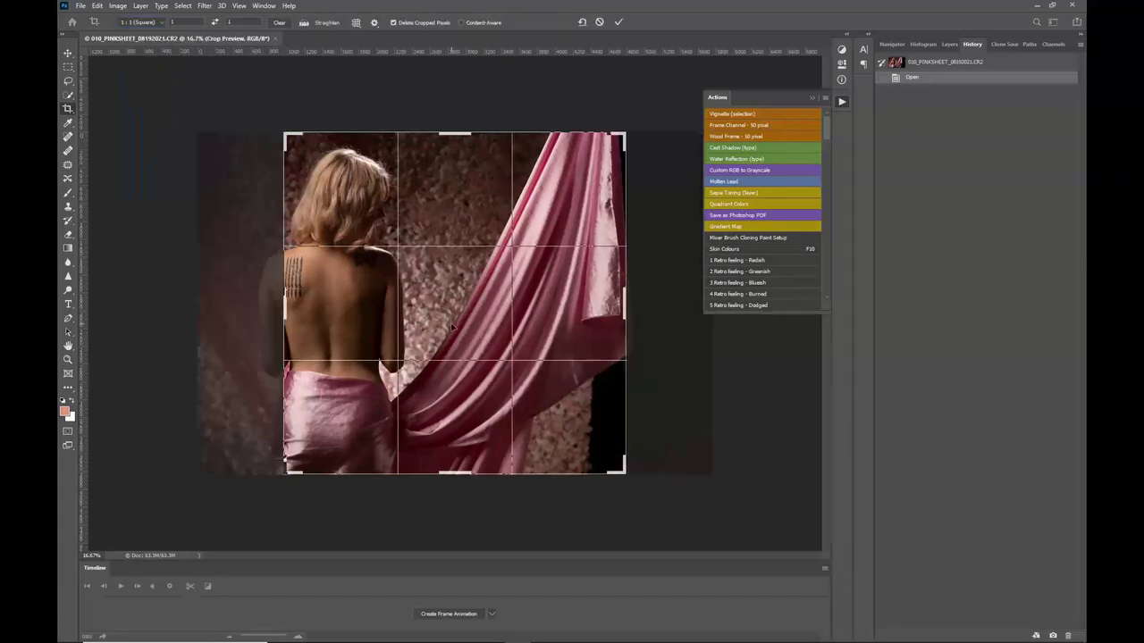
Try a square crop framing the woman and part of the draped sheet with cropped pixels deleted, and undo it.
{"action": "left_click_drag", "start_coordinate": [454, 329], "coordinate": [510, 326]}
{"action": "key", "text": "Return"}
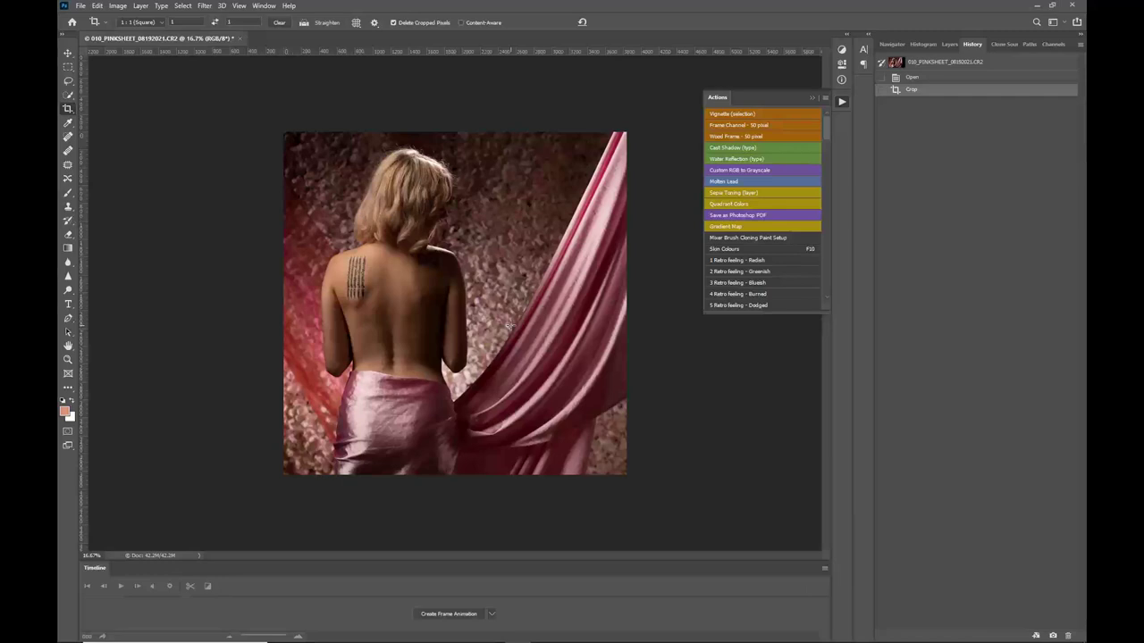
{"action": "key", "text": "ctrl+z"}
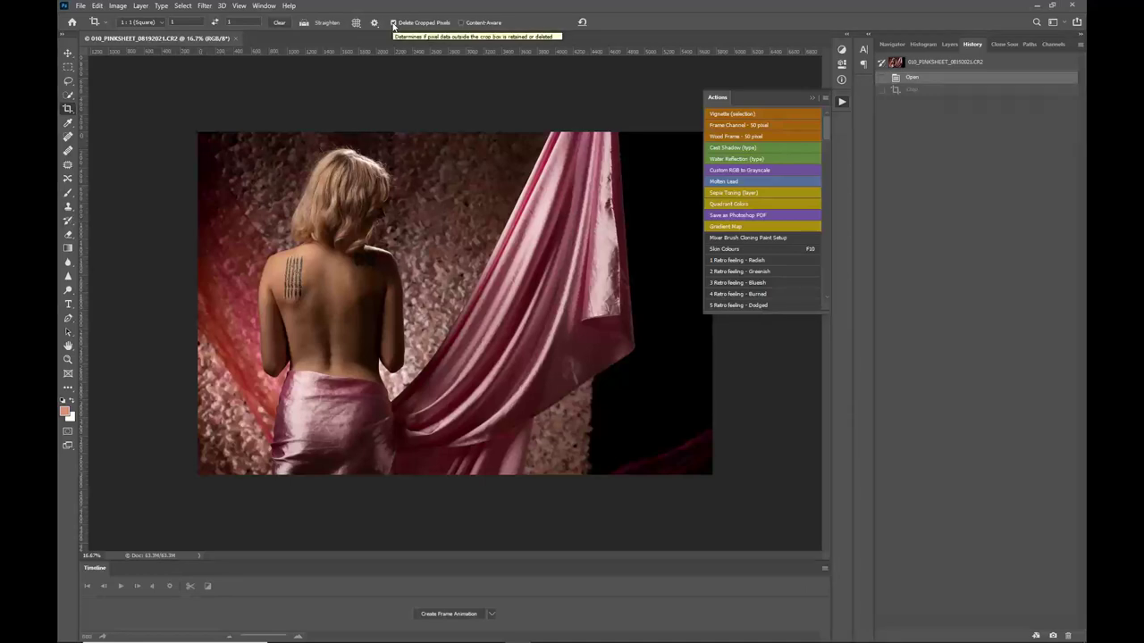
Crop the image to a square around the woman with Delete Cropped Pixels turned off, checking that the hidden areas are kept.
{"action": "left_click", "coordinate": [419, 240]}
{"action": "left_click_drag", "start_coordinate": [442, 273], "coordinate": [503, 289]}
{"action": "key", "text": "Return"}
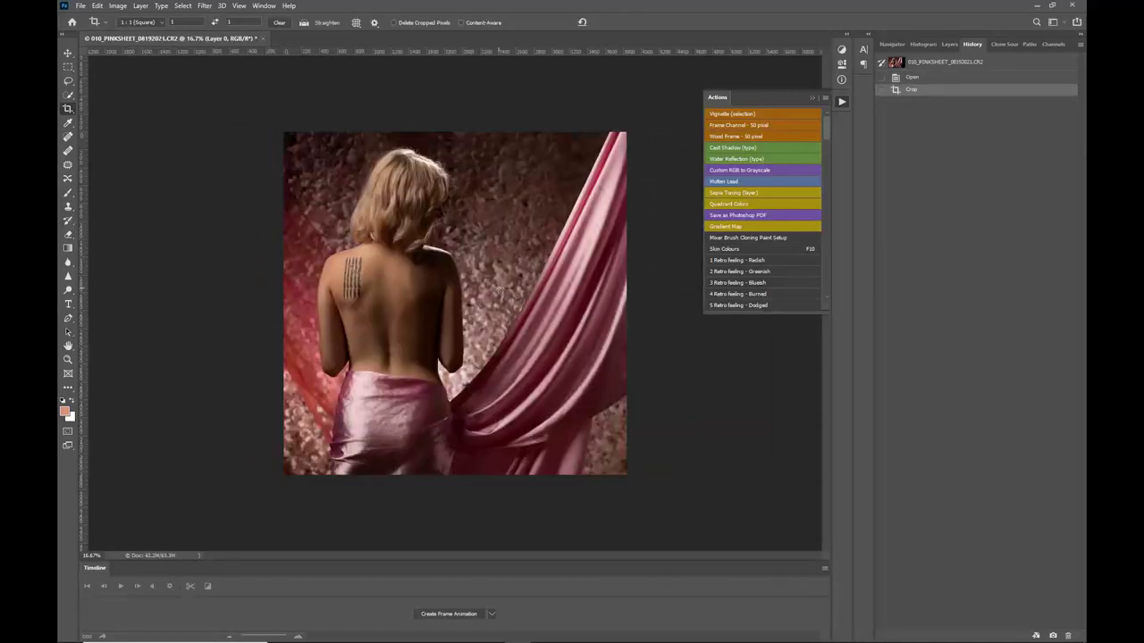
{"action": "left_click", "coordinate": [500, 289]}
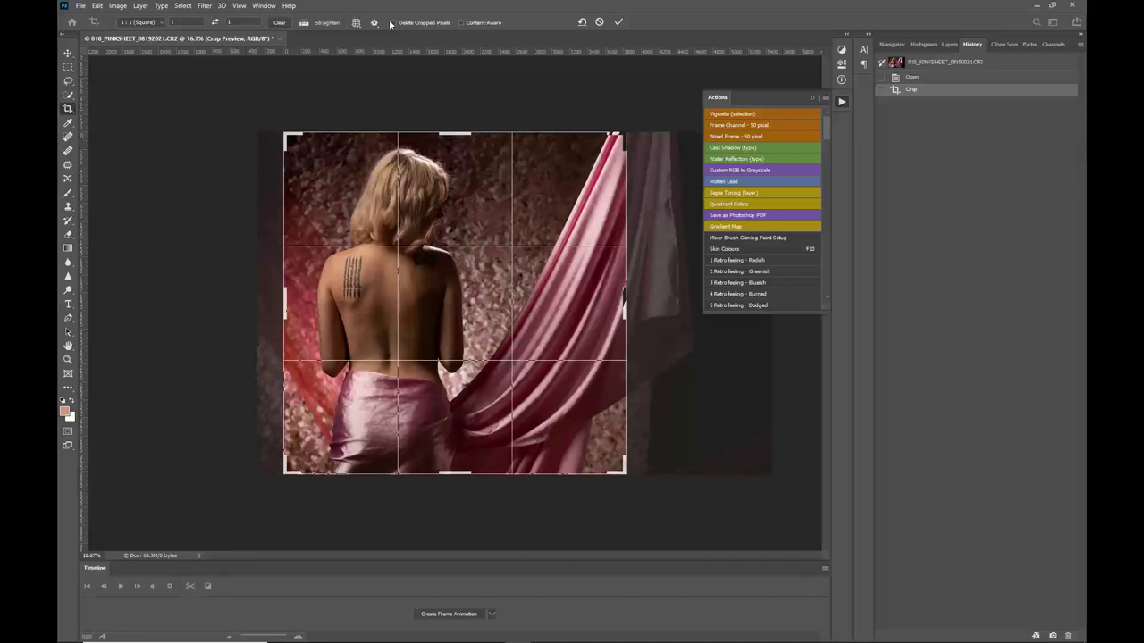
{"action": "key", "text": "Return"}
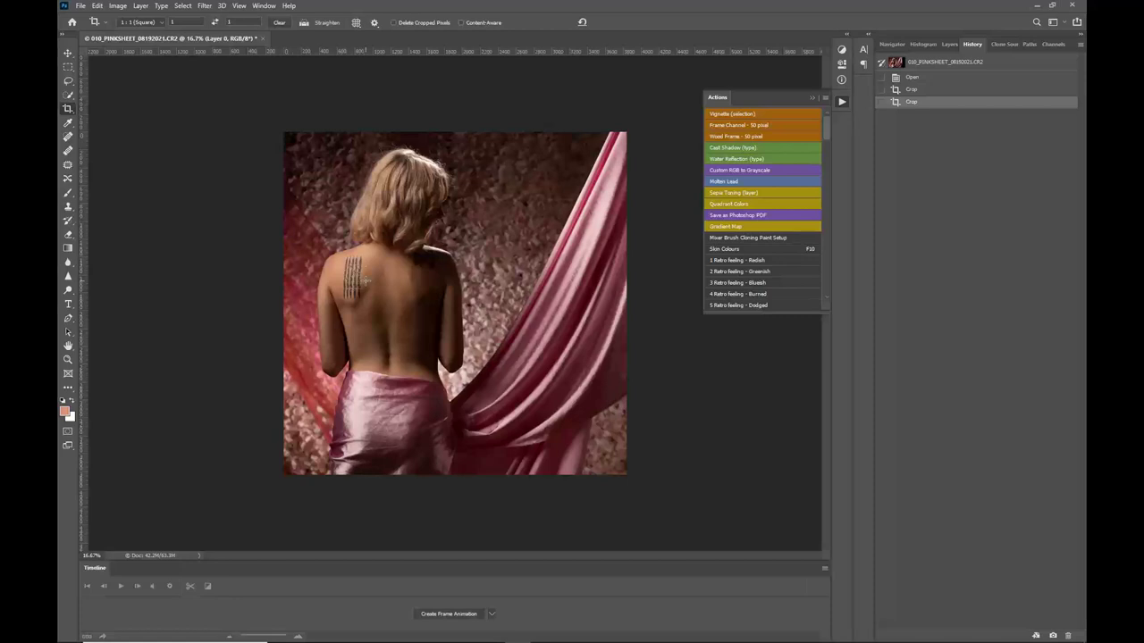
{"action": "scroll", "coordinate": [364, 279], "scroll_direction": "up", "scroll_amount": 2}
{"action": "scroll", "coordinate": [365, 279], "scroll_direction": "down", "scroll_amount": 1}
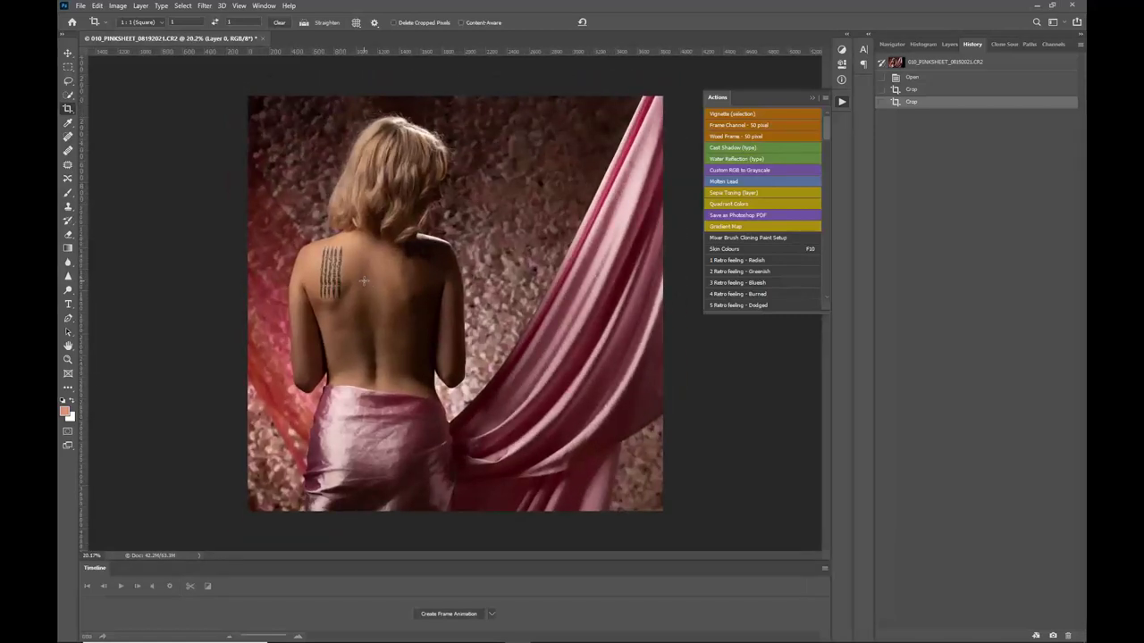
{"action": "left_click", "coordinate": [264, 7]}
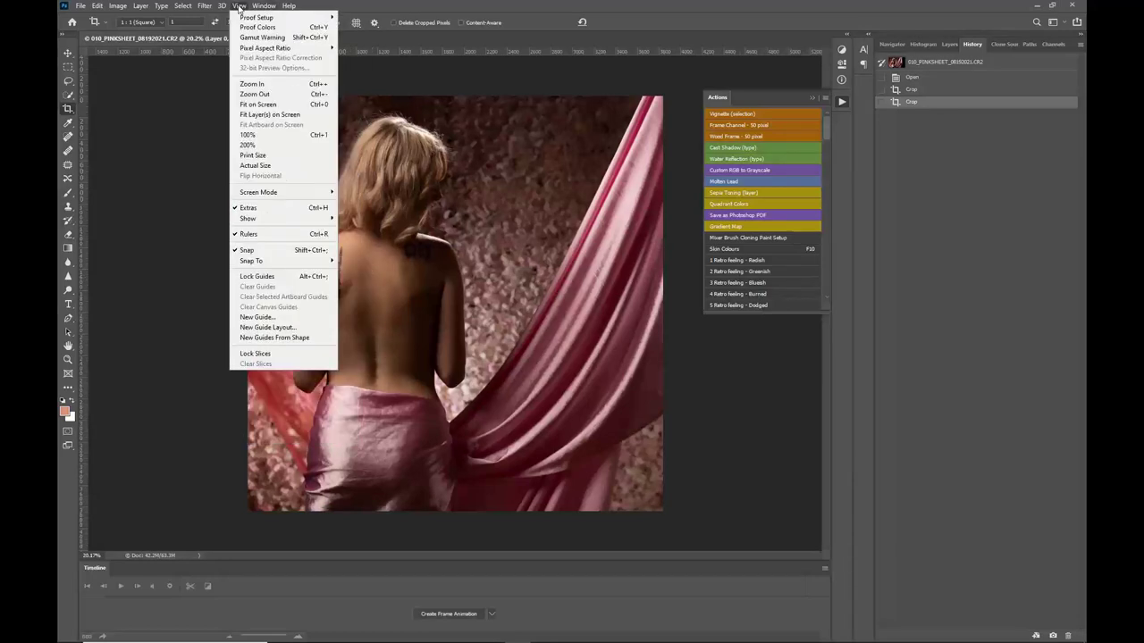
{"action": "mouse_move", "coordinate": [204, 6]}
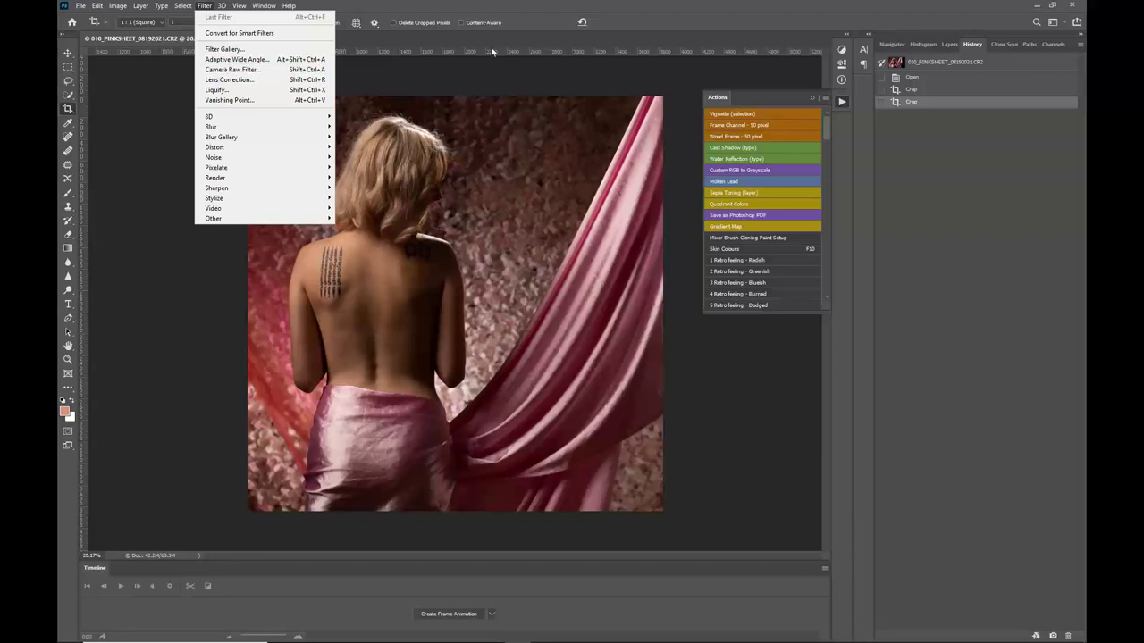
{"action": "key", "text": "Escape"}
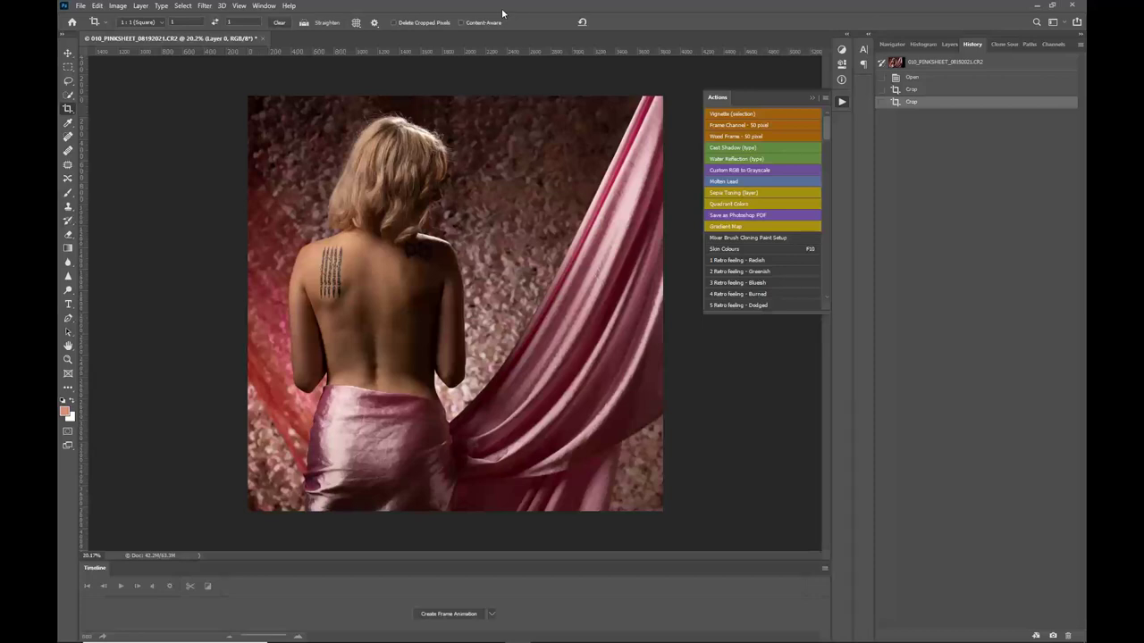
Duplicate Layer 0 and dock the Clone Source panel beneath the layer list.
{"action": "left_click", "coordinate": [948, 45]}
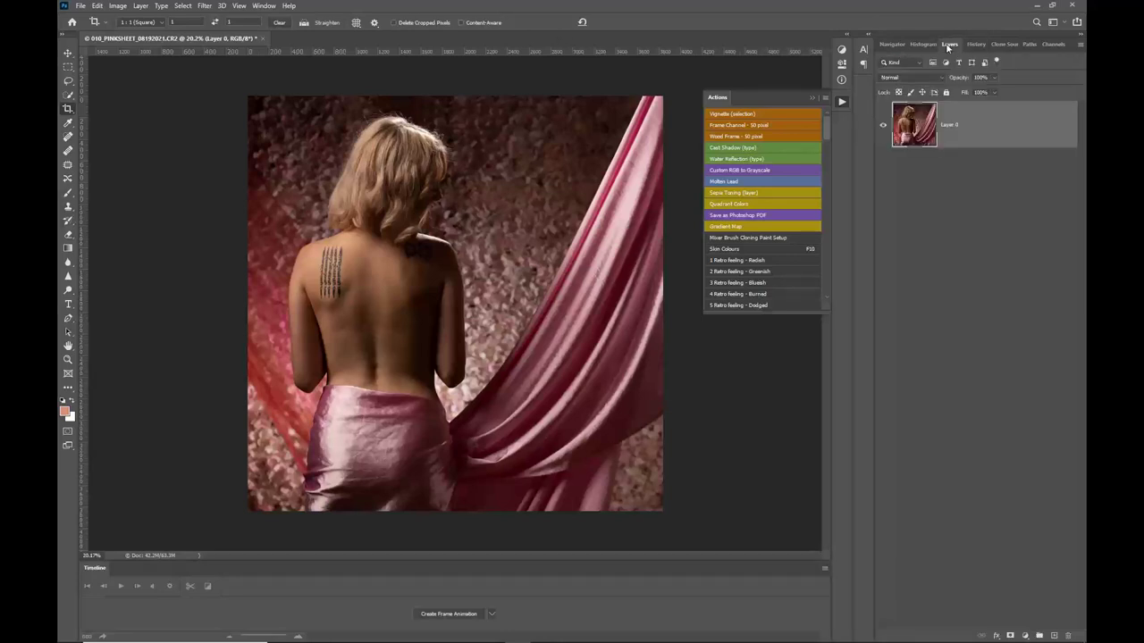
{"action": "left_click_drag", "start_coordinate": [916, 128], "coordinate": [1054, 636]}
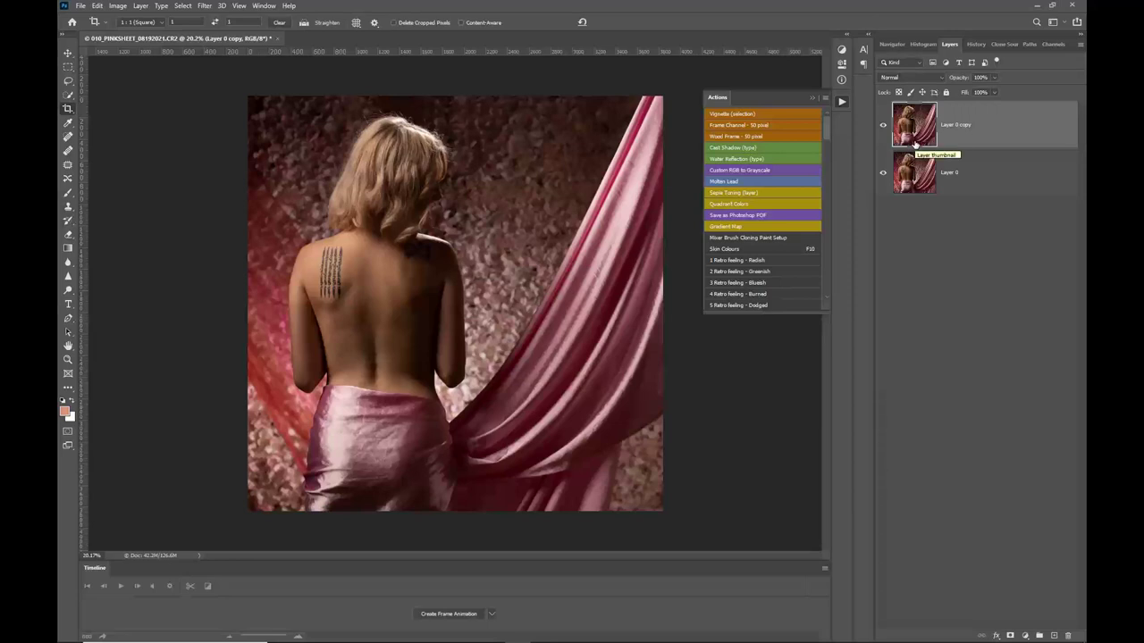
{"action": "left_click", "coordinate": [1002, 45]}
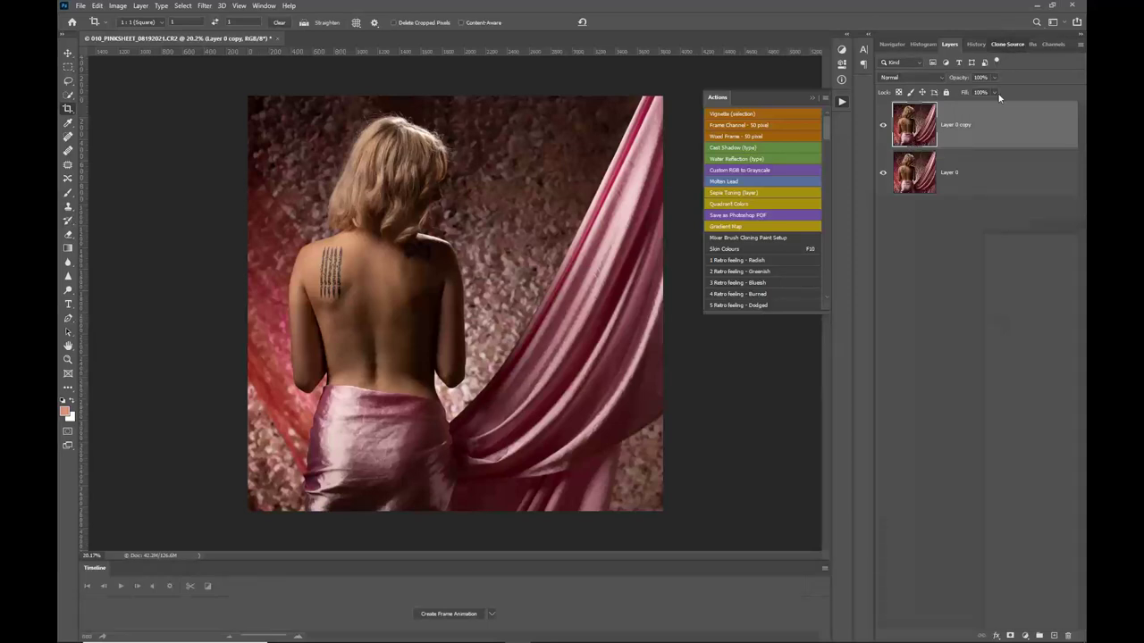
{"action": "left_click_drag", "start_coordinate": [983, 636], "coordinate": [983, 636]}
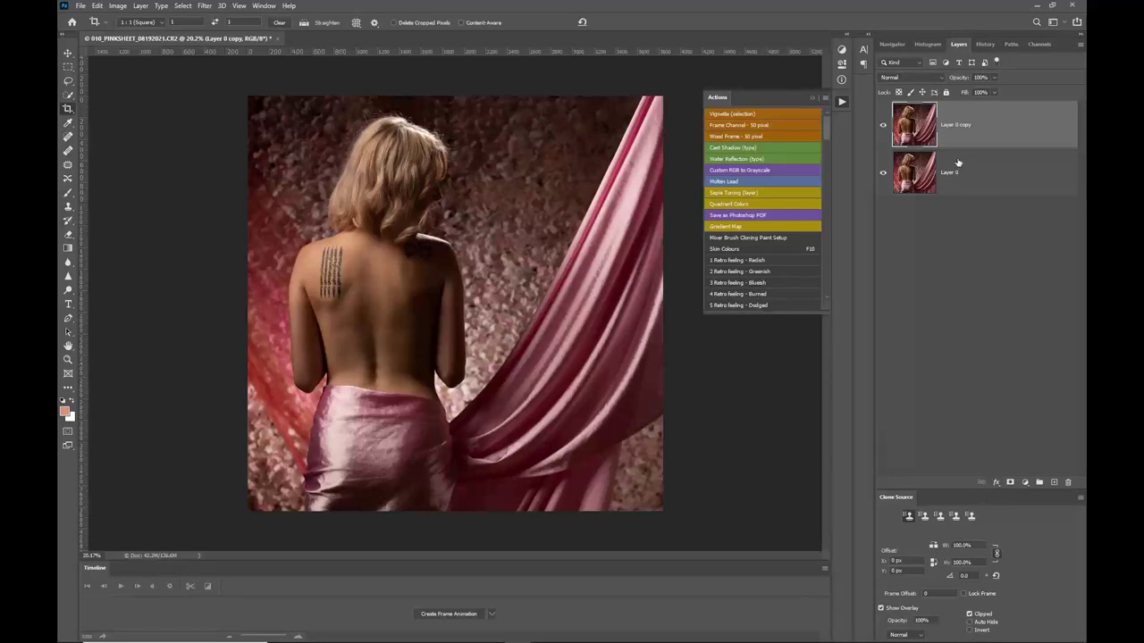
Delete the layer copy, duplicate Layer 0 again, and set the new copy's blend mode to Screen.
{"action": "left_click_drag", "start_coordinate": [1001, 128], "coordinate": [1067, 482]}
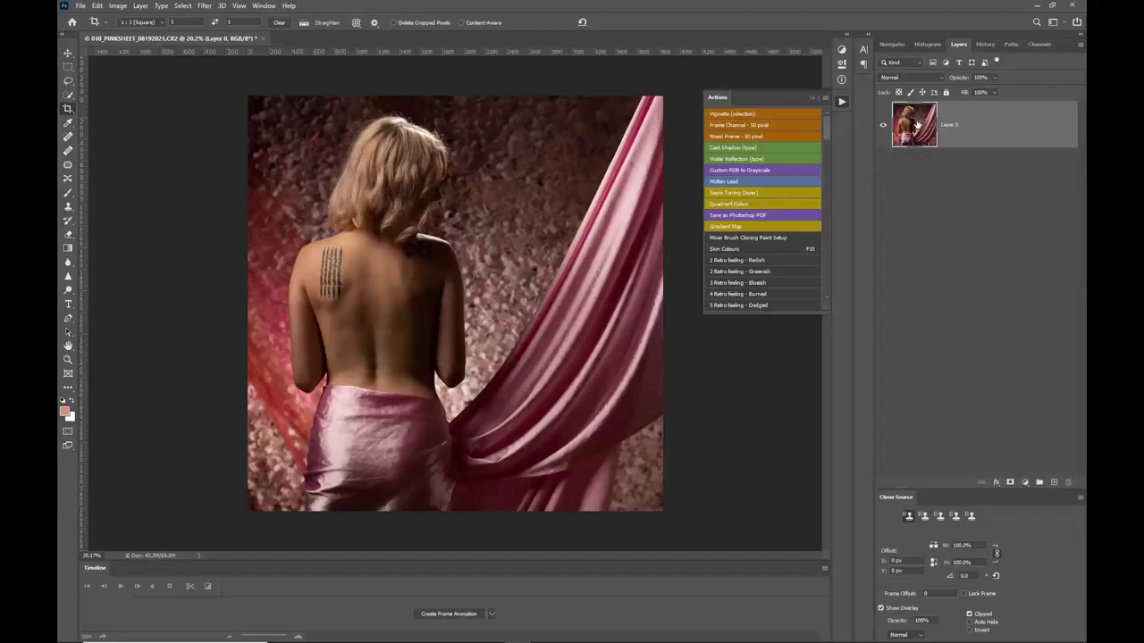
{"action": "left_click_drag", "start_coordinate": [917, 125], "coordinate": [1054, 482]}
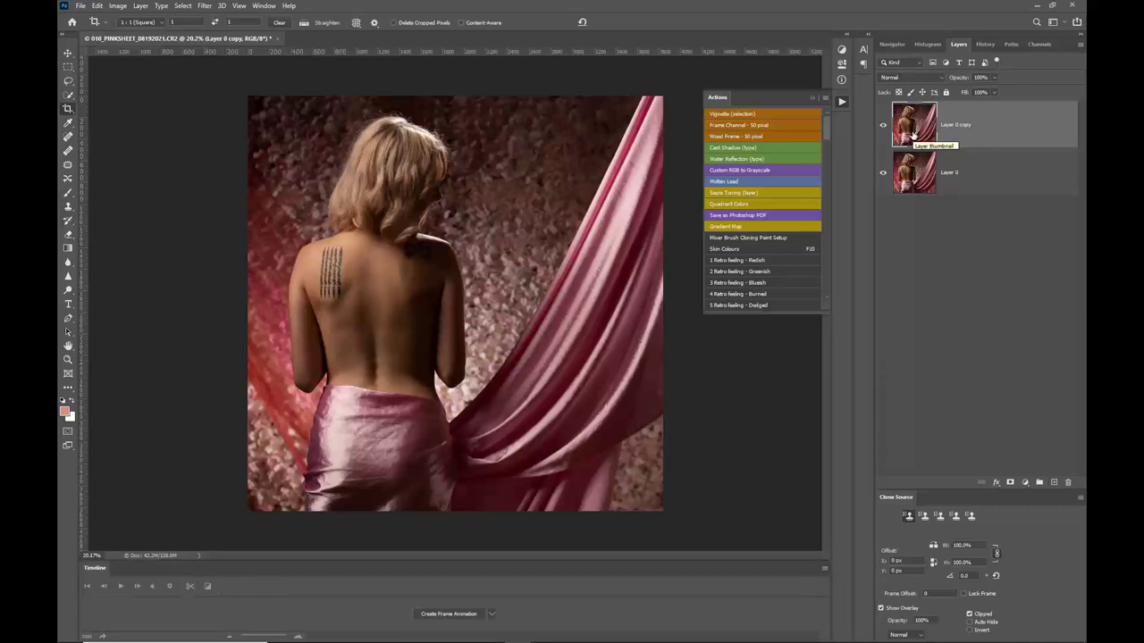
{"action": "left_click", "coordinate": [914, 79]}
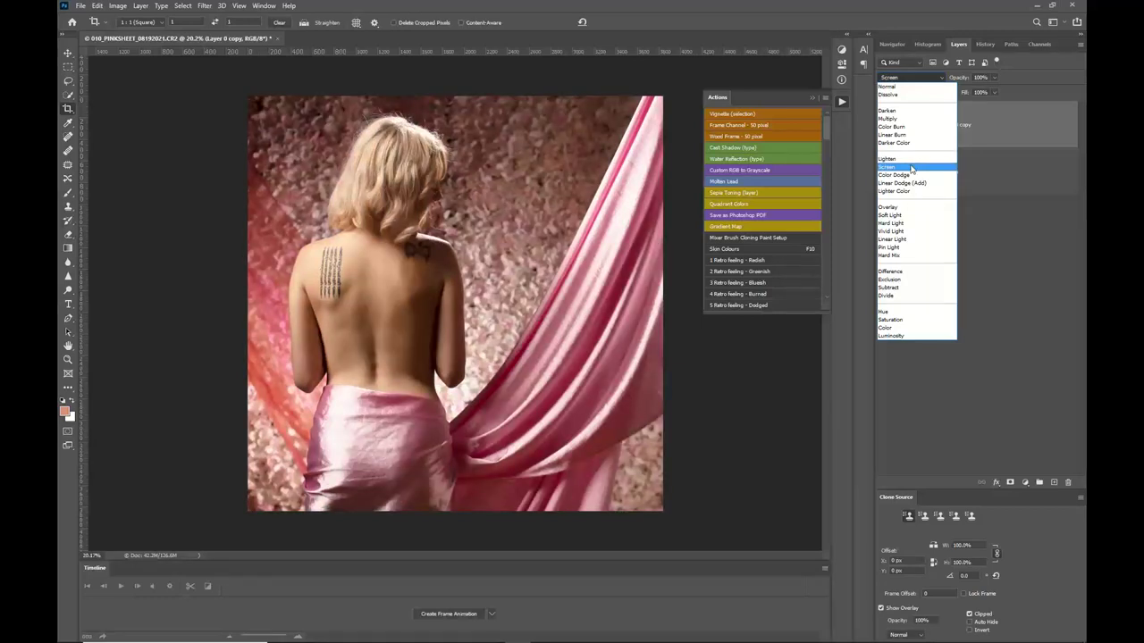
{"action": "left_click", "coordinate": [910, 169]}
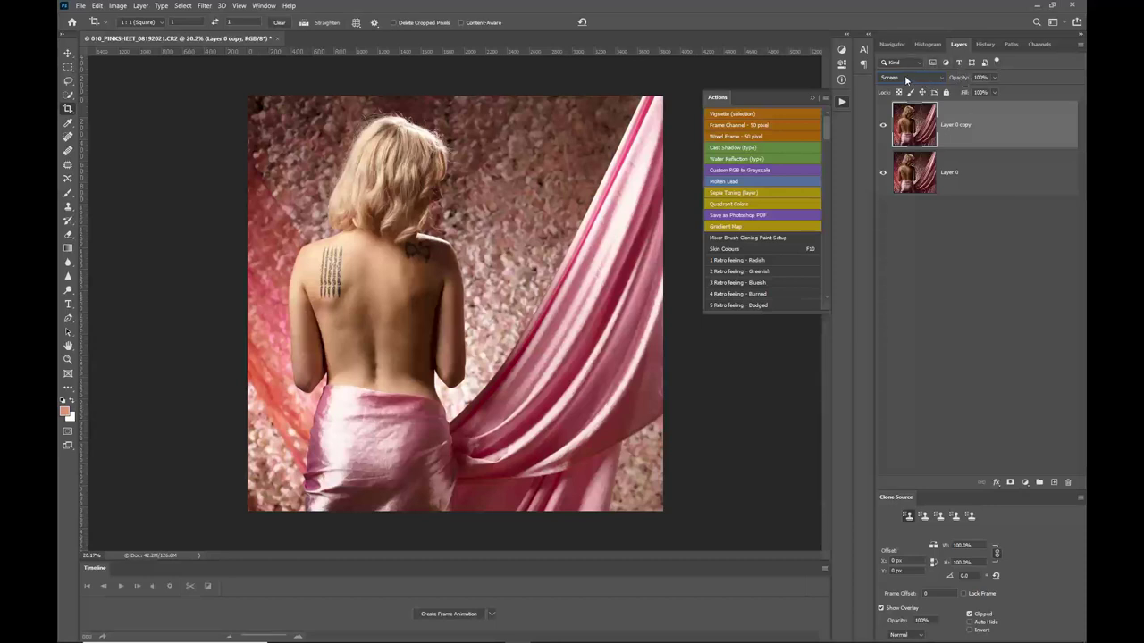
Lower the Screen layer's opacity to 77%.
{"action": "left_click", "coordinate": [961, 78]}
{"action": "left_click_drag", "start_coordinate": [963, 81], "coordinate": [950, 78]}
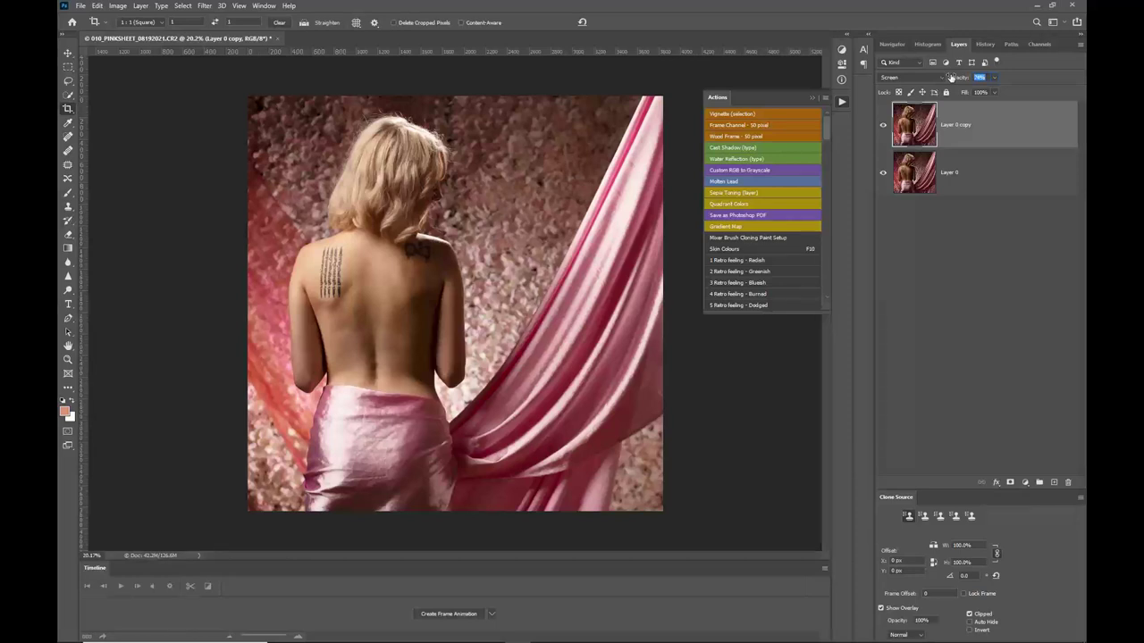
{"action": "left_click_drag", "start_coordinate": [953, 78], "coordinate": [959, 80]}
{"action": "left_click_drag", "start_coordinate": [957, 78], "coordinate": [966, 79]}
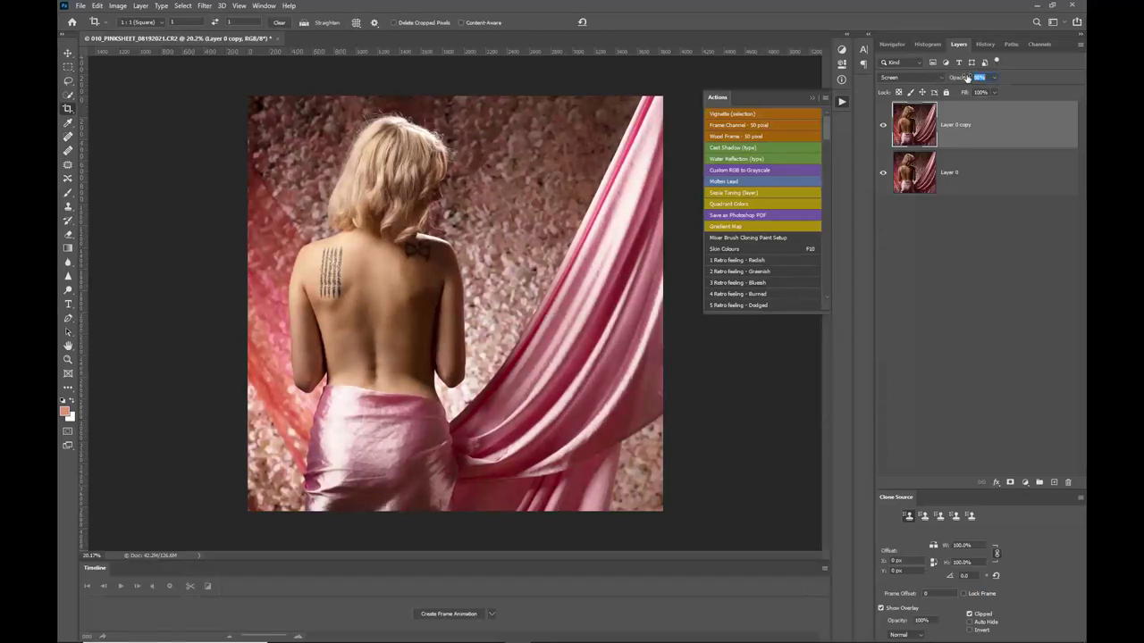
{"action": "left_click_drag", "start_coordinate": [967, 79], "coordinate": [962, 79]}
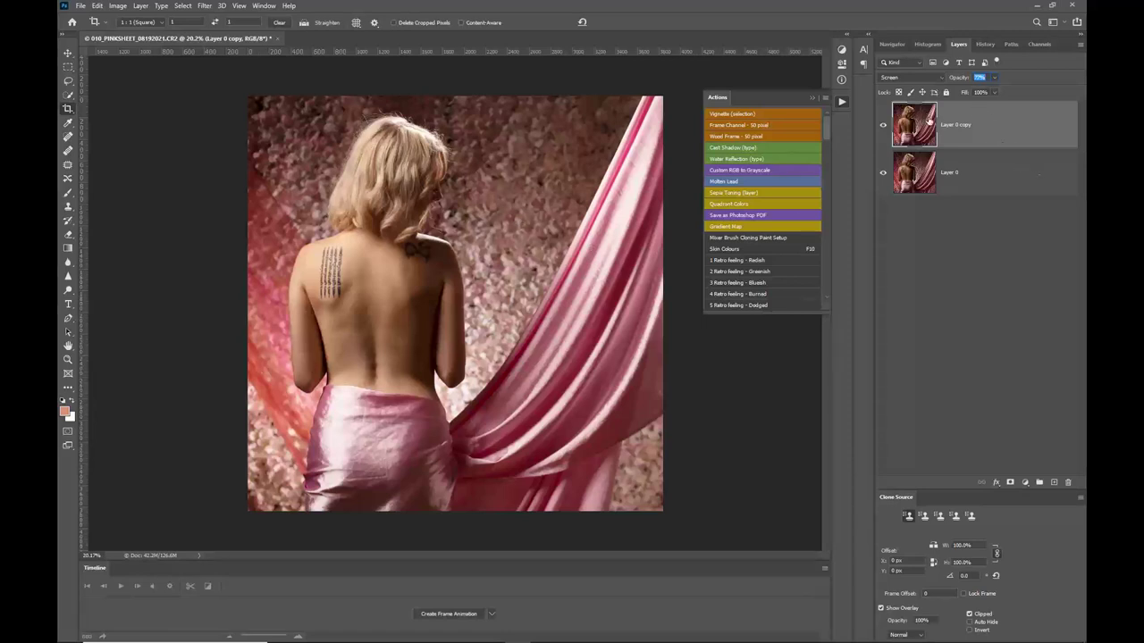
Add a white layer mask to the Screen layer and set up the Brush tool with a large soft tip.
{"action": "left_click", "coordinate": [1010, 484]}
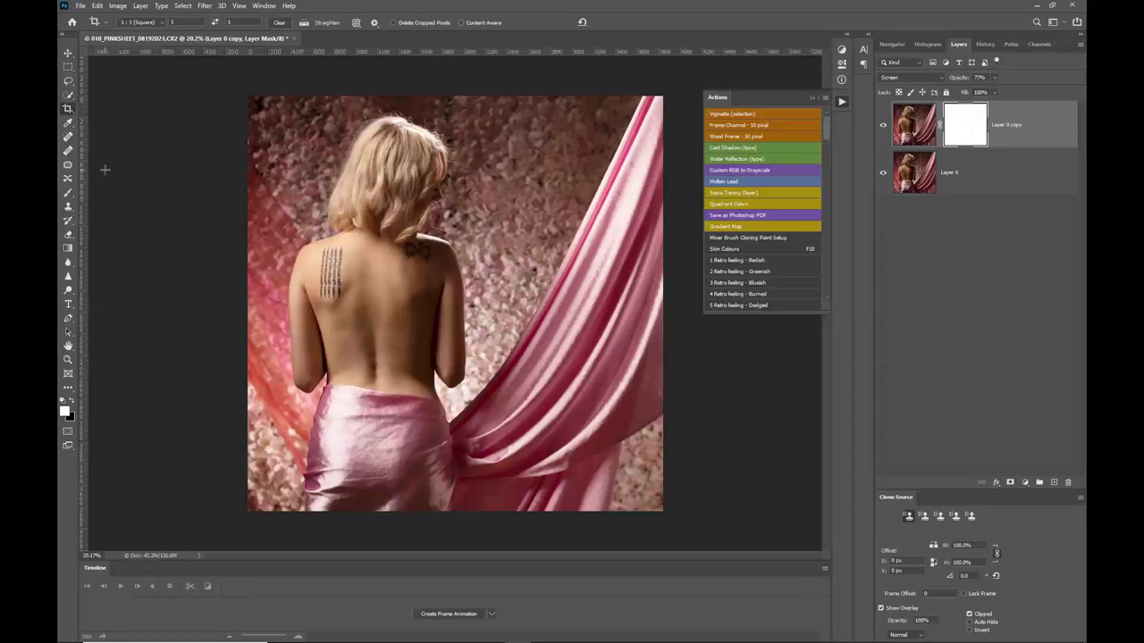
{"action": "left_click", "coordinate": [67, 195]}
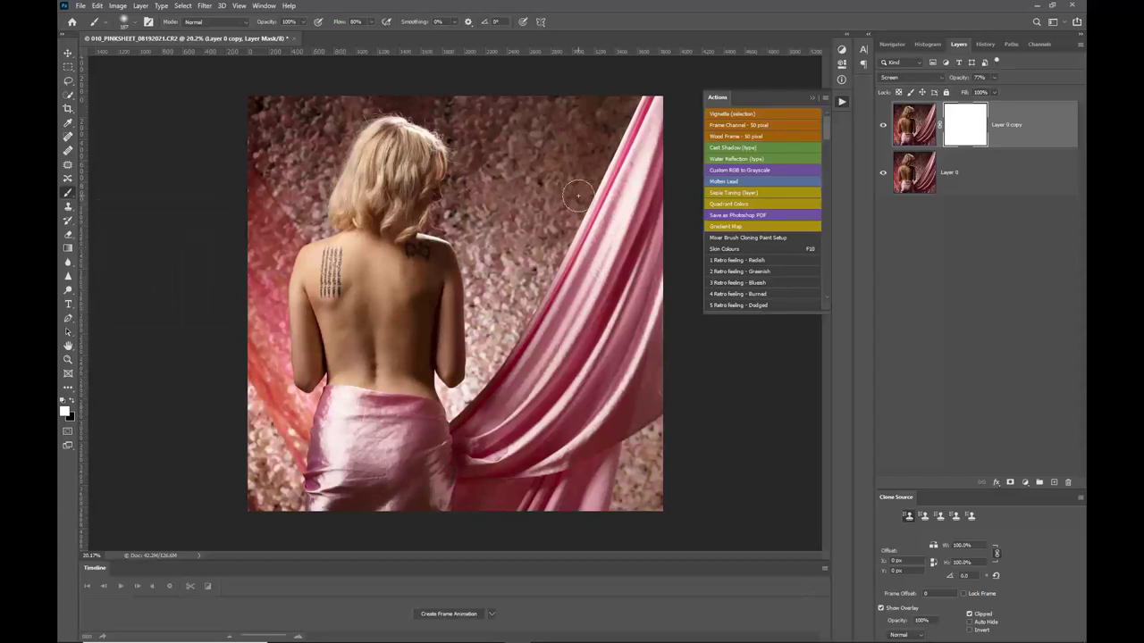
{"action": "key", "text": "bracketright"}
{"action": "key", "text": "bracketright"}
{"action": "key", "text": "bracketright"}
{"action": "key", "text": "bracketright"}
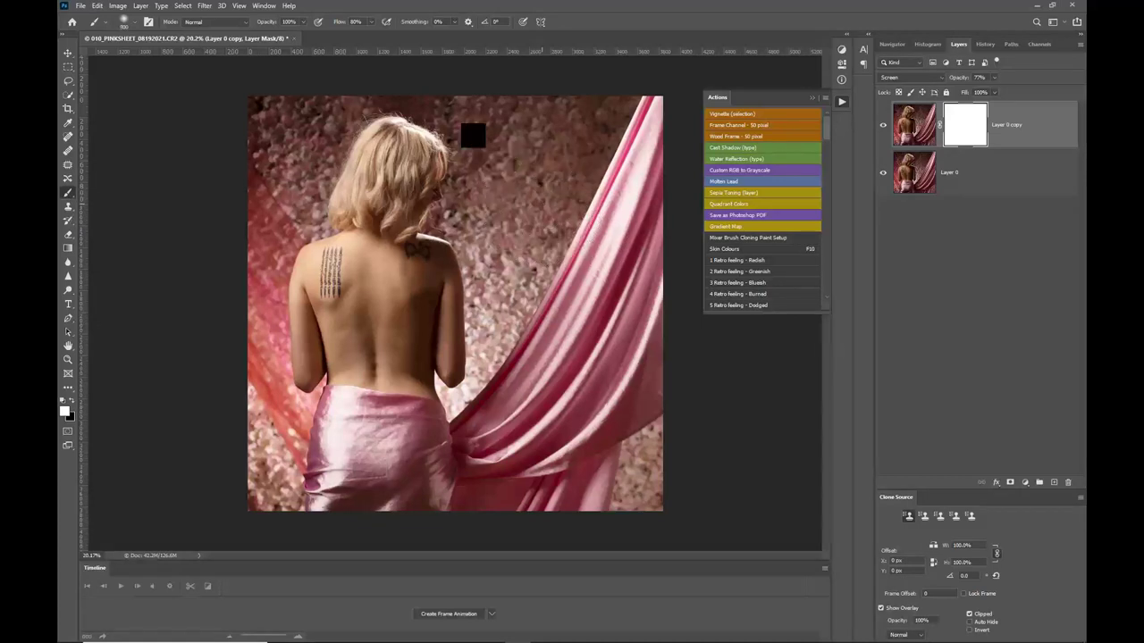
{"action": "key", "text": "bracketleft"}
{"action": "key", "text": "bracketleft"}
{"action": "key", "text": "bracketleft"}
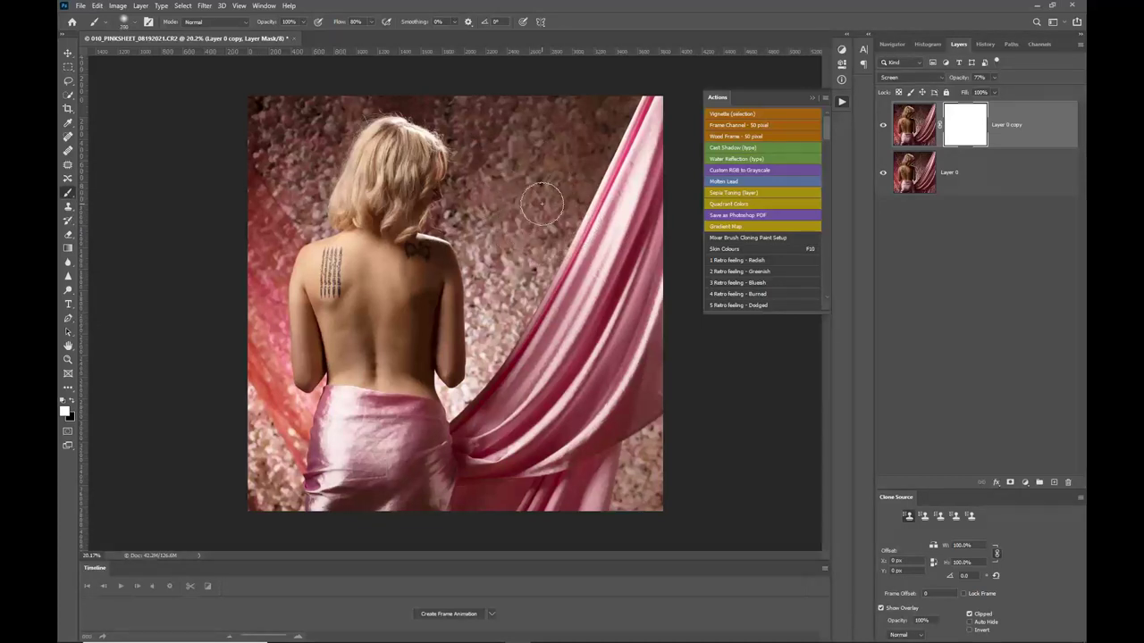
{"action": "key", "text": "bracketright"}
{"action": "key", "text": "bracketright"}
{"action": "key", "text": "bracketright"}
{"action": "key", "text": "bracketright"}
{"action": "key", "text": "bracketright"}
{"action": "key", "text": "bracketright"}
{"action": "key", "text": "bracketright"}
{"action": "mouse_move", "coordinate": [271, 24]}
{"action": "left_mouse_down"}
{"action": "mouse_move", "coordinate": [247, 25]}
{"action": "mouse_move", "coordinate": [286, 32]}
{"action": "left_mouse_up"}
Paint black on the mask over the backdrop and the woman's back, and restore most of it with white.
{"action": "key", "text": "x"}
{"action": "mouse_move", "coordinate": [536, 183]}
{"action": "left_mouse_down"}
{"action": "mouse_move", "coordinate": [520, 209]}
{"action": "mouse_move", "coordinate": [431, 278]}
{"action": "mouse_move", "coordinate": [332, 306]}
{"action": "mouse_move", "coordinate": [518, 356]}
{"action": "mouse_move", "coordinate": [395, 407]}
{"action": "mouse_move", "coordinate": [553, 345]}
{"action": "mouse_move", "coordinate": [604, 168]}
{"action": "mouse_move", "coordinate": [443, 111]}
{"action": "mouse_move", "coordinate": [366, 295]}
{"action": "left_mouse_up"}
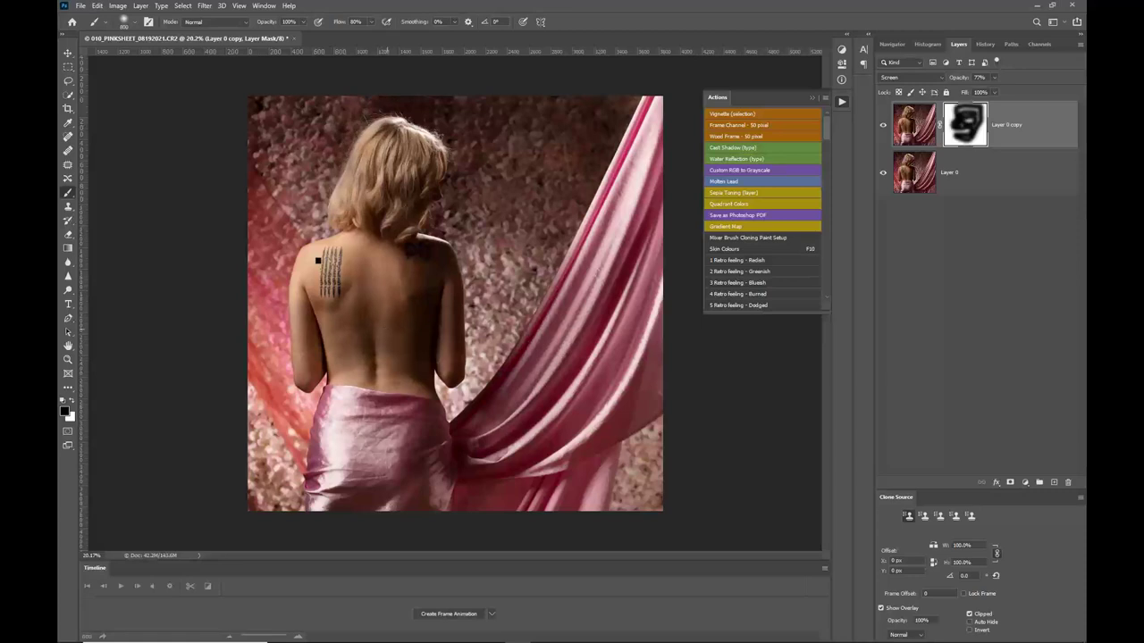
{"action": "key", "text": "x"}
{"action": "mouse_move", "coordinate": [328, 252]}
{"action": "left_mouse_down"}
{"action": "mouse_move", "coordinate": [447, 170]}
{"action": "mouse_move", "coordinate": [348, 187]}
{"action": "mouse_move", "coordinate": [440, 313]}
{"action": "mouse_move", "coordinate": [500, 295]}
{"action": "mouse_move", "coordinate": [536, 219]}
{"action": "mouse_move", "coordinate": [384, 438]}
{"action": "mouse_move", "coordinate": [333, 460]}
{"action": "mouse_move", "coordinate": [353, 397]}
{"action": "mouse_move", "coordinate": [505, 125]}
{"action": "mouse_move", "coordinate": [469, 215]}
{"action": "mouse_move", "coordinate": [605, 103]}
{"action": "mouse_move", "coordinate": [589, 330]}
{"action": "mouse_move", "coordinate": [498, 432]}
{"action": "left_mouse_up"}
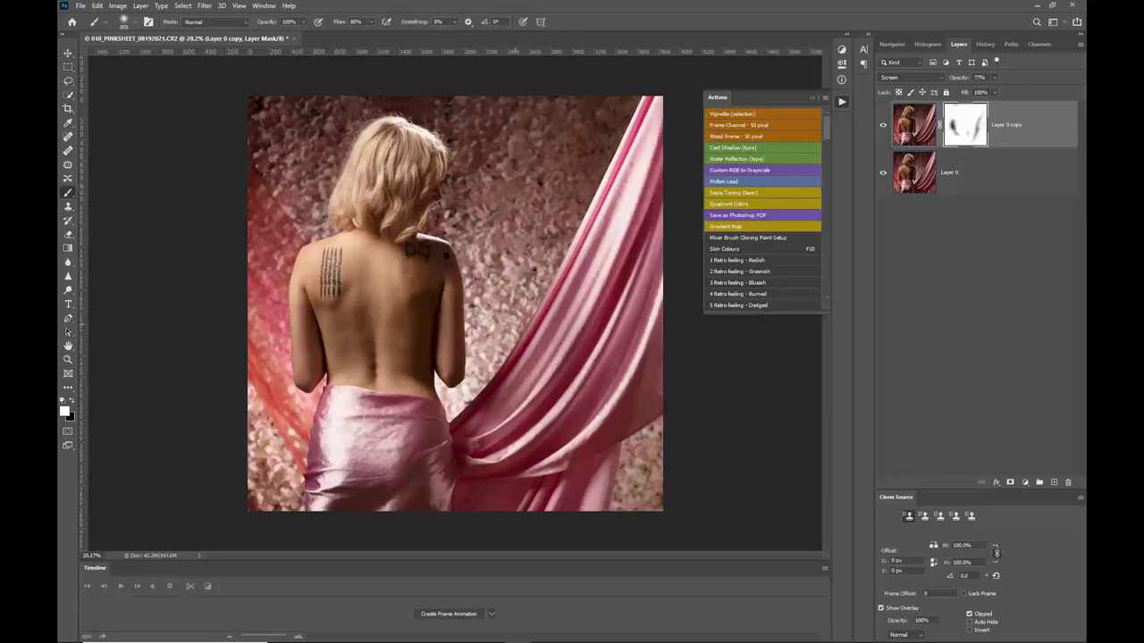
Paint black on the mask over the draped sheet and the outer edges of the image to darken them.
{"action": "key", "text": "x"}
{"action": "mouse_move", "coordinate": [591, 329]}
{"action": "left_mouse_down"}
{"action": "mouse_move", "coordinate": [622, 255]}
{"action": "mouse_move", "coordinate": [648, 125]}
{"action": "left_mouse_up"}
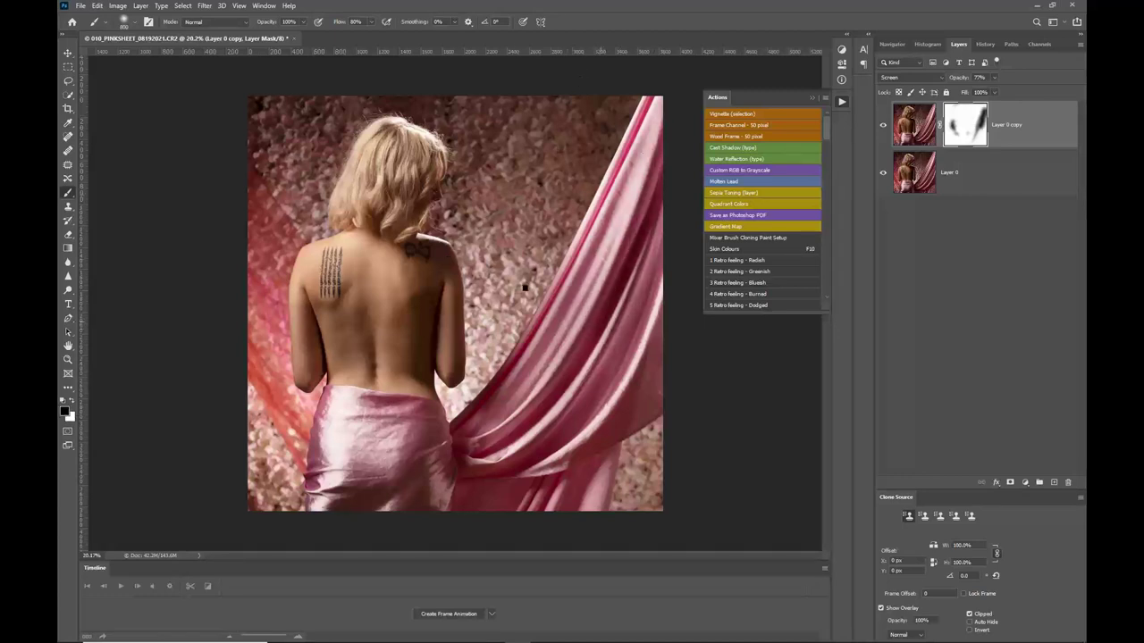
{"action": "mouse_move", "coordinate": [576, 482]}
{"action": "left_mouse_down"}
{"action": "mouse_move", "coordinate": [482, 500]}
{"action": "mouse_move", "coordinate": [333, 489]}
{"action": "left_mouse_up"}
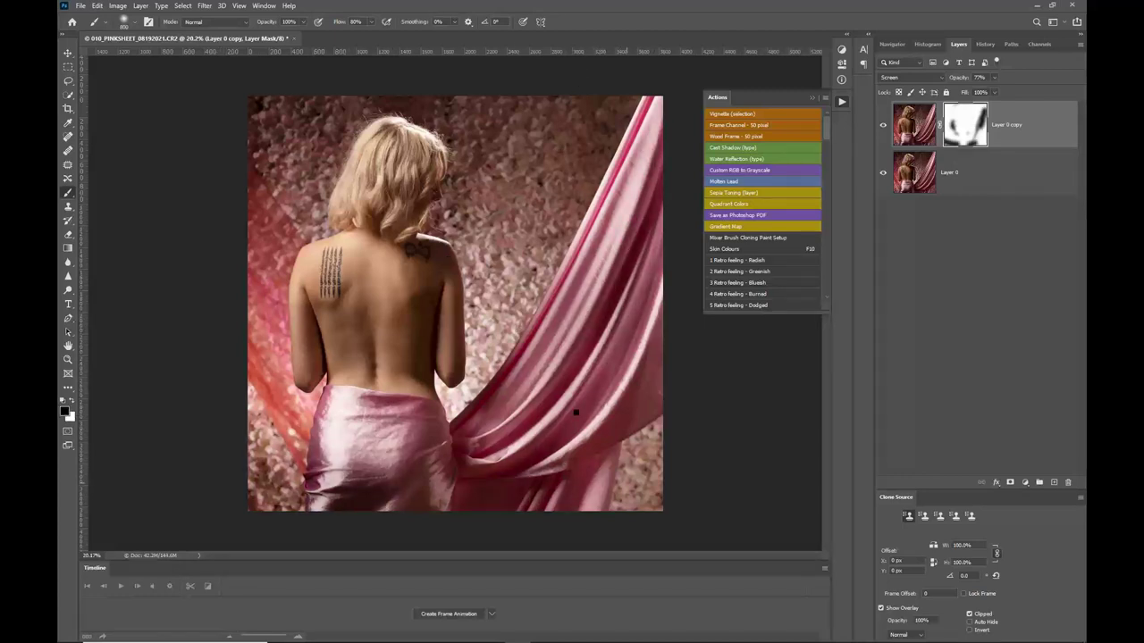
{"action": "mouse_move", "coordinate": [665, 464]}
{"action": "left_mouse_down"}
{"action": "mouse_move", "coordinate": [616, 487]}
{"action": "mouse_move", "coordinate": [652, 406]}
{"action": "left_mouse_up"}
{"action": "mouse_move", "coordinate": [209, 57]}
{"action": "left_mouse_down"}
{"action": "mouse_move", "coordinate": [268, 25]}
{"action": "mouse_move", "coordinate": [389, 16]}
{"action": "mouse_move", "coordinate": [425, 36]}
{"action": "left_mouse_up"}
Set the brush opacity to 50% and paint black on the mask over the backdrop beside the draped sheet.
{"action": "key", "text": "5"}
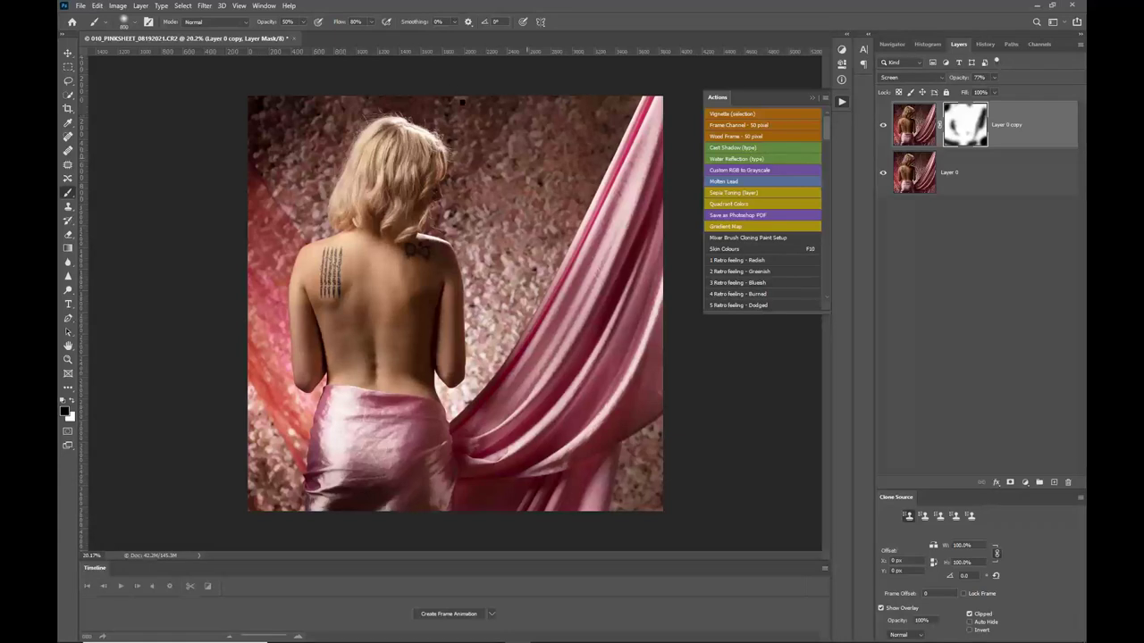
{"action": "mouse_move", "coordinate": [539, 211]}
{"action": "left_mouse_down"}
{"action": "mouse_move", "coordinate": [610, 74]}
{"action": "mouse_move", "coordinate": [628, 130]}
{"action": "left_mouse_up"}
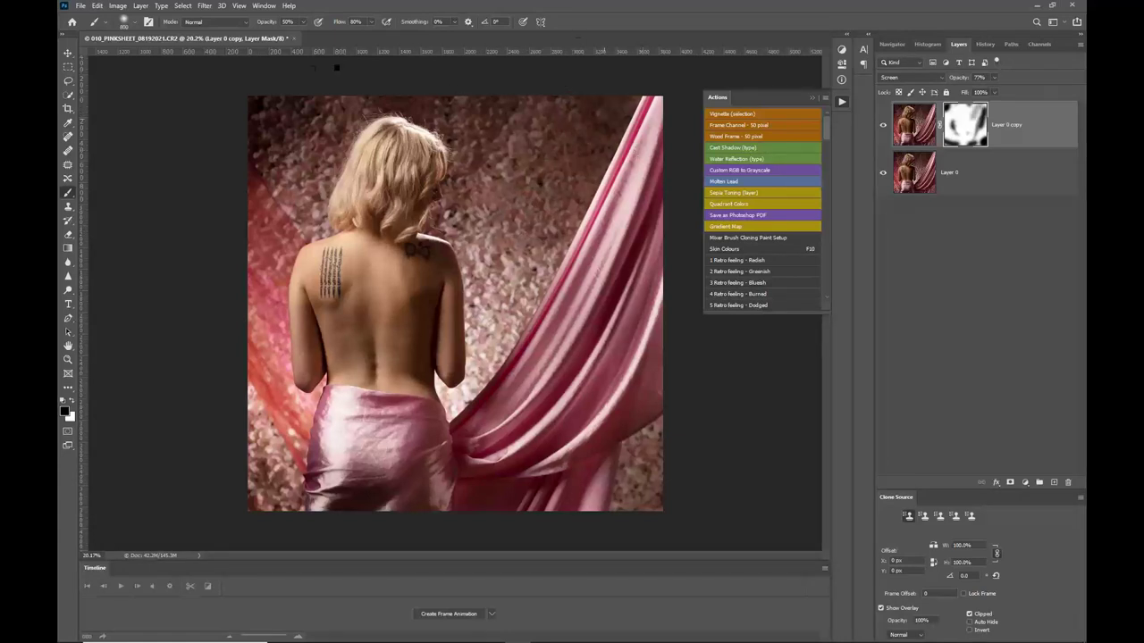
{"action": "scroll", "coordinate": [296, 308], "scroll_direction": "up", "scroll_amount": 2}
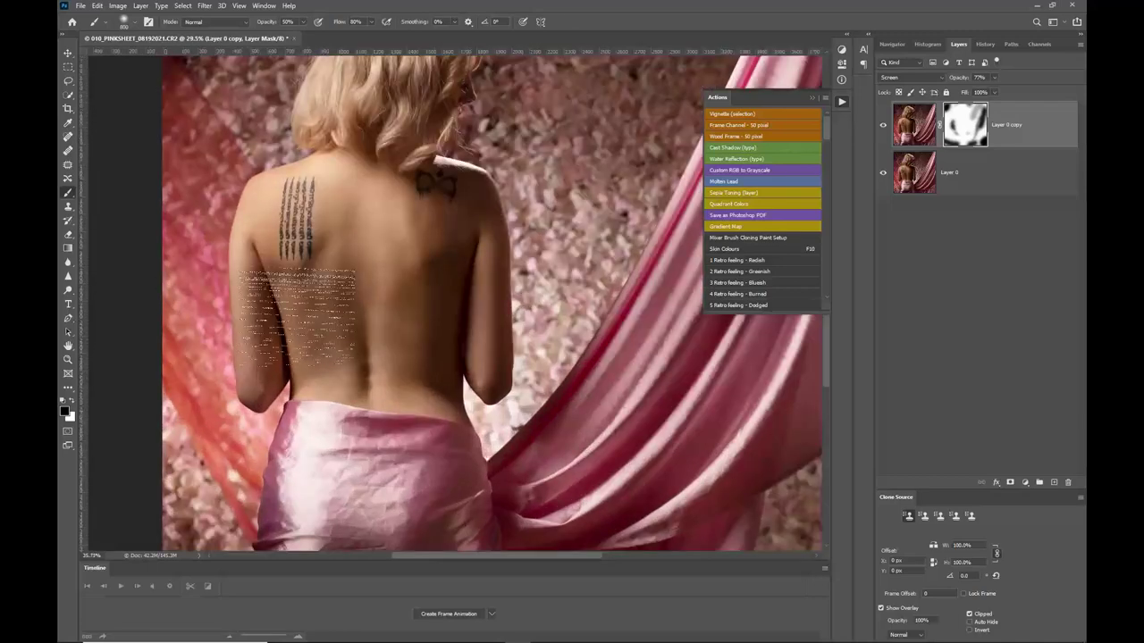
{"action": "scroll", "coordinate": [296, 308], "scroll_direction": "down", "scroll_amount": 2}
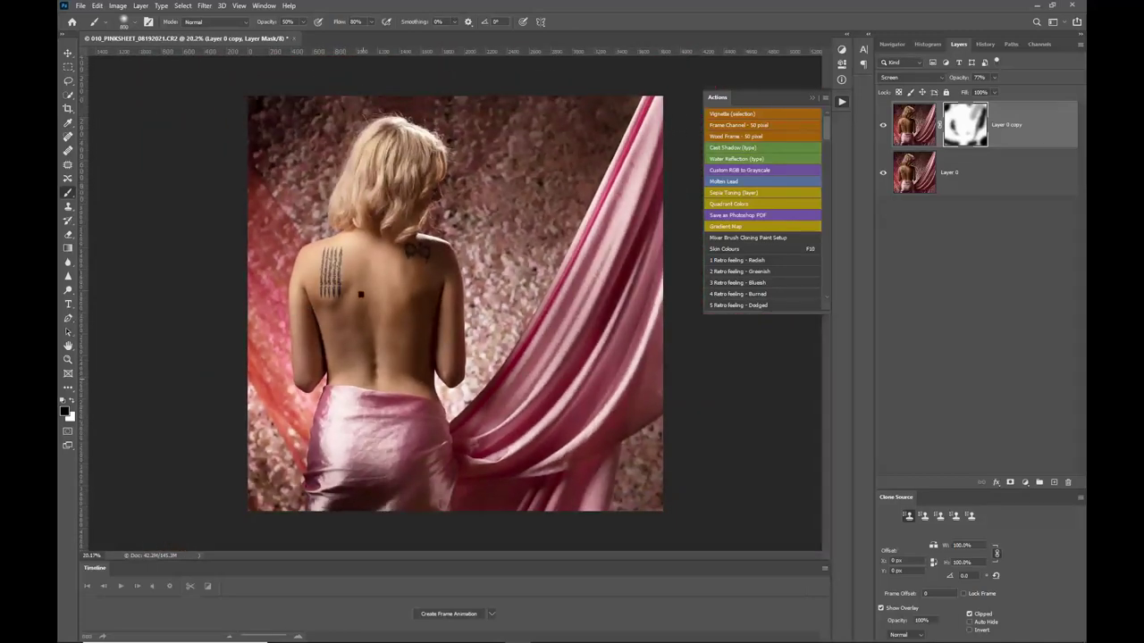
Toggle the masked Screen layer's visibility to compare the image with and without the brightening.
{"action": "left_click", "coordinate": [883, 125]}
{"action": "left_click", "coordinate": [883, 126]}
{"action": "left_click", "coordinate": [883, 126]}
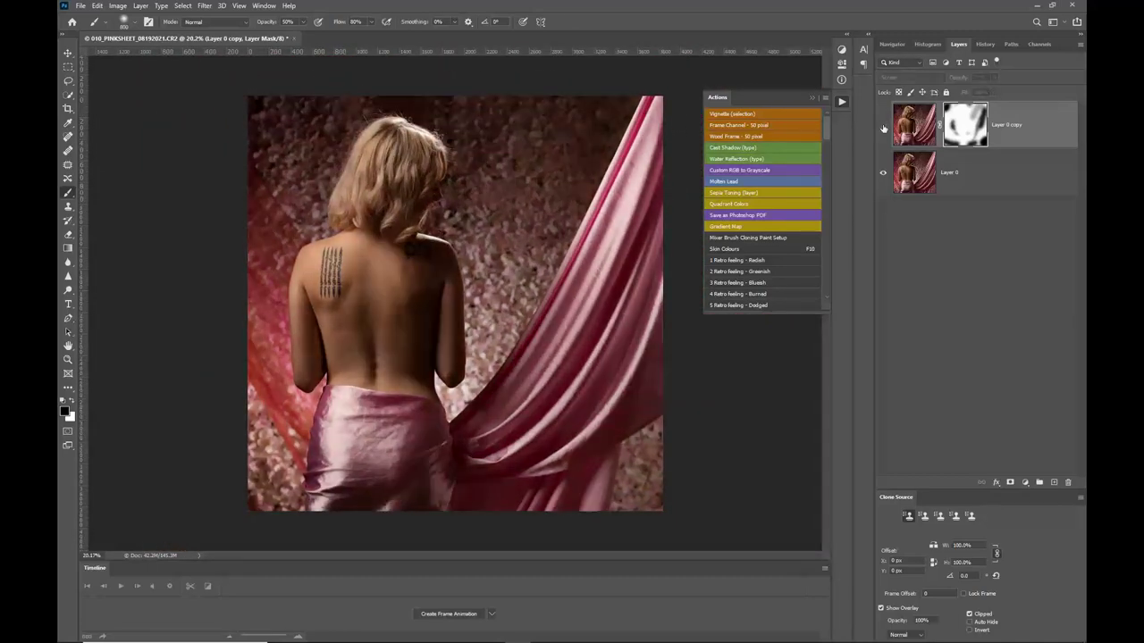
{"action": "left_click", "coordinate": [883, 126]}
{"action": "left_click", "coordinate": [883, 126]}
{"action": "left_click", "coordinate": [883, 126]}
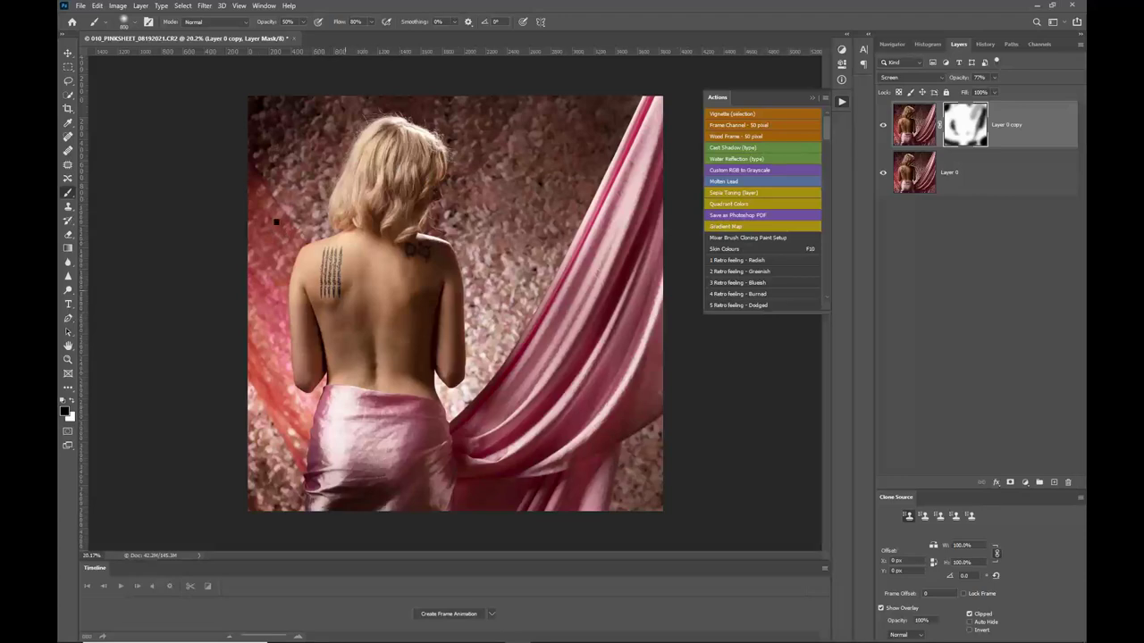
Flatten the image into a single background layer.
{"action": "scroll", "coordinate": [345, 290], "scroll_direction": "up", "scroll_amount": 3}
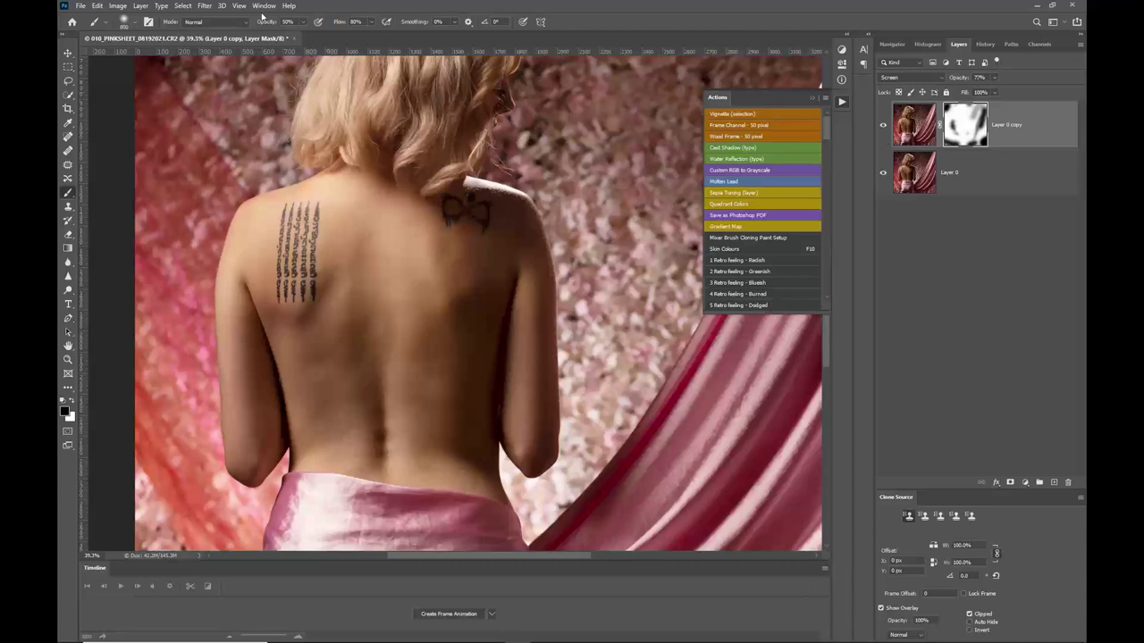
{"action": "left_click", "coordinate": [139, 6]}
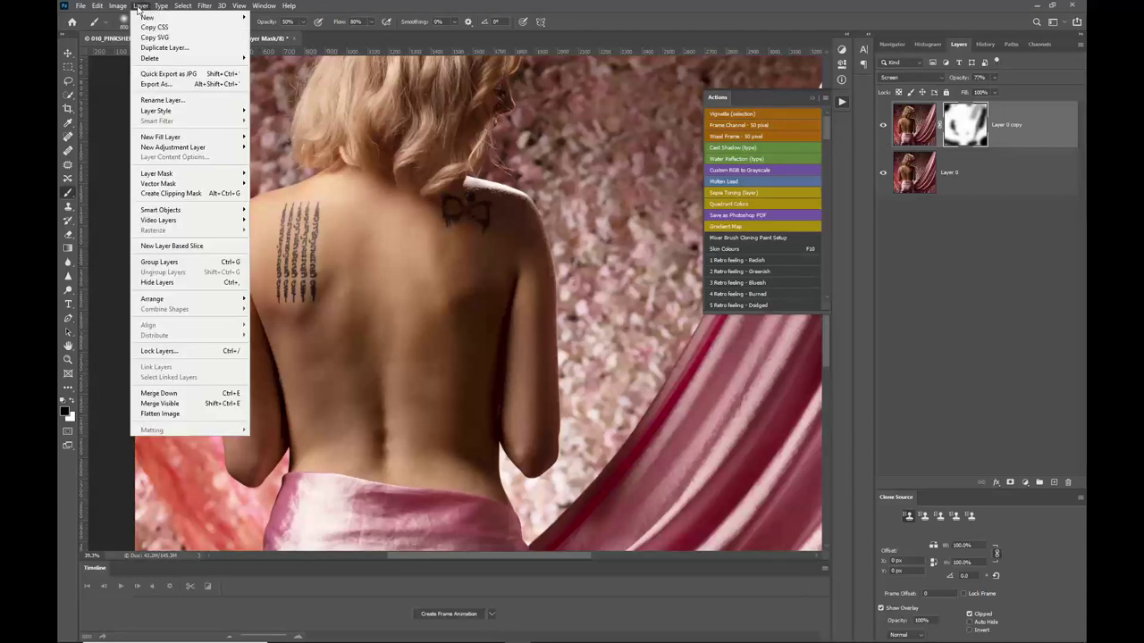
{"action": "left_click", "coordinate": [161, 415]}
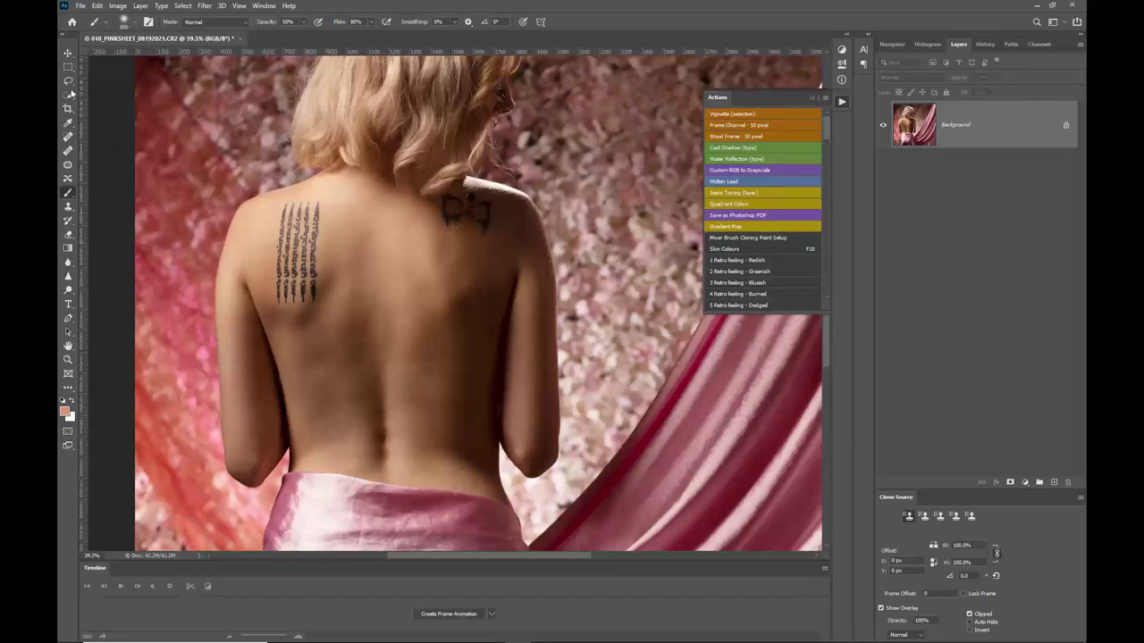
Remove the script tattoo on the woman's left shoulder blade with the Patch tool, using clean skin beside the spine.
{"action": "left_click", "coordinate": [66, 167]}
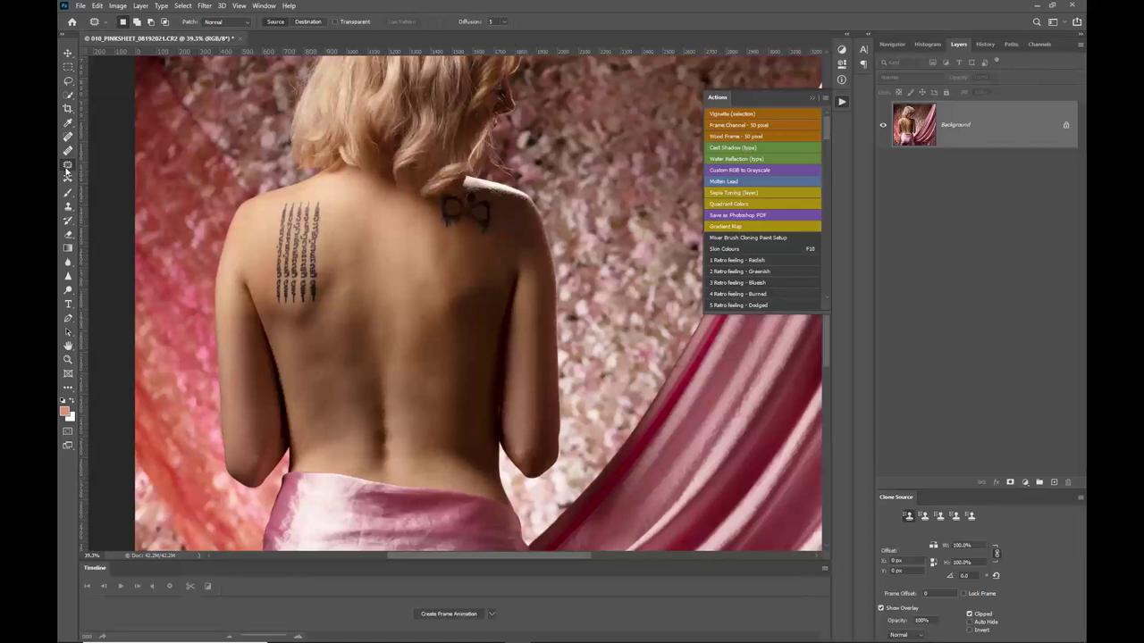
{"action": "mouse_move", "coordinate": [278, 204]}
{"action": "left_mouse_down"}
{"action": "mouse_move", "coordinate": [270, 299]}
{"action": "mouse_move", "coordinate": [284, 313]}
{"action": "mouse_move", "coordinate": [304, 310]}
{"action": "mouse_move", "coordinate": [320, 298]}
{"action": "mouse_move", "coordinate": [332, 219]}
{"action": "mouse_move", "coordinate": [330, 195]}
{"action": "mouse_move", "coordinate": [277, 198]}
{"action": "left_mouse_up"}
{"action": "left_click_drag", "start_coordinate": [293, 253], "coordinate": [383, 255]}
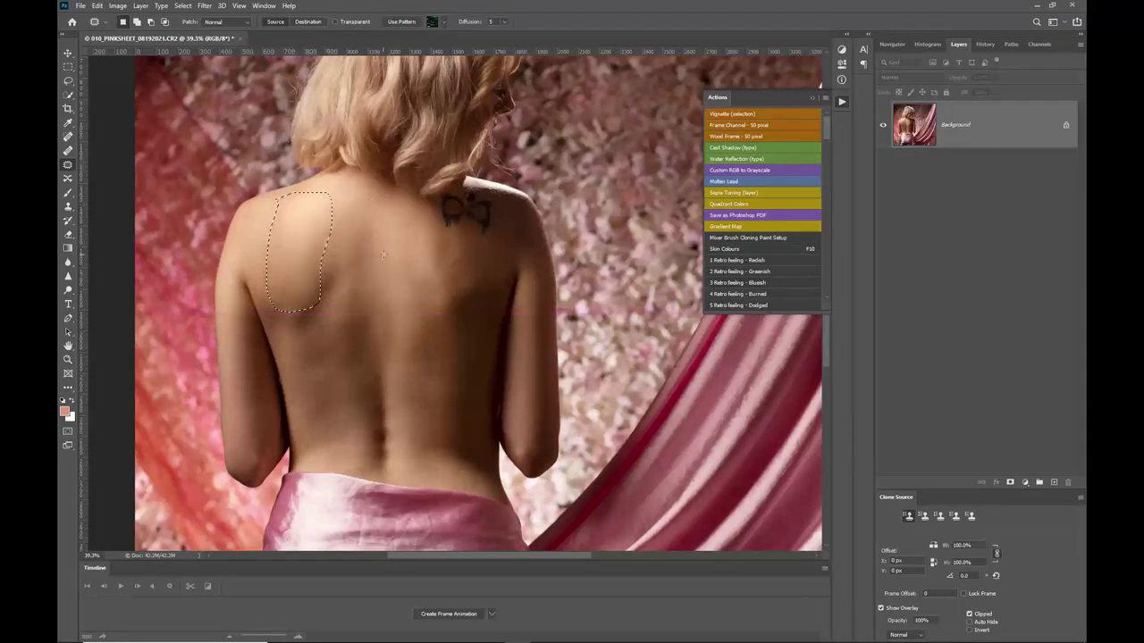
{"action": "key", "text": "ctrl+d"}
Patch the uneven skin areas where the script tattoo was with nearby skin, clearing the selection after each patch.
{"action": "scroll", "coordinate": [326, 223], "scroll_direction": "up", "scroll_amount": 2}
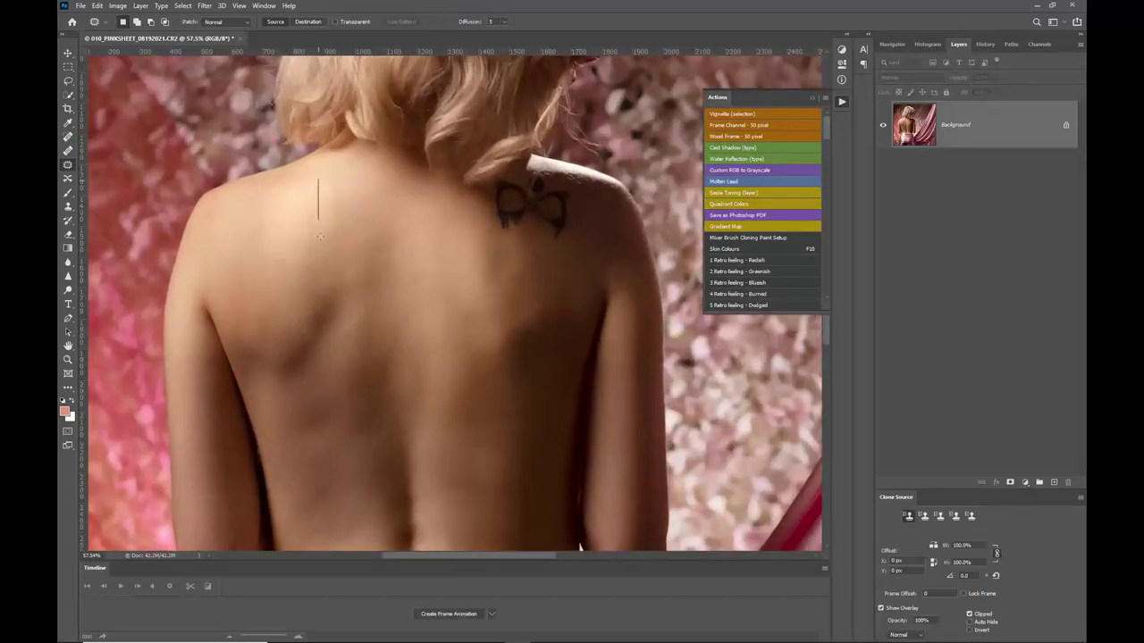
{"action": "mouse_move", "coordinate": [319, 235]}
{"action": "left_mouse_down"}
{"action": "mouse_move", "coordinate": [349, 224]}
{"action": "mouse_move", "coordinate": [329, 170]}
{"action": "mouse_move", "coordinate": [377, 270]}
{"action": "left_mouse_up"}
{"action": "key", "text": "ctrl+d"}
{"action": "mouse_move", "coordinate": [254, 194]}
{"action": "left_mouse_down"}
{"action": "mouse_move", "coordinate": [247, 265]}
{"action": "mouse_move", "coordinate": [273, 263]}
{"action": "mouse_move", "coordinate": [288, 190]}
{"action": "mouse_move", "coordinate": [234, 235]}
{"action": "left_mouse_up"}
{"action": "key", "text": "ctrl+d"}
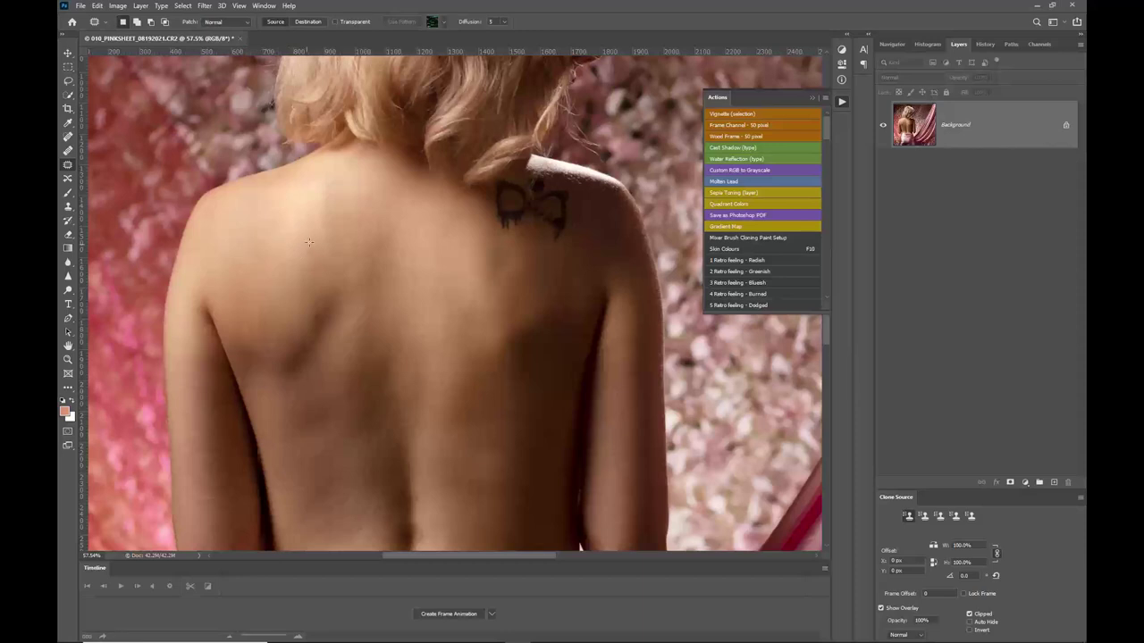
{"action": "mouse_move", "coordinate": [309, 180]}
{"action": "left_mouse_down"}
{"action": "mouse_move", "coordinate": [279, 191]}
{"action": "mouse_move", "coordinate": [275, 259]}
{"action": "mouse_move", "coordinate": [318, 228]}
{"action": "mouse_move", "coordinate": [319, 177]}
{"action": "mouse_move", "coordinate": [309, 179]}
{"action": "mouse_move", "coordinate": [353, 264]}
{"action": "left_mouse_up"}
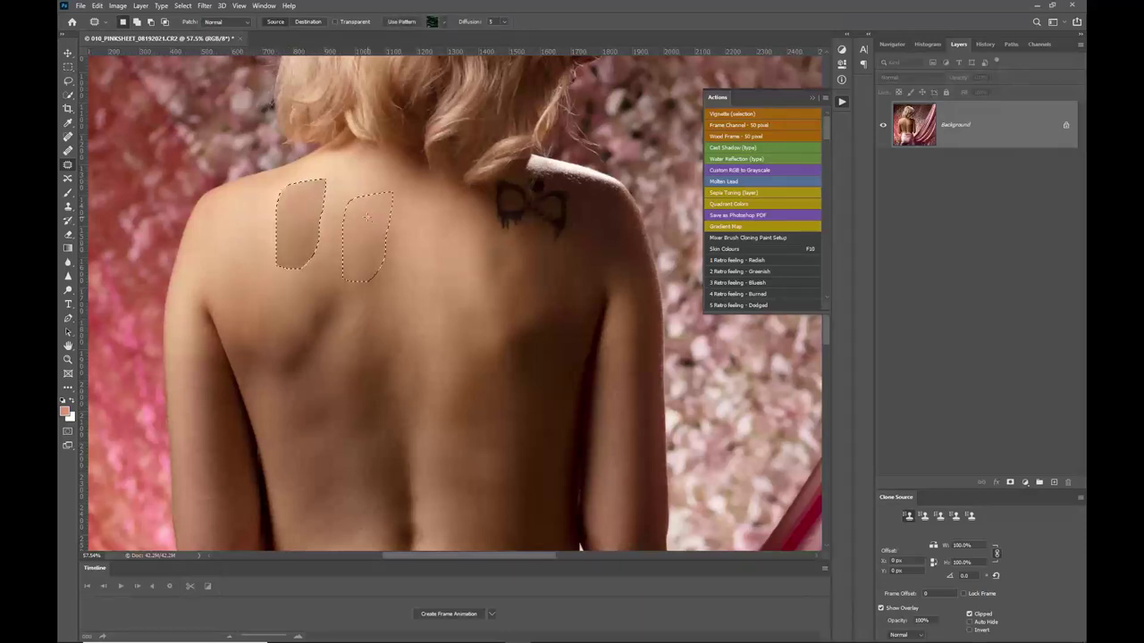
{"action": "key", "text": "ctrl+d"}
{"action": "mouse_move", "coordinate": [308, 198]}
{"action": "left_mouse_down"}
{"action": "mouse_move", "coordinate": [308, 235]}
{"action": "mouse_move", "coordinate": [336, 247]}
{"action": "mouse_move", "coordinate": [318, 165]}
{"action": "mouse_move", "coordinate": [308, 199]}
{"action": "left_mouse_up"}
{"action": "key", "text": "ctrl+d"}
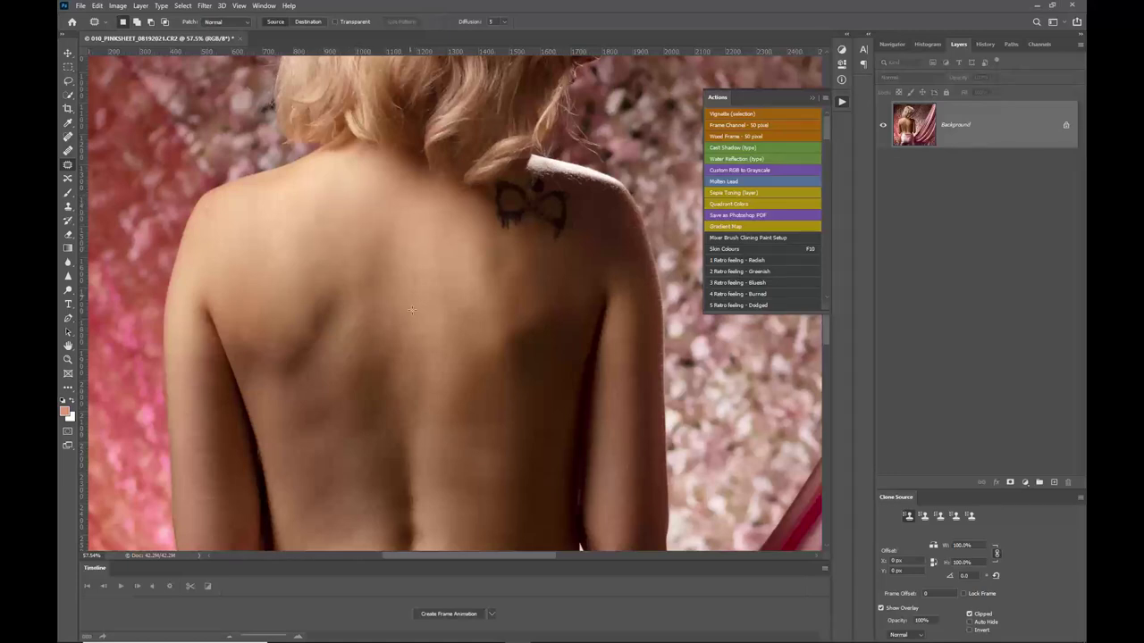
{"action": "scroll", "coordinate": [410, 312], "scroll_direction": "down", "scroll_amount": 1}
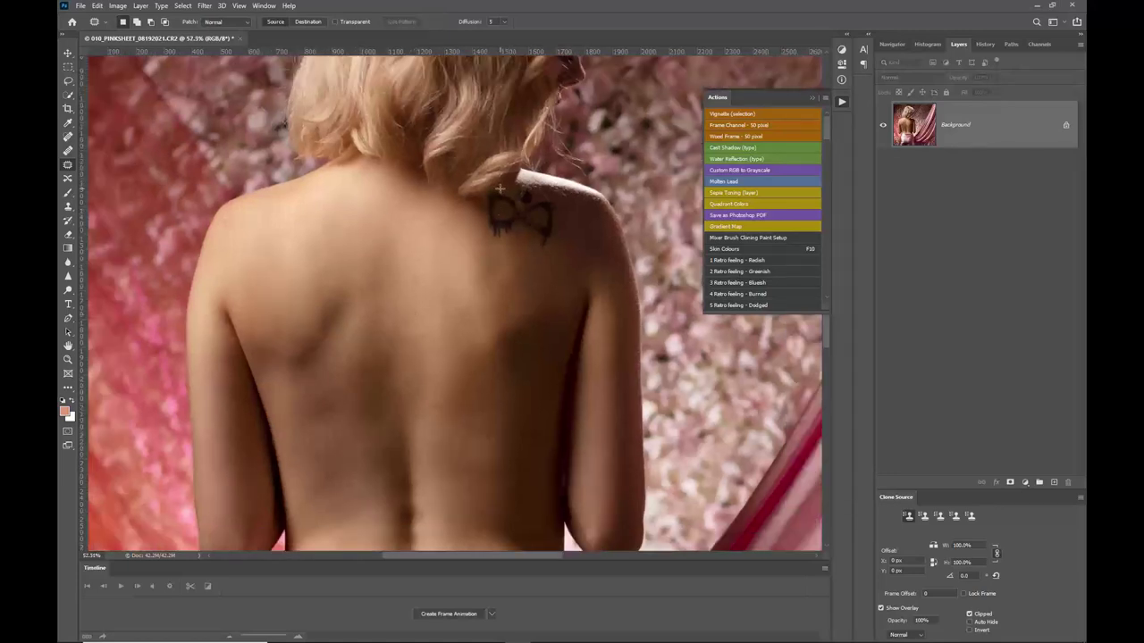
Try to remove the bow tattoo on the woman's right shoulder with the Patch tool, re-patching the uneven skin and clearing each selection.
{"action": "mouse_move", "coordinate": [499, 188]}
{"action": "left_mouse_down"}
{"action": "mouse_move", "coordinate": [540, 188]}
{"action": "mouse_move", "coordinate": [557, 214]}
{"action": "mouse_move", "coordinate": [554, 243]}
{"action": "mouse_move", "coordinate": [532, 254]}
{"action": "mouse_move", "coordinate": [481, 222]}
{"action": "mouse_move", "coordinate": [493, 184]}
{"action": "mouse_move", "coordinate": [513, 184]}
{"action": "left_mouse_up"}
{"action": "left_click_drag", "start_coordinate": [507, 213], "coordinate": [449, 269]}
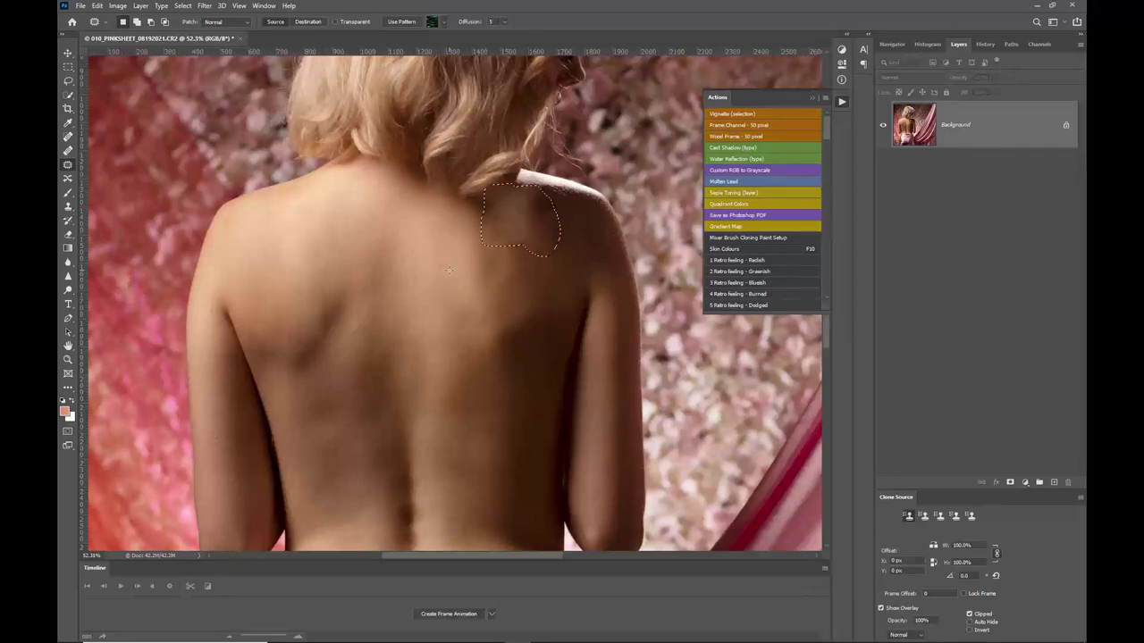
{"action": "key", "text": "ctrl+d"}
{"action": "mouse_move", "coordinate": [498, 195]}
{"action": "left_mouse_down"}
{"action": "mouse_move", "coordinate": [489, 212]}
{"action": "mouse_move", "coordinate": [519, 224]}
{"action": "mouse_move", "coordinate": [540, 213]}
{"action": "mouse_move", "coordinate": [534, 198]}
{"action": "mouse_move", "coordinate": [576, 222]}
{"action": "left_mouse_up"}
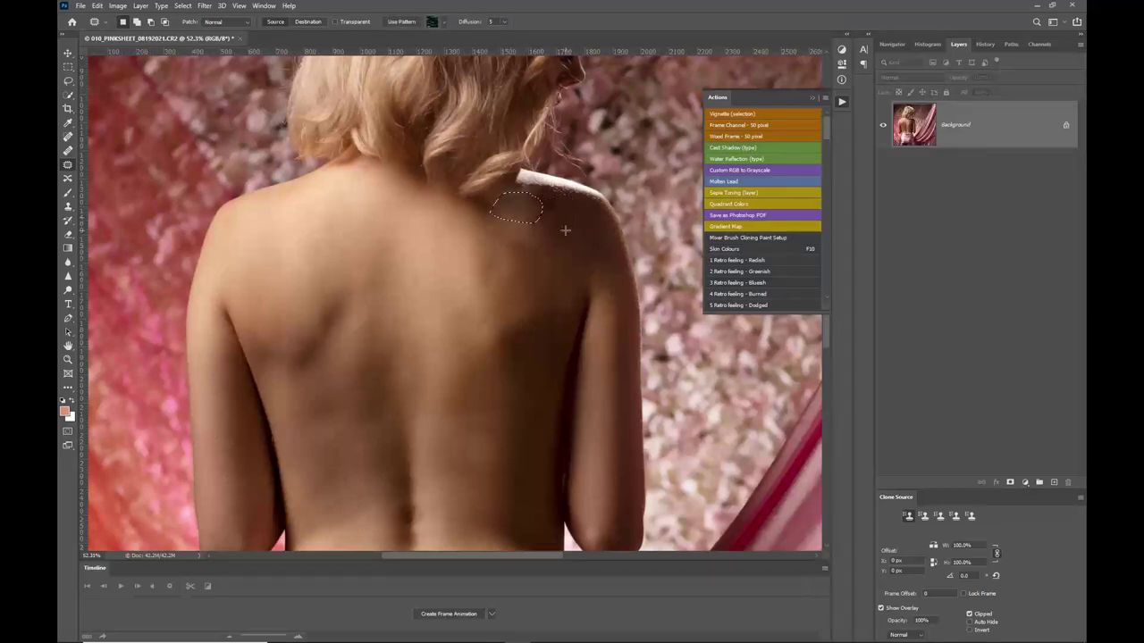
{"action": "key", "text": "ctrl+d"}
{"action": "mouse_move", "coordinate": [487, 203]}
{"action": "left_mouse_down"}
{"action": "mouse_move", "coordinate": [507, 244]}
{"action": "mouse_move", "coordinate": [542, 248]}
{"action": "mouse_move", "coordinate": [554, 223]}
{"action": "mouse_move", "coordinate": [536, 194]}
{"action": "mouse_move", "coordinate": [589, 234]}
{"action": "left_mouse_up"}
{"action": "key", "text": "ctrl+d"}
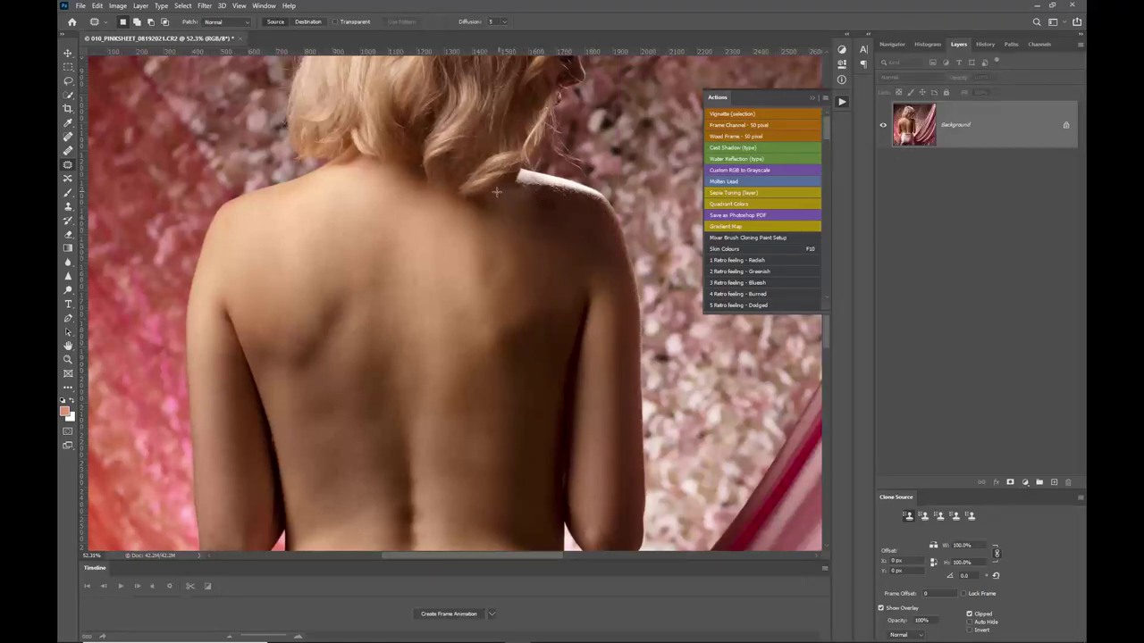
Outline the uneven patch below the hair on the right shoulder, fill it with Content-Aware, and clear the selection.
{"action": "mouse_move", "coordinate": [497, 191]}
{"action": "left_mouse_down"}
{"action": "mouse_move", "coordinate": [482, 214]}
{"action": "mouse_move", "coordinate": [531, 230]}
{"action": "mouse_move", "coordinate": [546, 214]}
{"action": "mouse_move", "coordinate": [518, 182]}
{"action": "left_mouse_up"}
{"action": "key", "text": "shift+F5"}
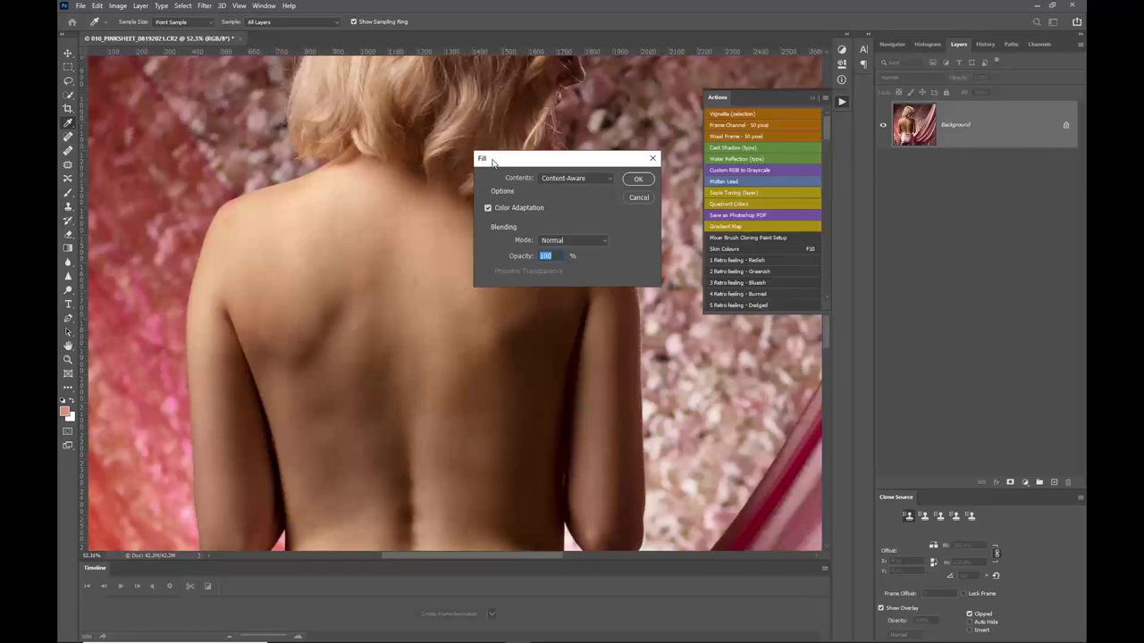
{"action": "left_click", "coordinate": [554, 181]}
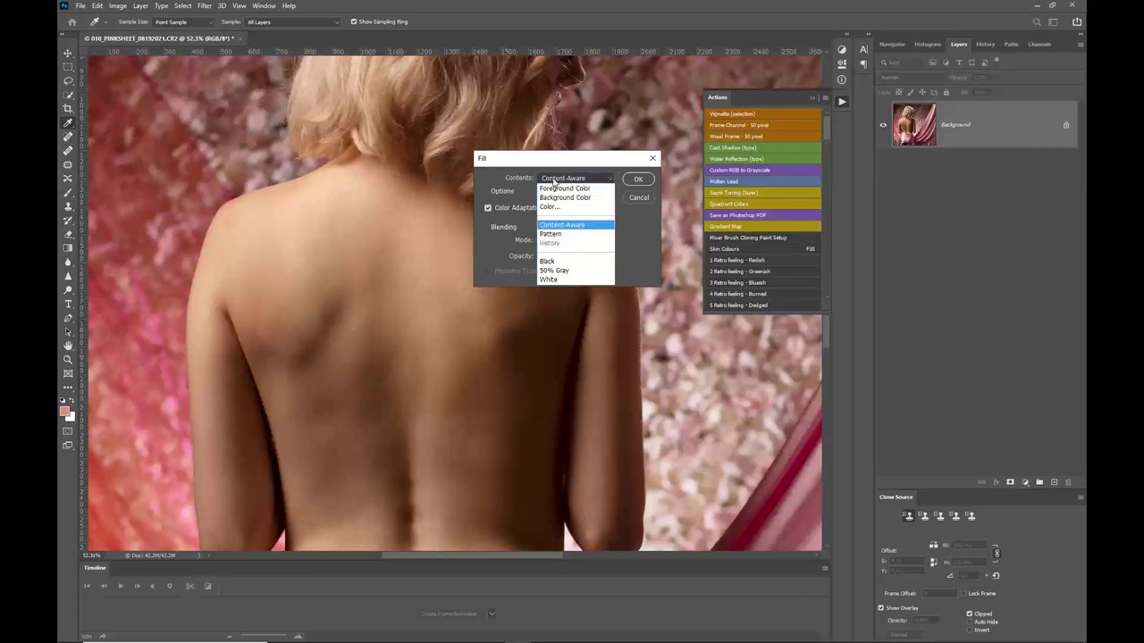
{"action": "left_click", "coordinate": [551, 225]}
{"action": "left_click", "coordinate": [638, 179]}
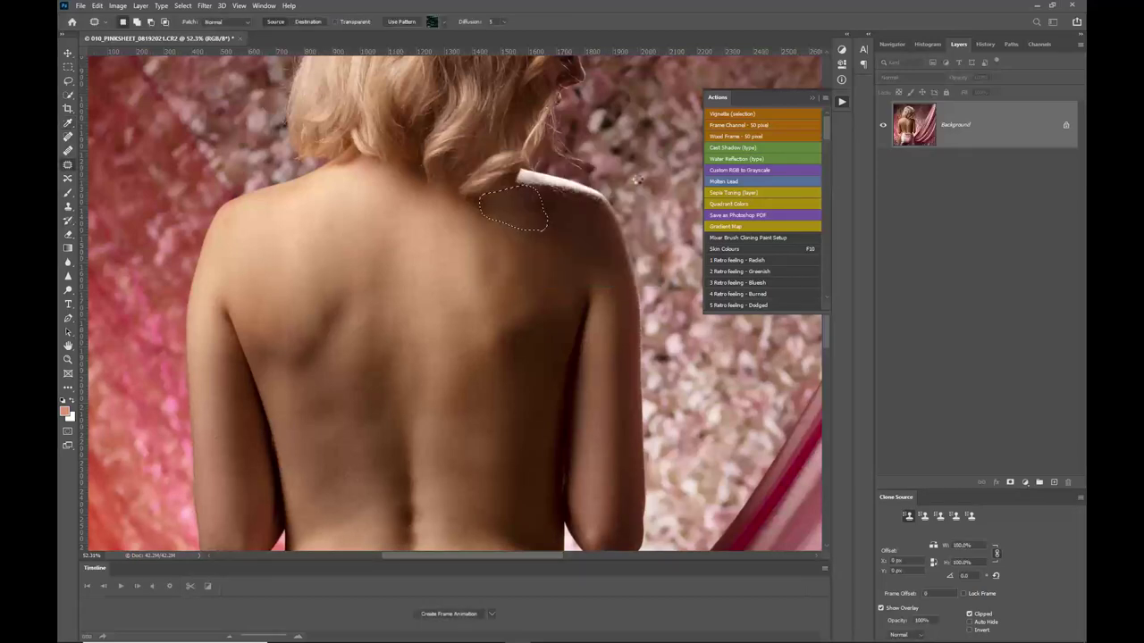
{"action": "key", "text": "ctrl+d"}
Step back through the history to the state before the bow tattoo on the right shoulder was patched and filled.
{"action": "left_click", "coordinate": [982, 45]}
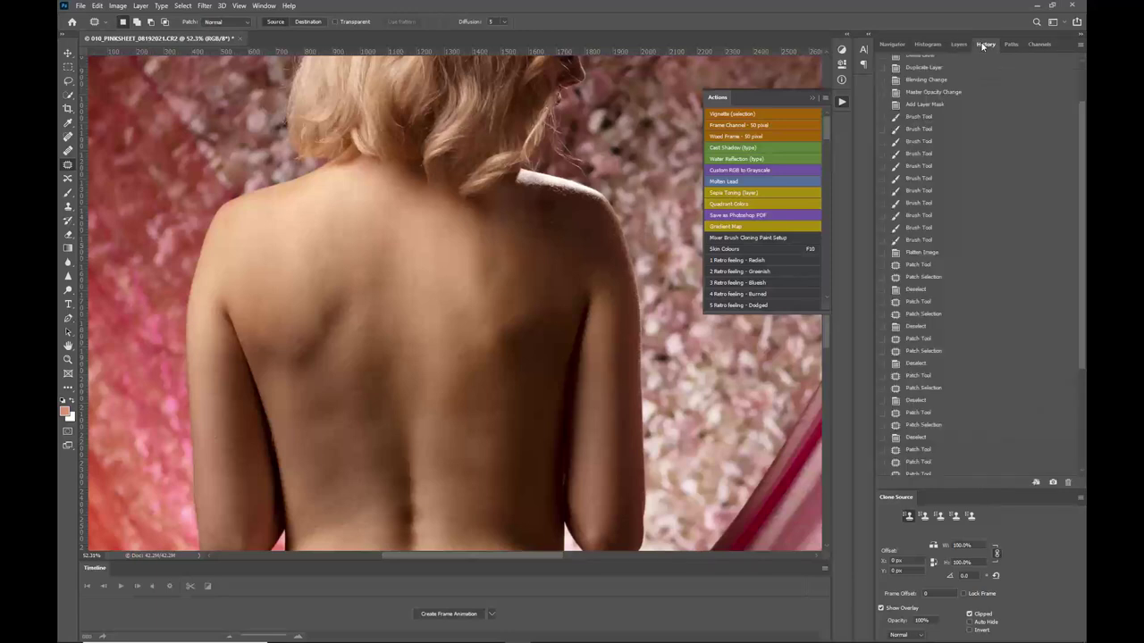
{"action": "scroll", "coordinate": [965, 262], "scroll_direction": "down", "scroll_amount": 5}
{"action": "scroll", "coordinate": [963, 262], "scroll_direction": "down", "scroll_amount": 2}
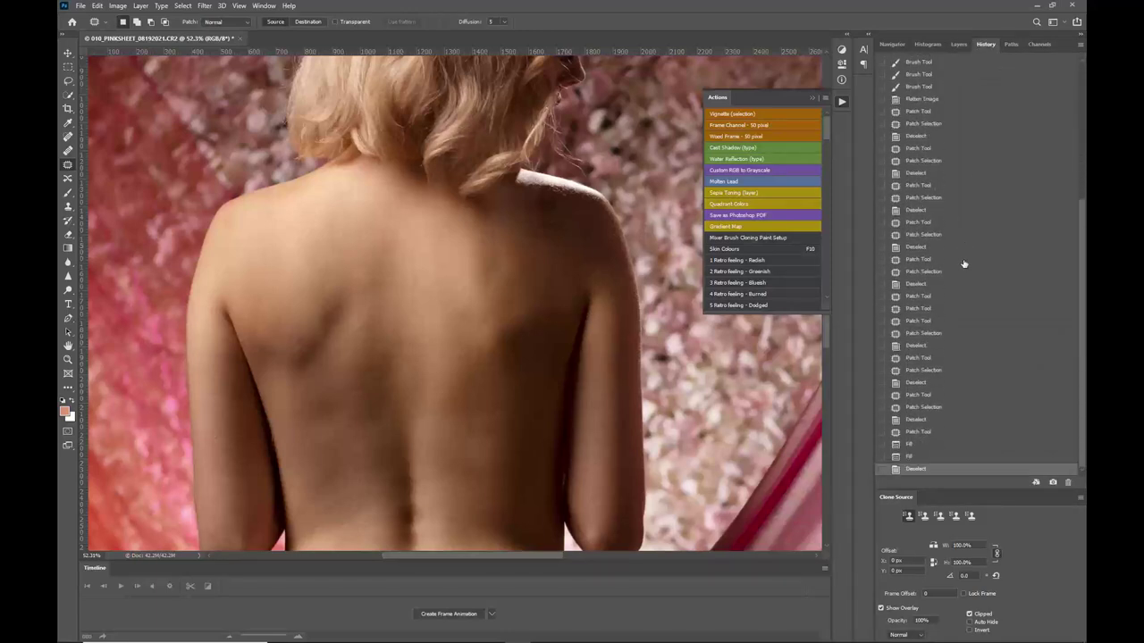
{"action": "left_click", "coordinate": [896, 455]}
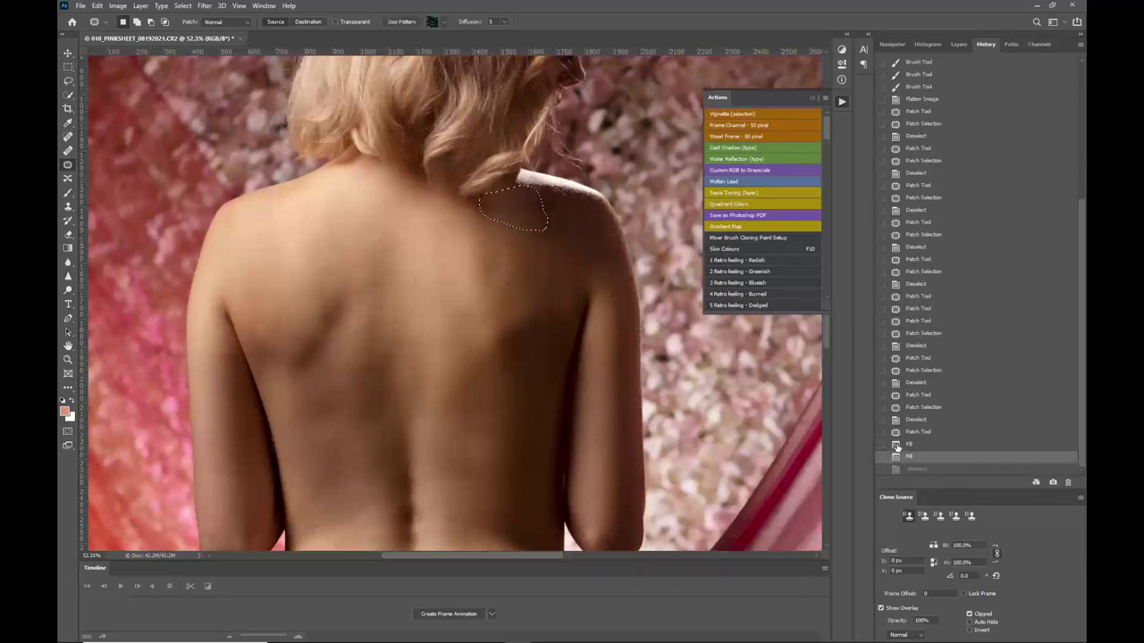
{"action": "left_click", "coordinate": [897, 444]}
{"action": "left_click", "coordinate": [896, 433]}
{"action": "left_click", "coordinate": [895, 420]}
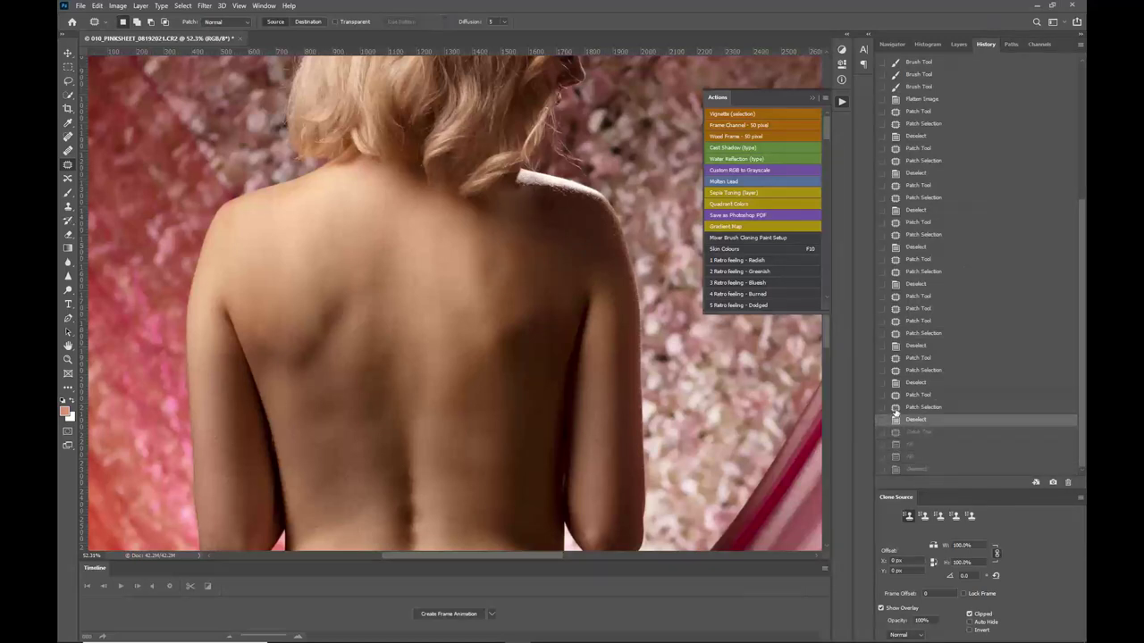
{"action": "left_click", "coordinate": [896, 407]}
{"action": "left_click", "coordinate": [896, 394]}
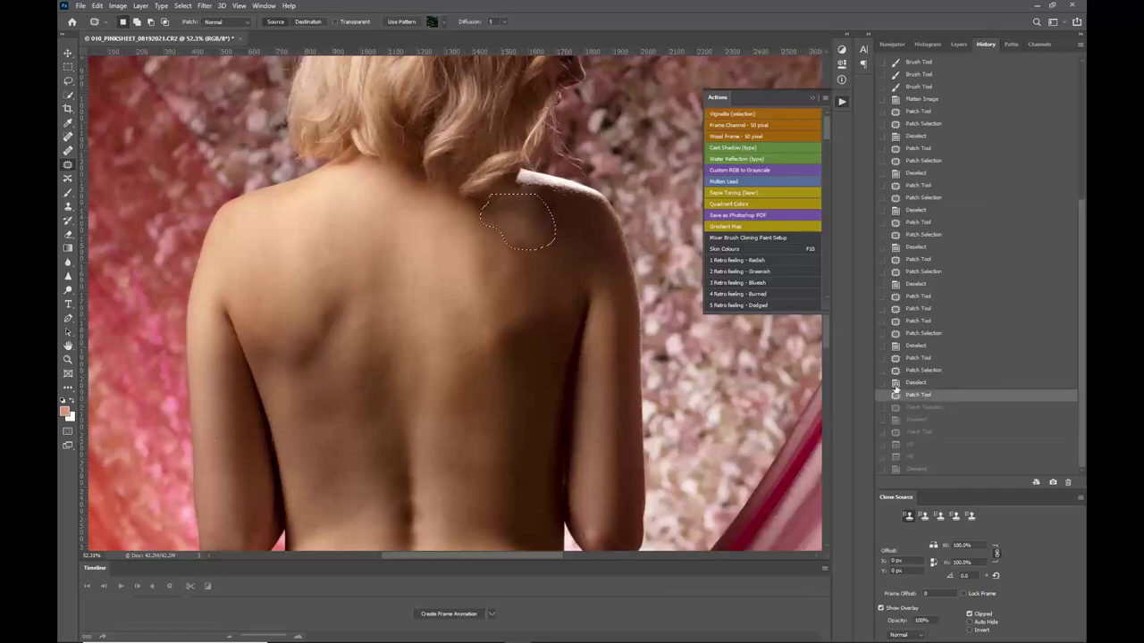
{"action": "left_click", "coordinate": [896, 382]}
{"action": "left_click", "coordinate": [897, 370]}
{"action": "left_click", "coordinate": [897, 358]}
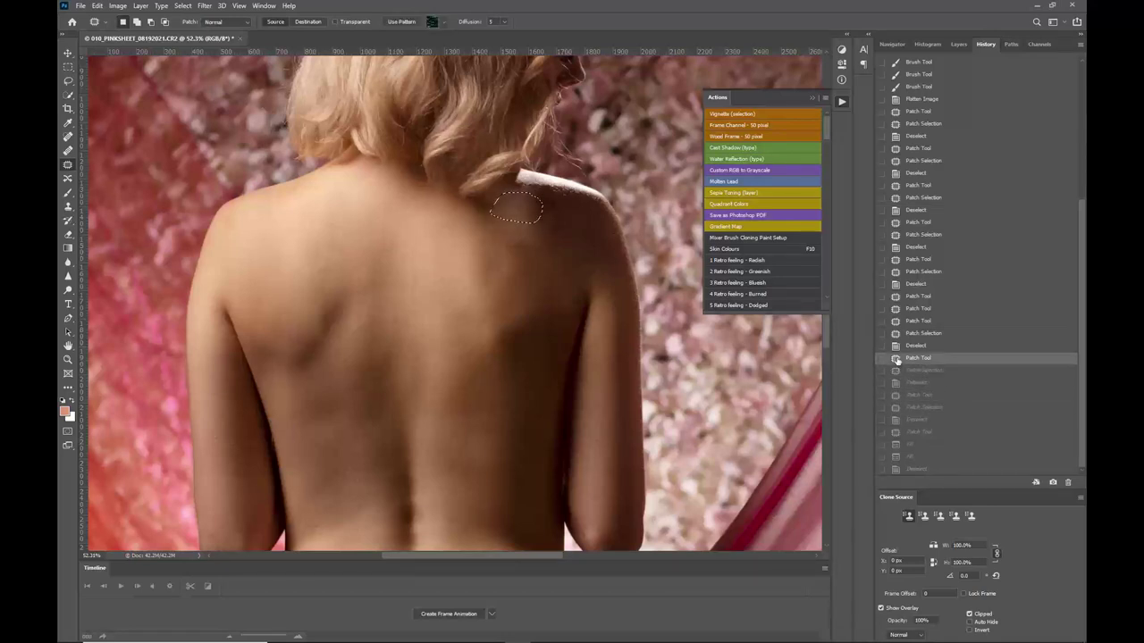
{"action": "left_click", "coordinate": [896, 346]}
{"action": "left_click", "coordinate": [897, 333]}
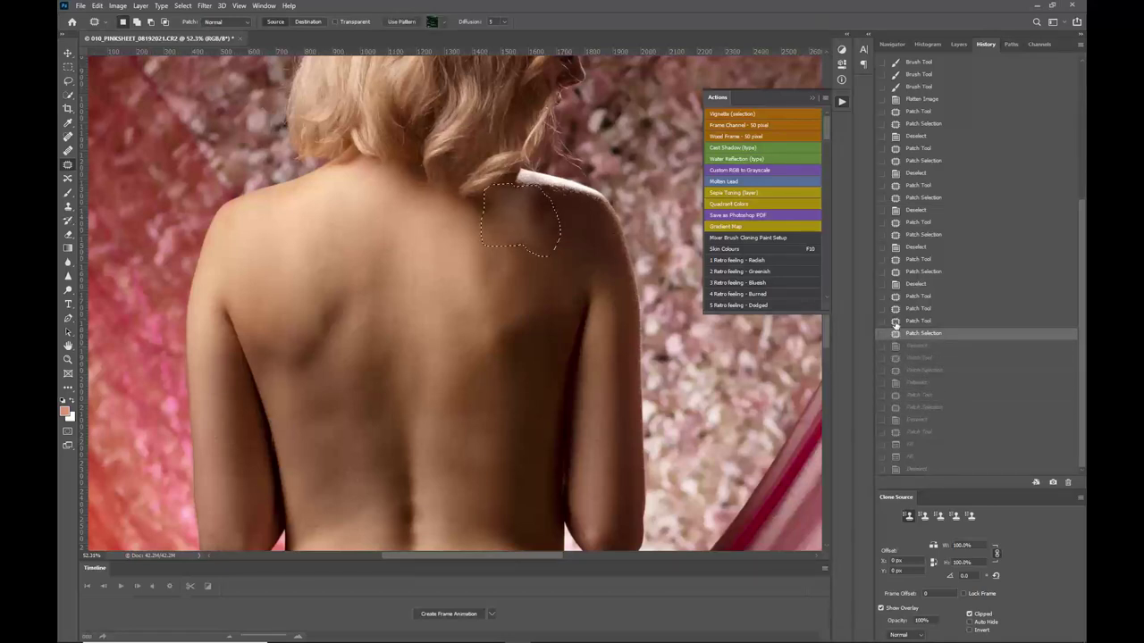
{"action": "left_click", "coordinate": [896, 322]}
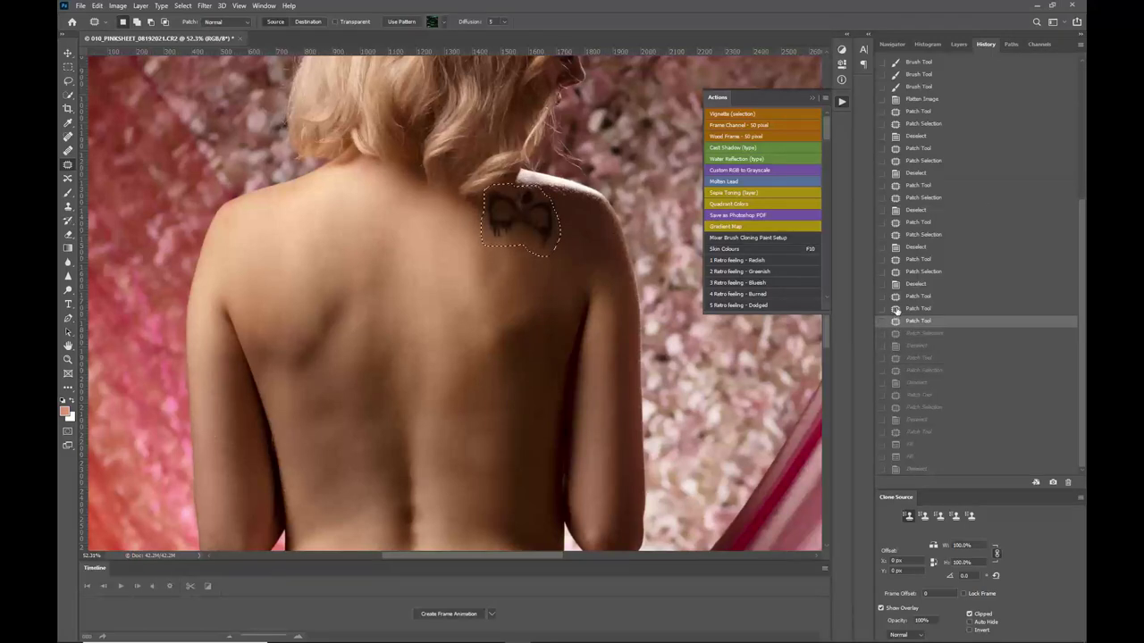
{"action": "left_click", "coordinate": [896, 309]}
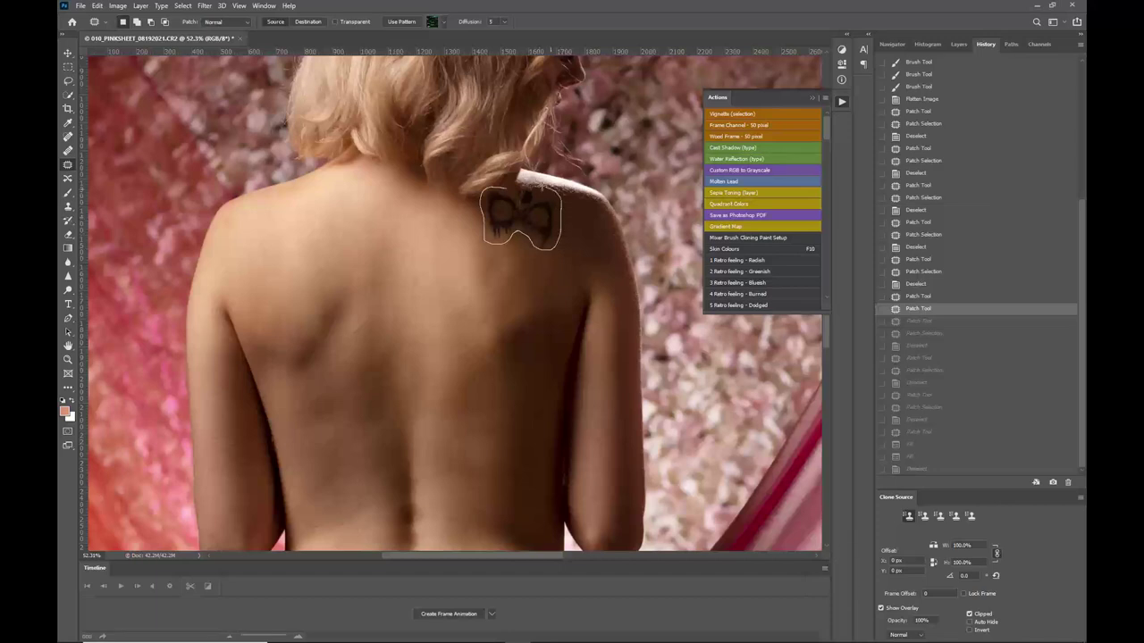
Outline the whole bow tattoo and apply a Content-Aware fill at 100% opacity, then patch the filled area with skin below it.
{"action": "left_click_drag", "start_coordinate": [509, 184], "coordinate": [516, 182]}
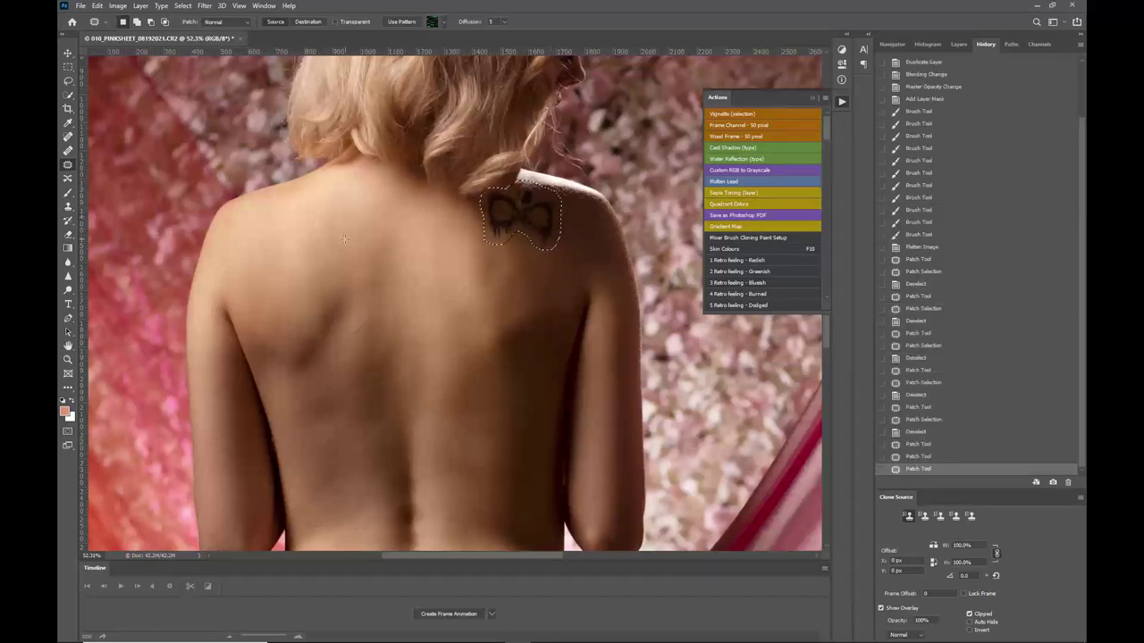
{"action": "key", "text": "shift+BackSpace"}
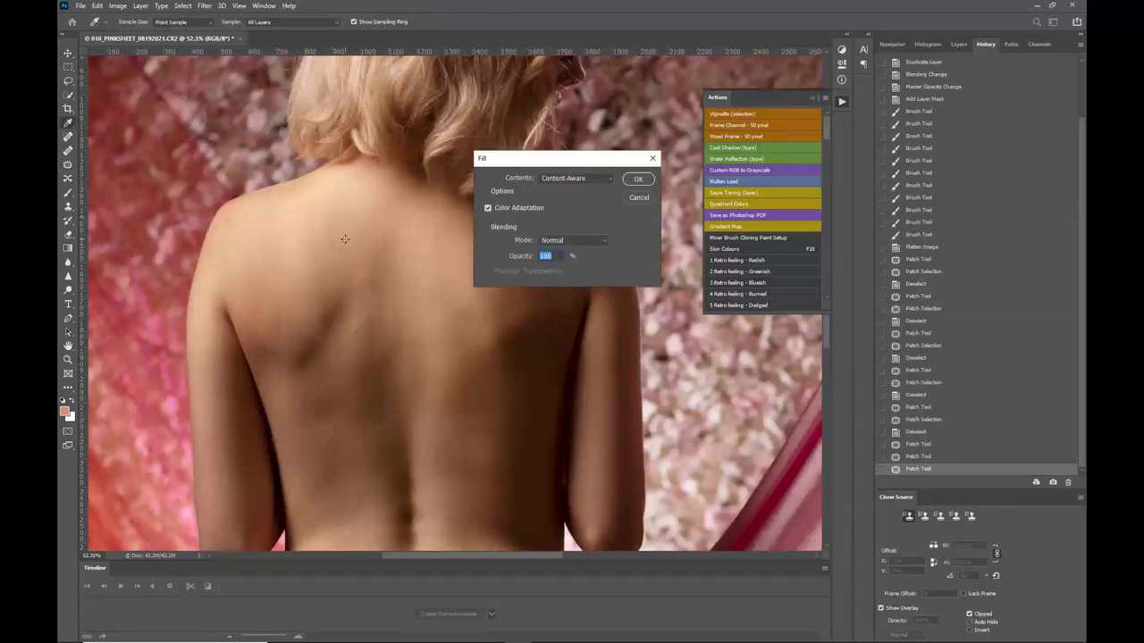
{"action": "key", "text": "Return"}
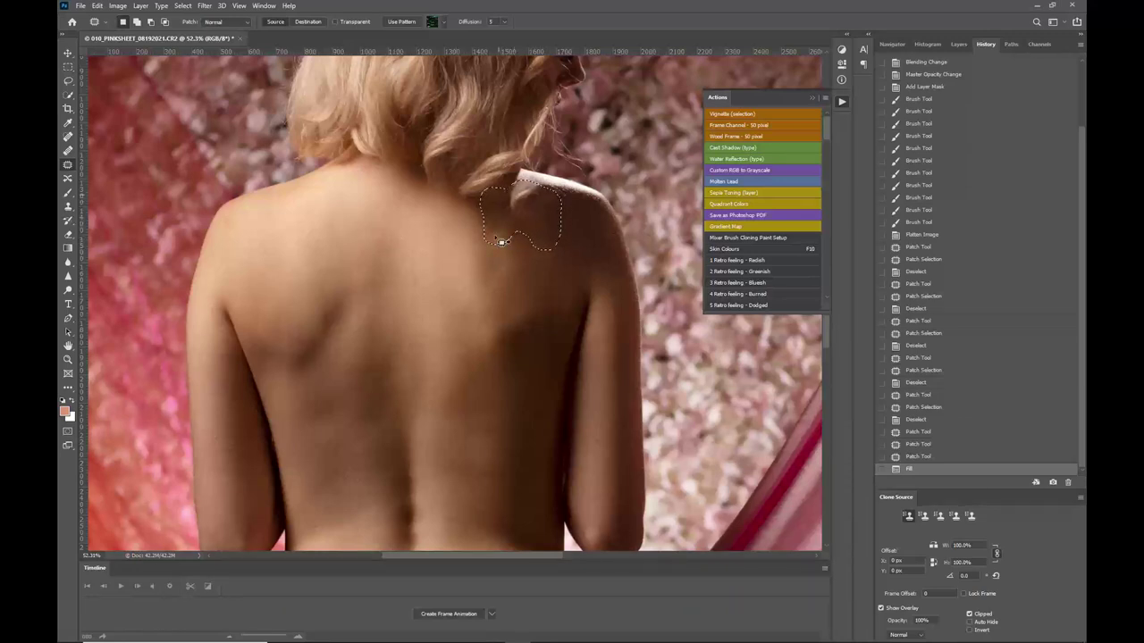
{"action": "left_click_drag", "start_coordinate": [528, 218], "coordinate": [553, 254]}
{"action": "key", "text": "ctrl+d"}
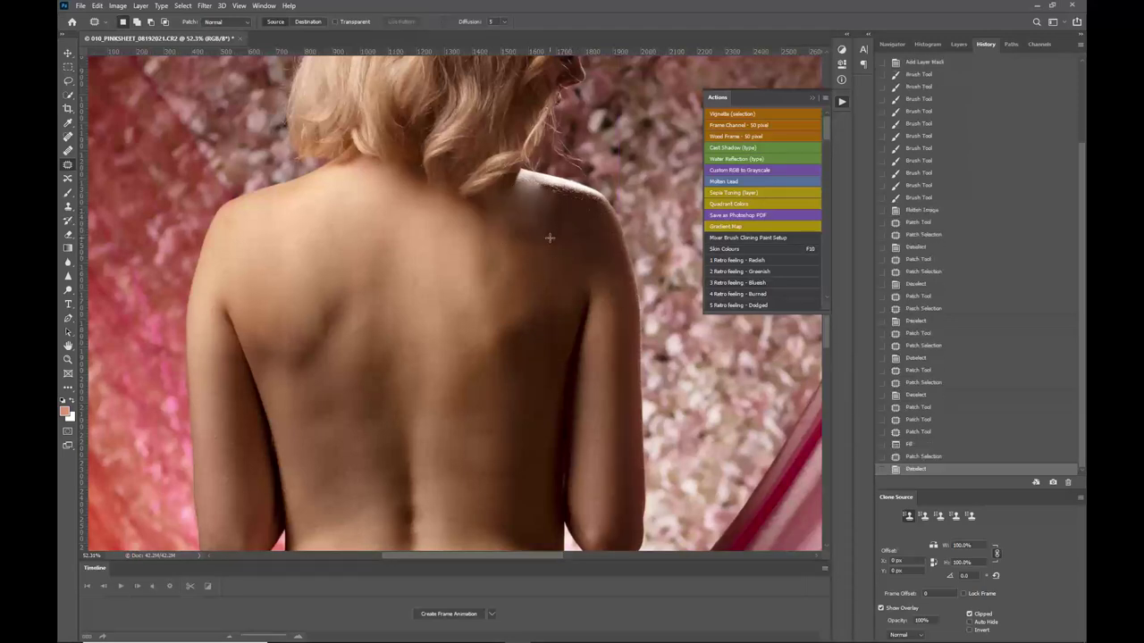
Undo the Content-Aware fill and patch over the bow tattoo on the right shoulder.
{"action": "scroll", "coordinate": [549, 237], "scroll_direction": "up", "scroll_amount": 5}
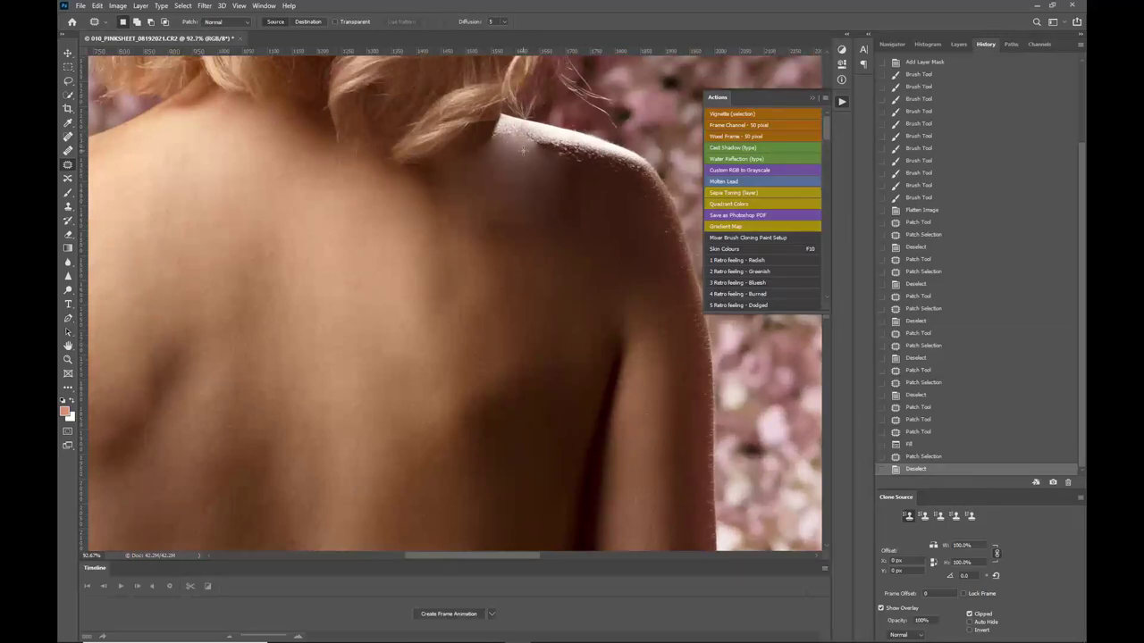
{"action": "key", "text": "ctrl+z"}
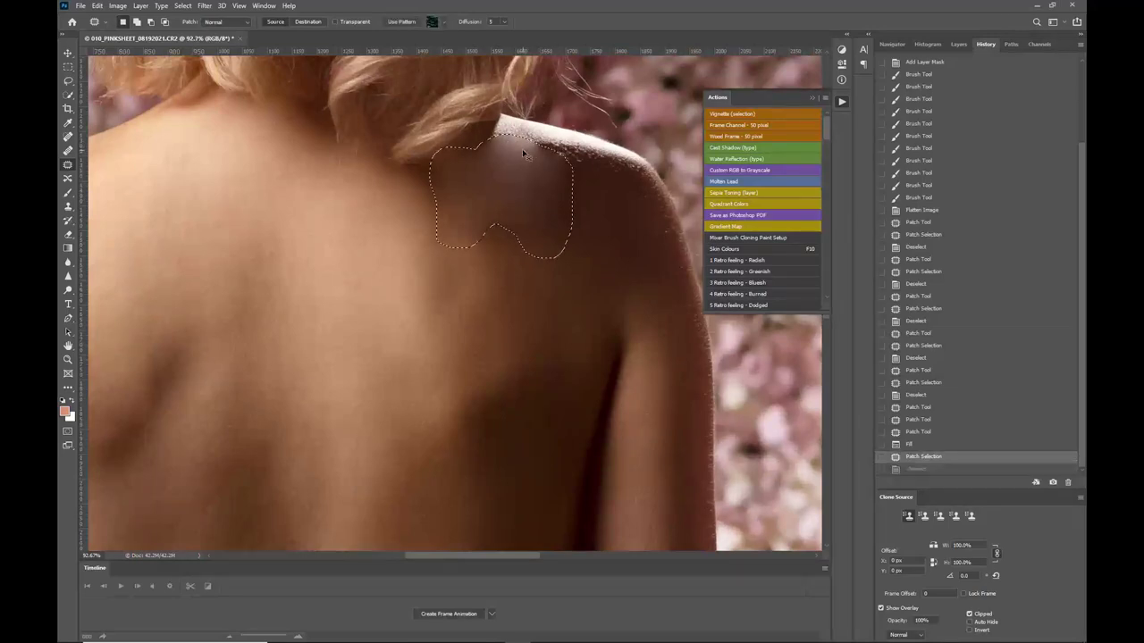
{"action": "key", "text": "ctrl+z"}
{"action": "key", "text": "ctrl+z"}
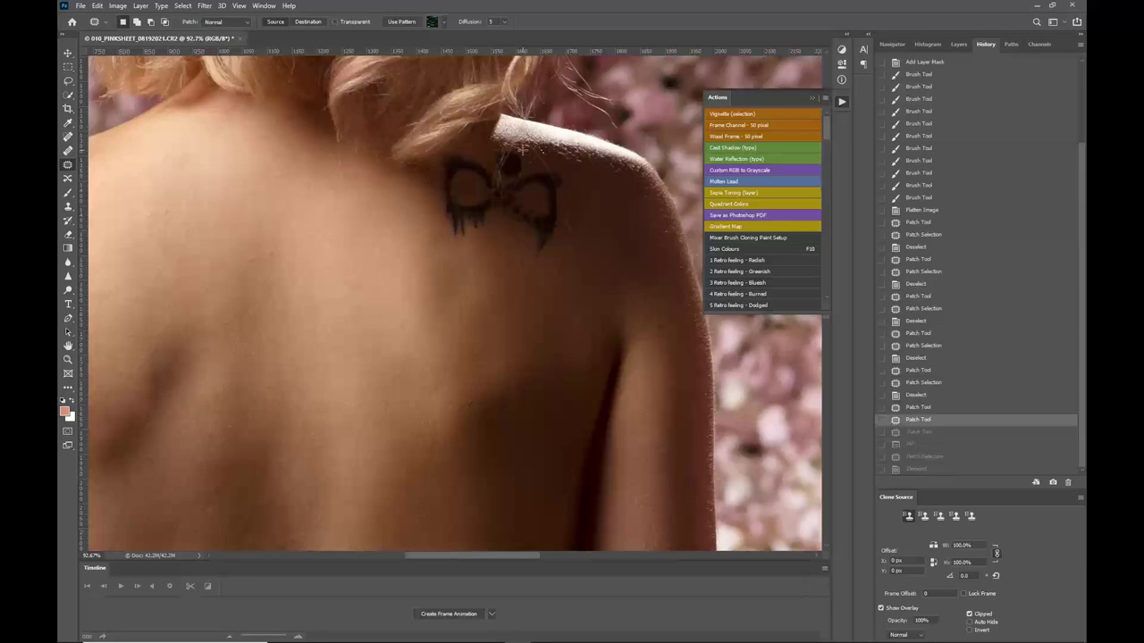
Patch the bow tattoo piece by piece with adjacent skin: the loop nearest the spine, the upper knot, and the outer loop.
{"action": "mouse_move", "coordinate": [477, 155]}
{"action": "left_mouse_down"}
{"action": "mouse_move", "coordinate": [439, 158]}
{"action": "mouse_move", "coordinate": [433, 232]}
{"action": "mouse_move", "coordinate": [443, 243]}
{"action": "mouse_move", "coordinate": [472, 240]}
{"action": "mouse_move", "coordinate": [494, 217]}
{"action": "mouse_move", "coordinate": [474, 154]}
{"action": "left_mouse_up"}
{"action": "mouse_move", "coordinate": [466, 199]}
{"action": "left_mouse_down"}
{"action": "mouse_move", "coordinate": [422, 201]}
{"action": "mouse_move", "coordinate": [416, 212]}
{"action": "left_mouse_up"}
{"action": "key", "text": "ctrl+d"}
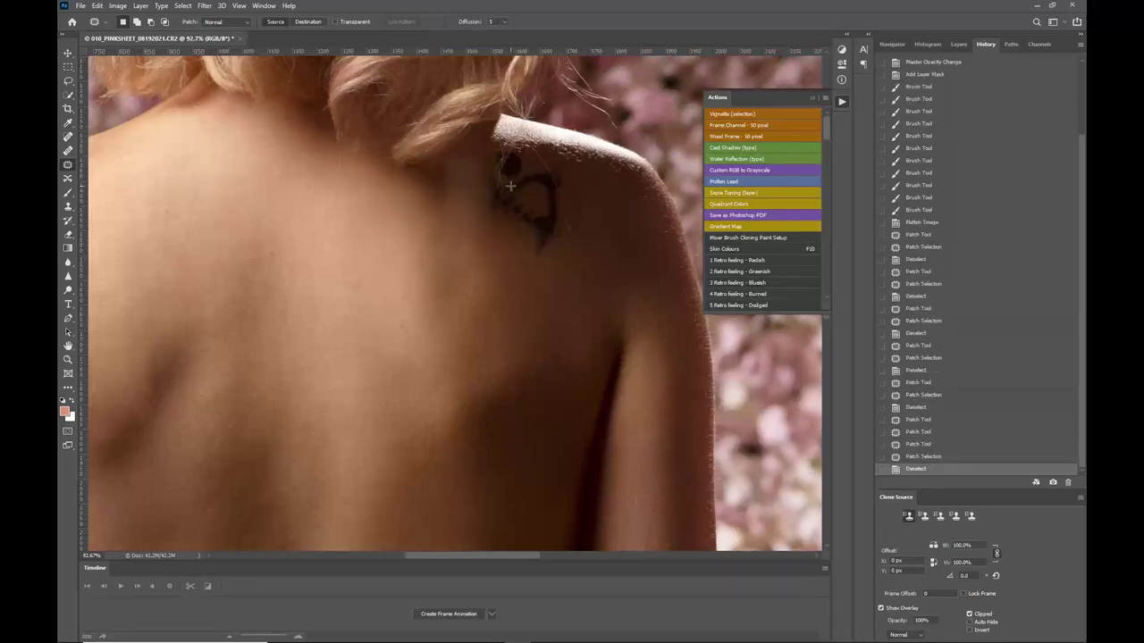
{"action": "mouse_move", "coordinate": [504, 148]}
{"action": "left_mouse_down"}
{"action": "mouse_move", "coordinate": [494, 171]}
{"action": "mouse_move", "coordinate": [516, 154]}
{"action": "mouse_move", "coordinate": [504, 149]}
{"action": "left_mouse_up"}
{"action": "left_click_drag", "start_coordinate": [511, 167], "coordinate": [610, 179]}
{"action": "key", "text": "ctrl+d"}
{"action": "mouse_move", "coordinate": [536, 166]}
{"action": "left_mouse_down"}
{"action": "mouse_move", "coordinate": [504, 179]}
{"action": "mouse_move", "coordinate": [493, 206]}
{"action": "mouse_move", "coordinate": [528, 257]}
{"action": "mouse_move", "coordinate": [549, 261]}
{"action": "mouse_move", "coordinate": [567, 228]}
{"action": "mouse_move", "coordinate": [540, 166]}
{"action": "left_mouse_up"}
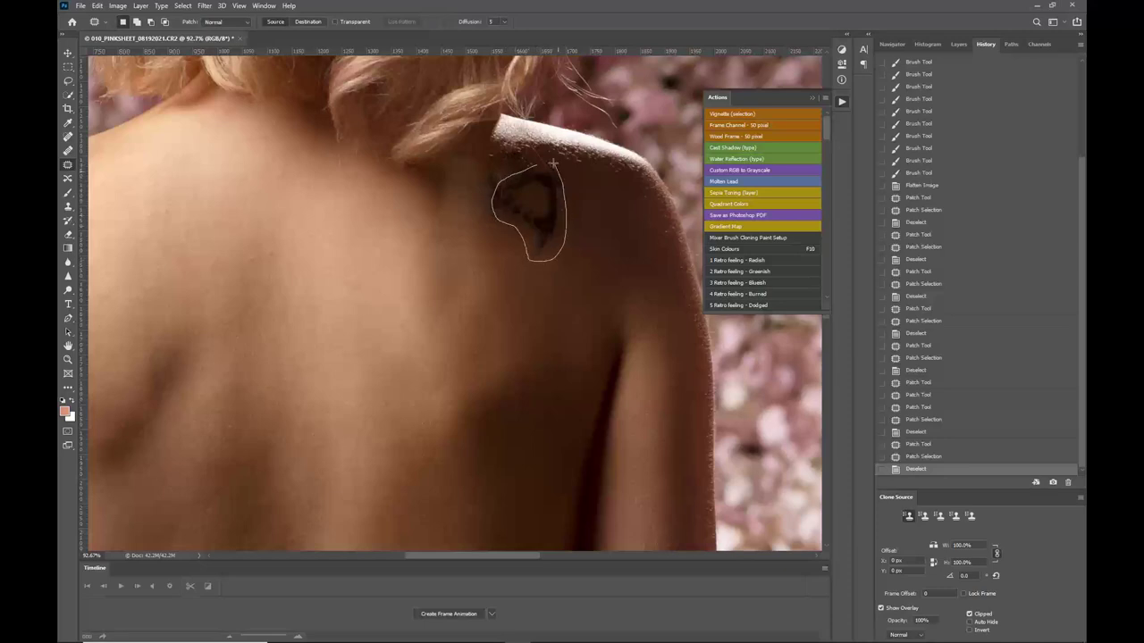
{"action": "left_click_drag", "start_coordinate": [545, 228], "coordinate": [610, 255]}
{"action": "key", "text": "ctrl+d"}
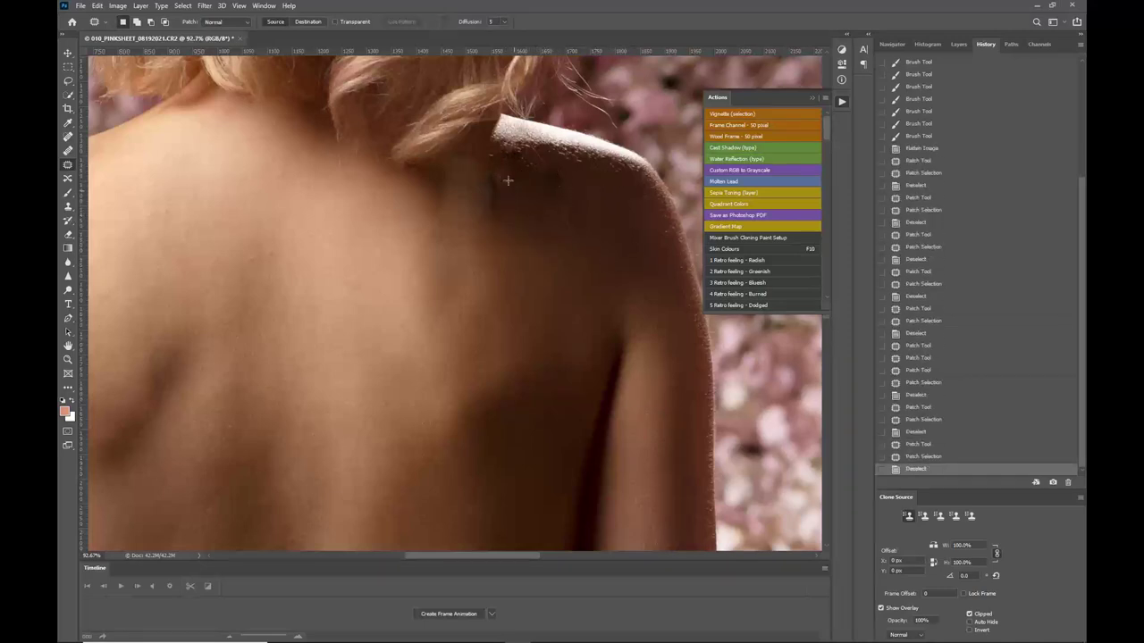
Patch the remaining dark marks where the bow tattoo was with skin from the outer shoulder, clearing the selection each time.
{"action": "mouse_move", "coordinate": [504, 167]}
{"action": "left_mouse_down"}
{"action": "mouse_move", "coordinate": [472, 194]}
{"action": "mouse_move", "coordinate": [504, 211]}
{"action": "mouse_move", "coordinate": [496, 153]}
{"action": "mouse_move", "coordinate": [570, 201]}
{"action": "mouse_move", "coordinate": [603, 203]}
{"action": "mouse_move", "coordinate": [565, 234]}
{"action": "mouse_move", "coordinate": [584, 231]}
{"action": "mouse_move", "coordinate": [575, 207]}
{"action": "mouse_move", "coordinate": [607, 218]}
{"action": "left_mouse_up"}
{"action": "key", "text": "ctrl+d"}
{"action": "mouse_move", "coordinate": [525, 152]}
{"action": "left_mouse_down"}
{"action": "mouse_move", "coordinate": [527, 183]}
{"action": "mouse_move", "coordinate": [575, 188]}
{"action": "mouse_move", "coordinate": [539, 155]}
{"action": "mouse_move", "coordinate": [604, 197]}
{"action": "left_mouse_up"}
{"action": "key", "text": "ctrl+d"}
Inspect the retouched shoulders and the rest of the back for leftover marks and uneven skin.
{"action": "scroll", "coordinate": [529, 239], "scroll_direction": "down", "scroll_amount": 5}
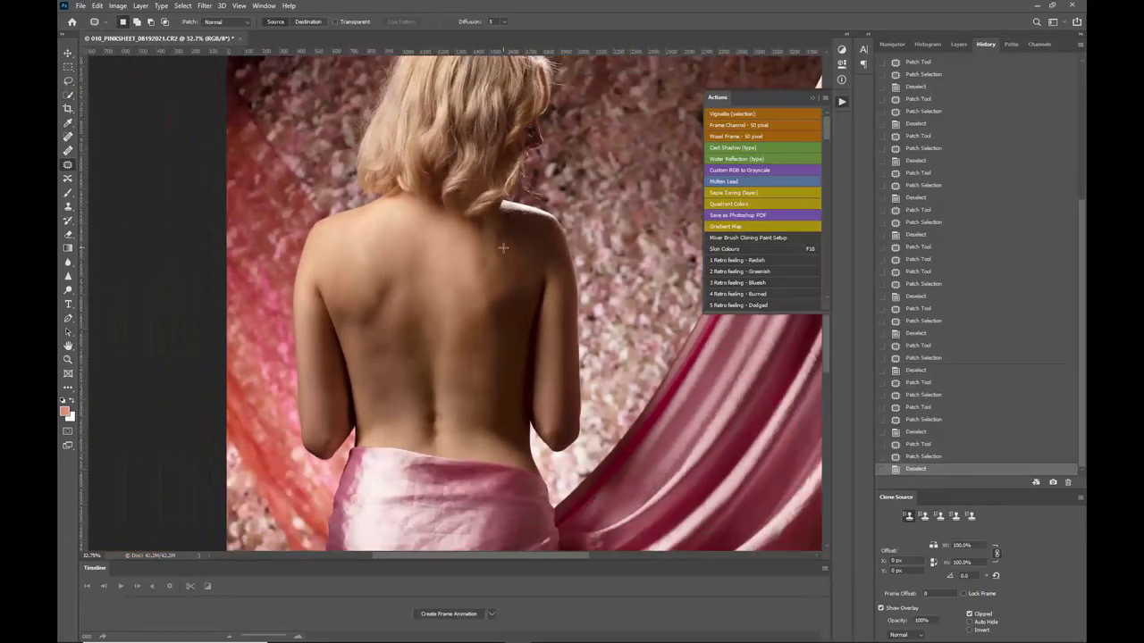
{"action": "scroll", "coordinate": [502, 251], "scroll_direction": "down", "scroll_amount": 1}
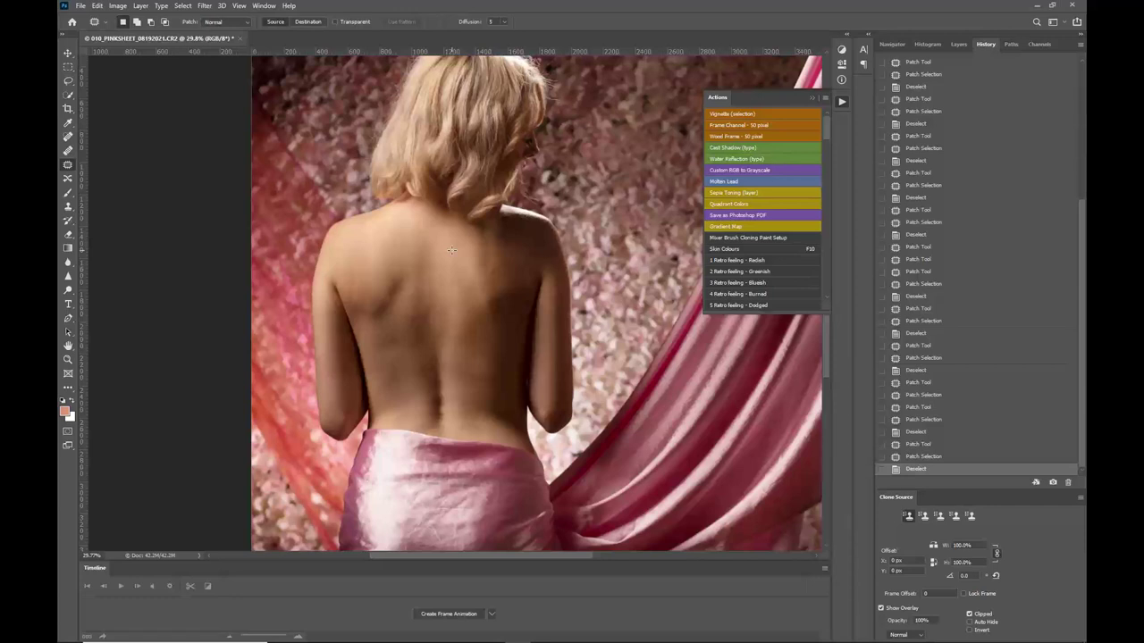
{"action": "scroll", "coordinate": [461, 375], "scroll_direction": "up", "scroll_amount": 5}
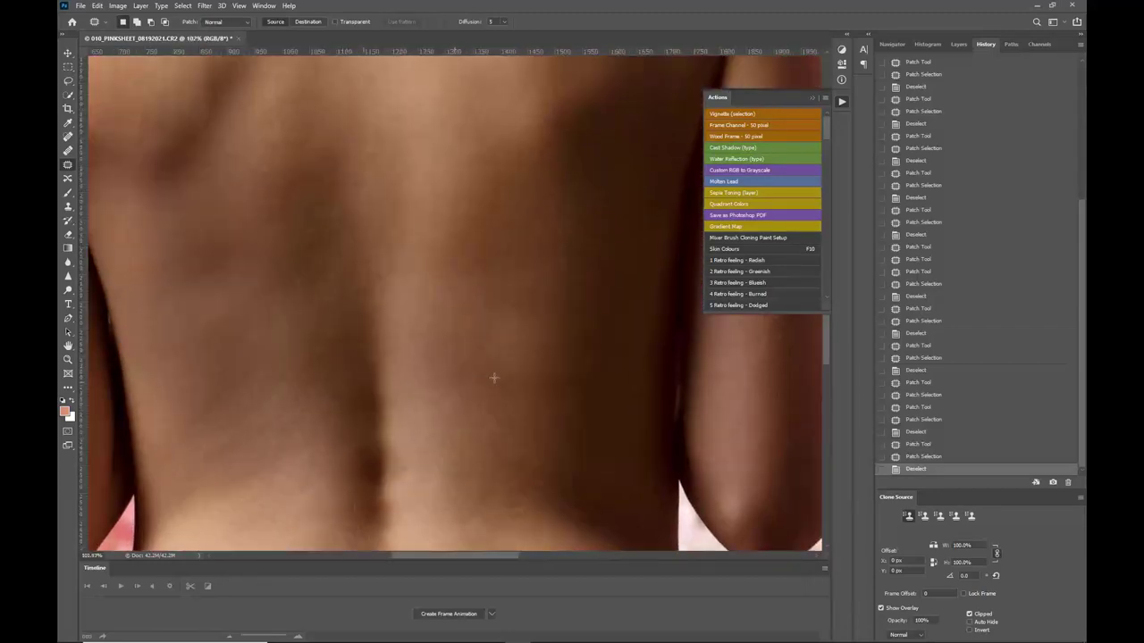
{"action": "scroll", "coordinate": [529, 365], "scroll_direction": "down", "scroll_amount": 2}
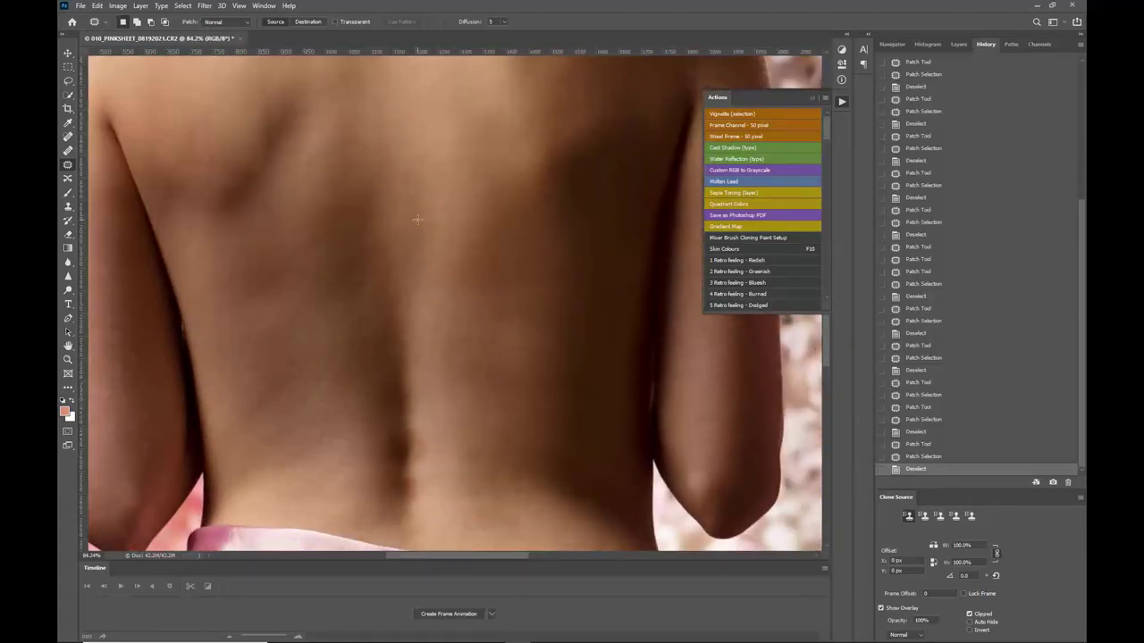
{"action": "scroll", "coordinate": [417, 220], "scroll_direction": "down", "scroll_amount": 1}
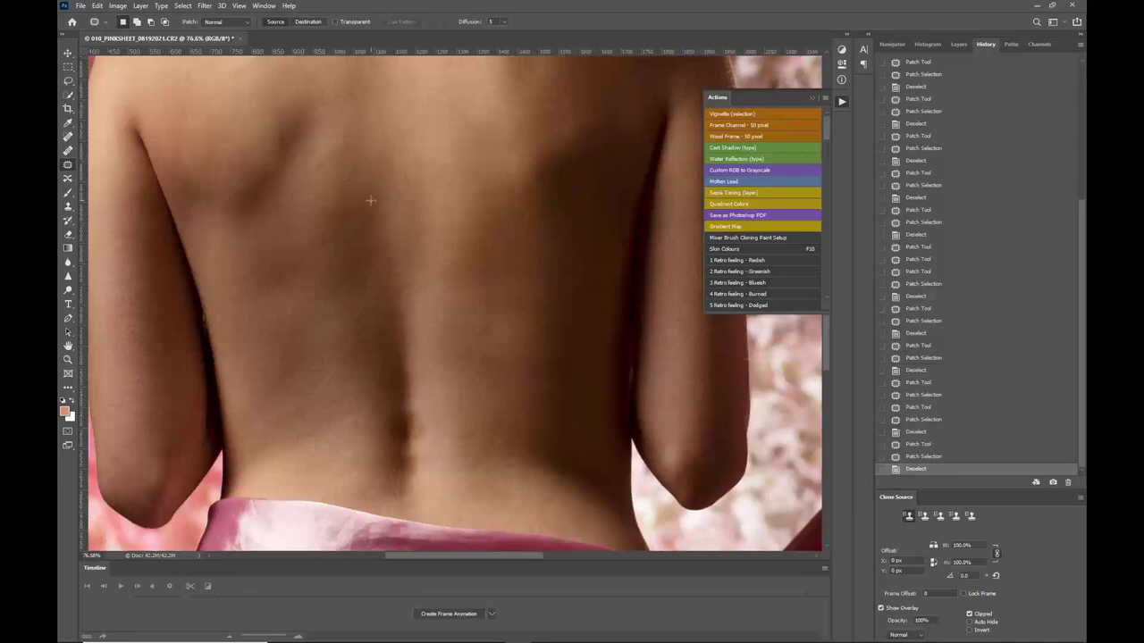
{"action": "scroll", "coordinate": [371, 208], "scroll_direction": "down", "scroll_amount": 3}
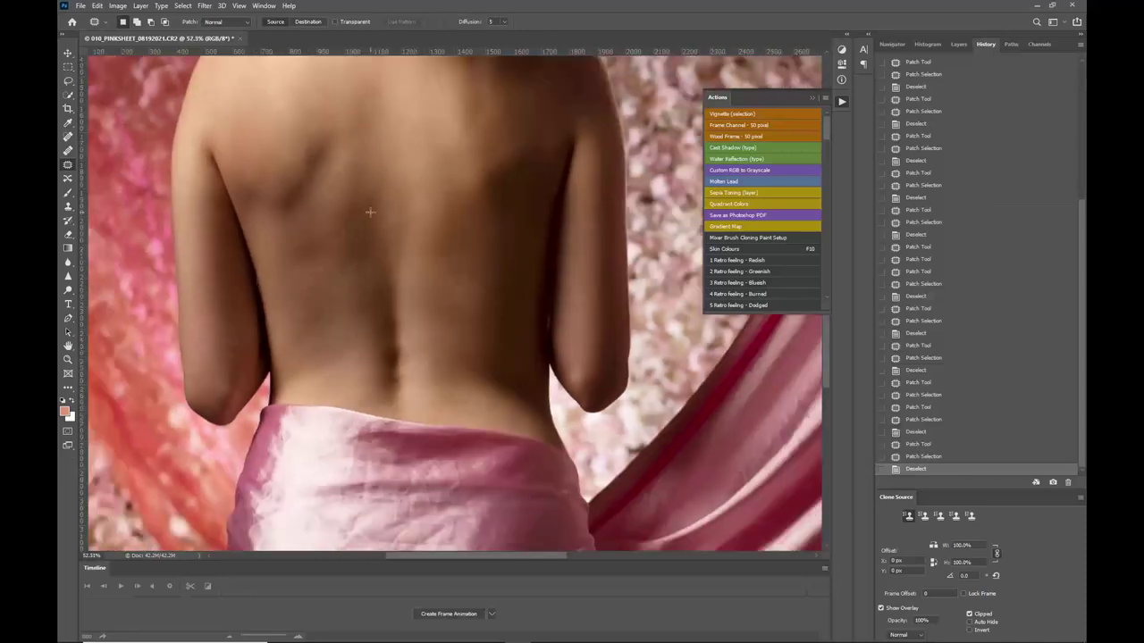
Display the layers and duplicate the retouched Background layer.
{"action": "left_click", "coordinate": [955, 45]}
{"action": "scroll", "coordinate": [435, 197], "scroll_direction": "up", "scroll_amount": 2}
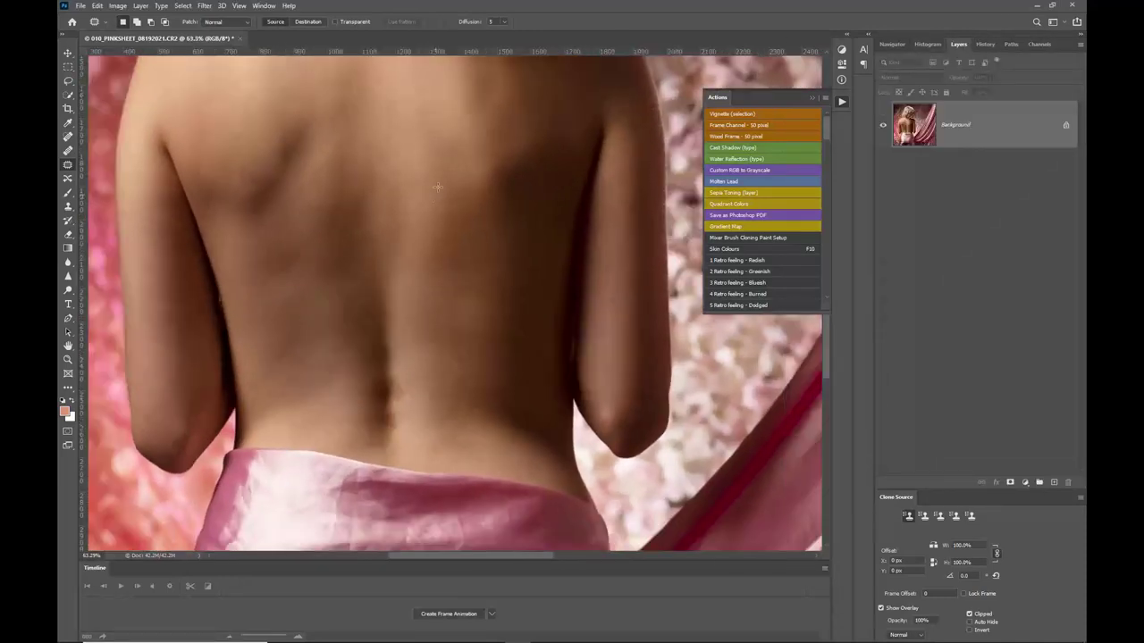
{"action": "left_click_drag", "start_coordinate": [428, 169], "coordinate": [445, 296]}
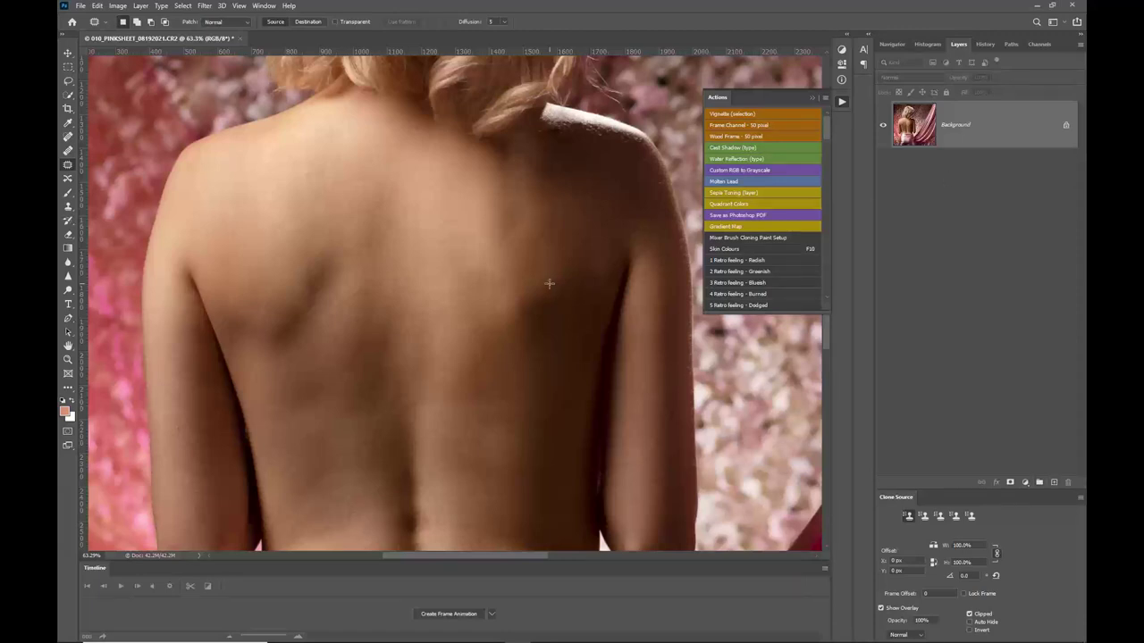
{"action": "key", "text": "ctrl+j"}
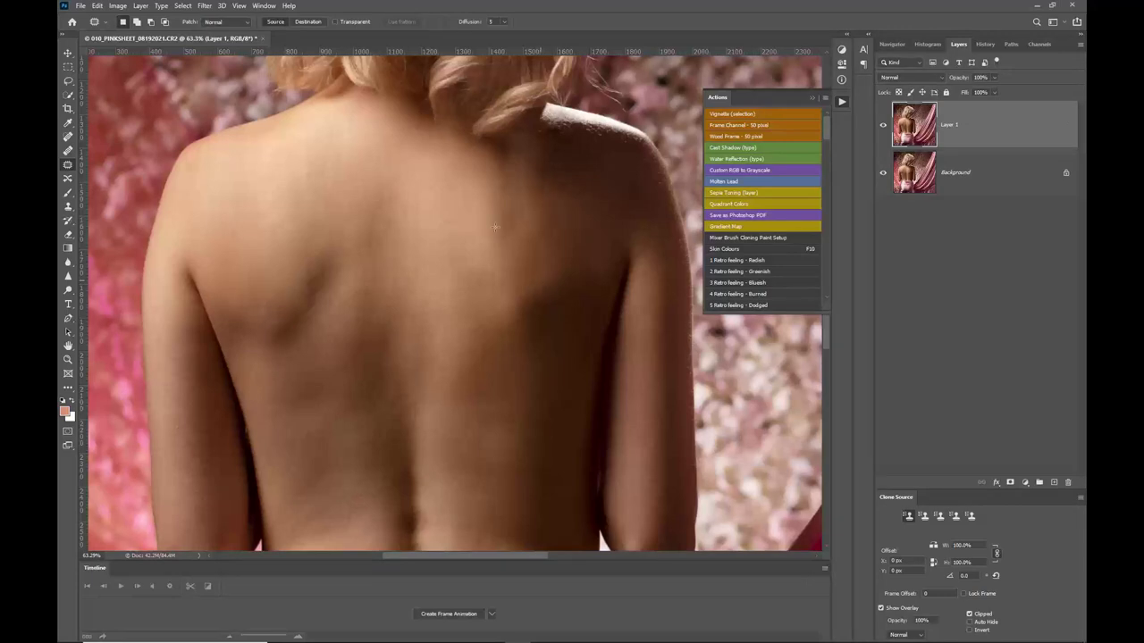
Apply a Gaussian Blur with a radius of about 12.5 pixels to the duplicate layer.
{"action": "left_click", "coordinate": [205, 7]}
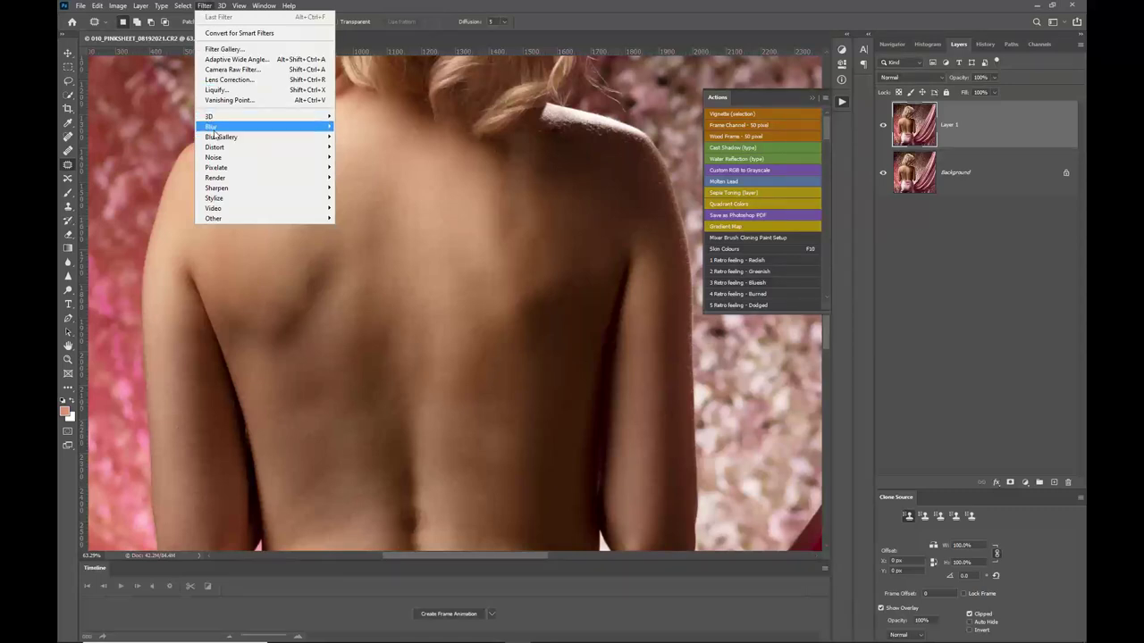
{"action": "mouse_move", "coordinate": [214, 131]}
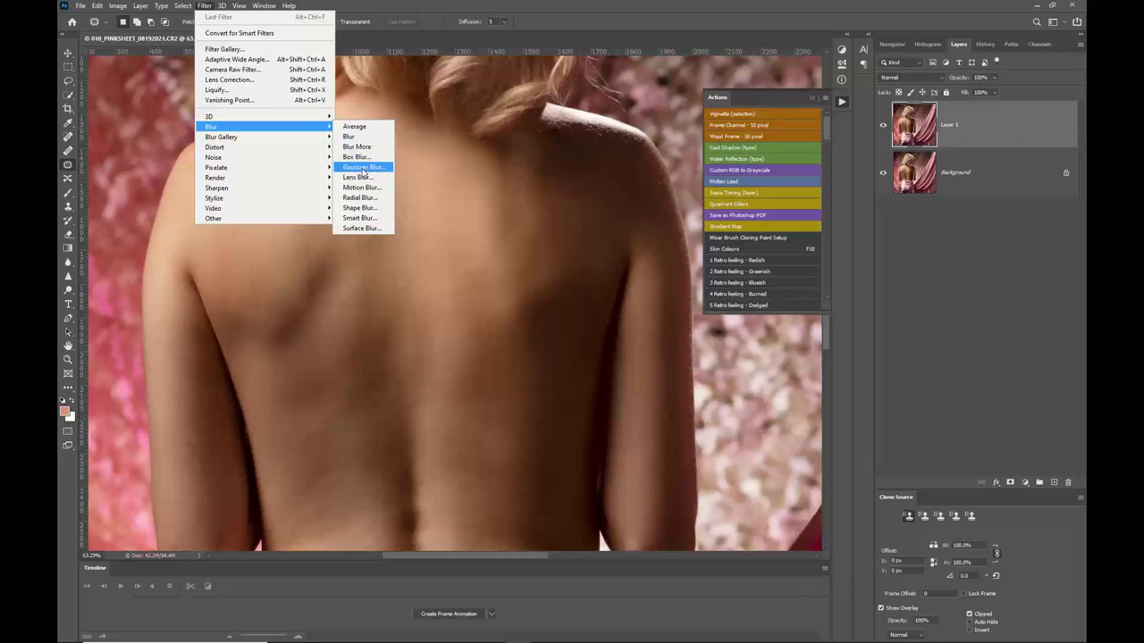
{"action": "left_click", "coordinate": [359, 168]}
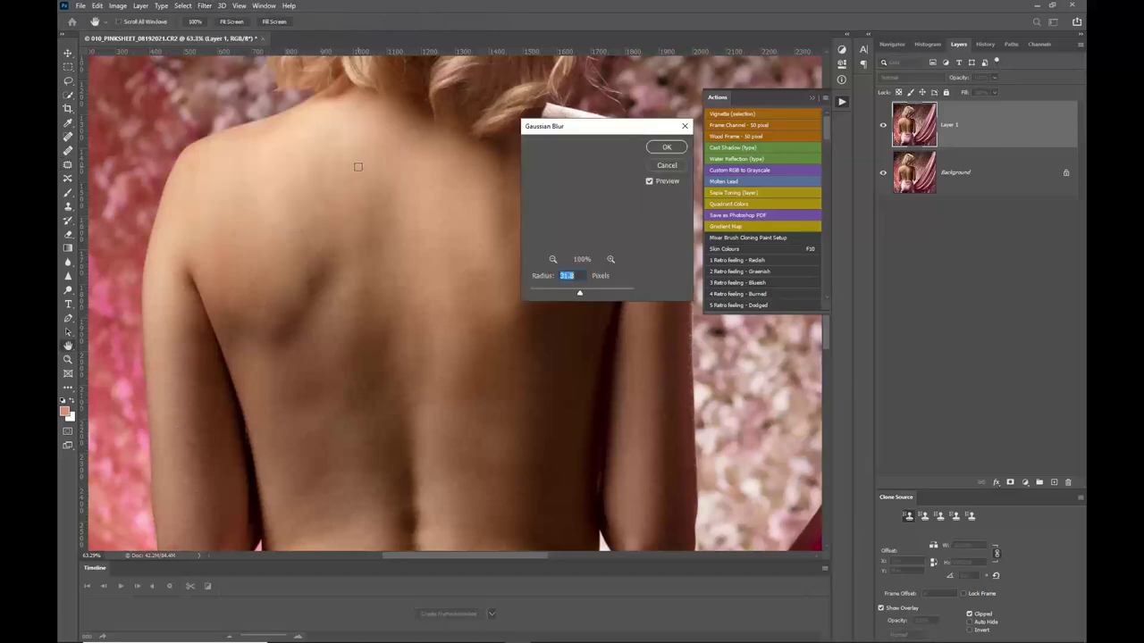
{"action": "left_click", "coordinate": [553, 291]}
{"action": "left_click_drag", "start_coordinate": [553, 292], "coordinate": [545, 292]}
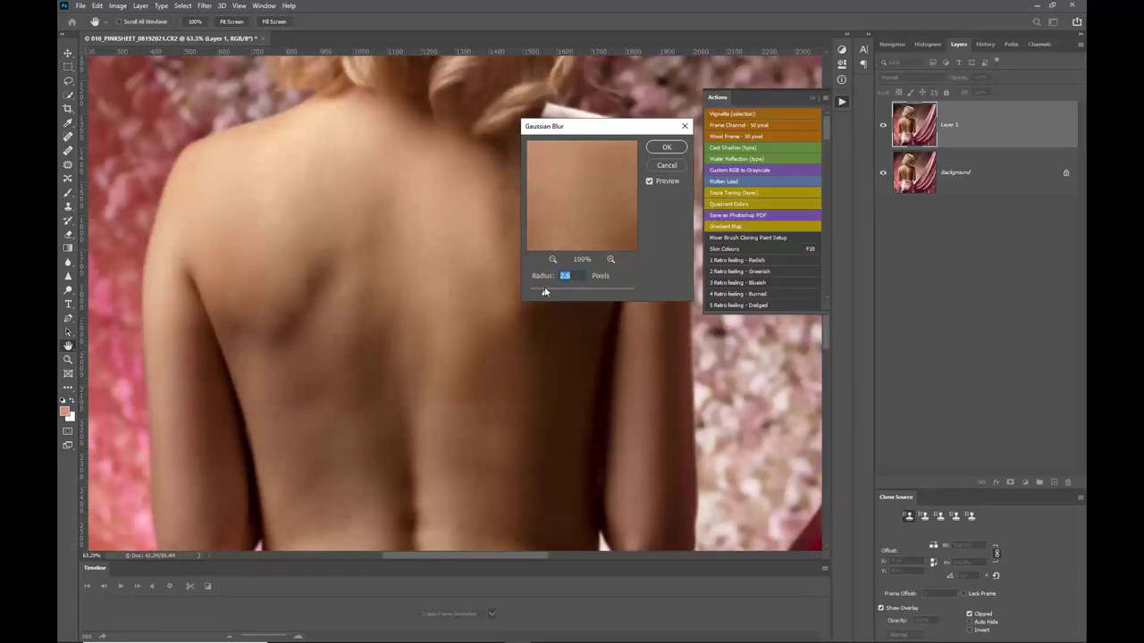
{"action": "left_click", "coordinate": [577, 197]}
{"action": "left_click_drag", "start_coordinate": [545, 294], "coordinate": [573, 295]}
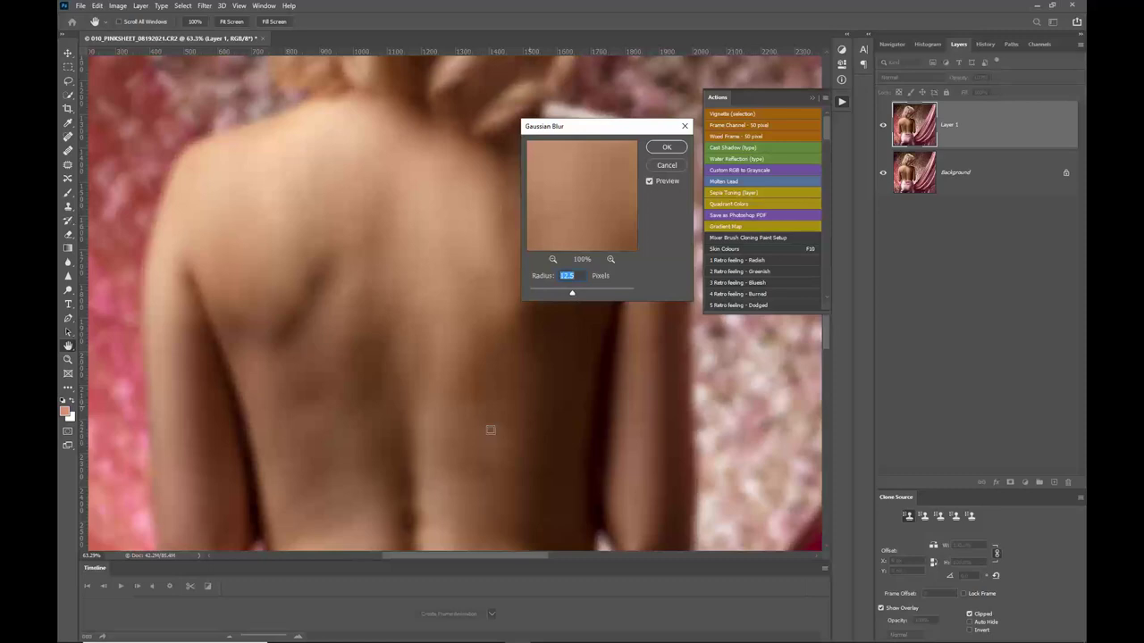
{"action": "left_click", "coordinate": [663, 150]}
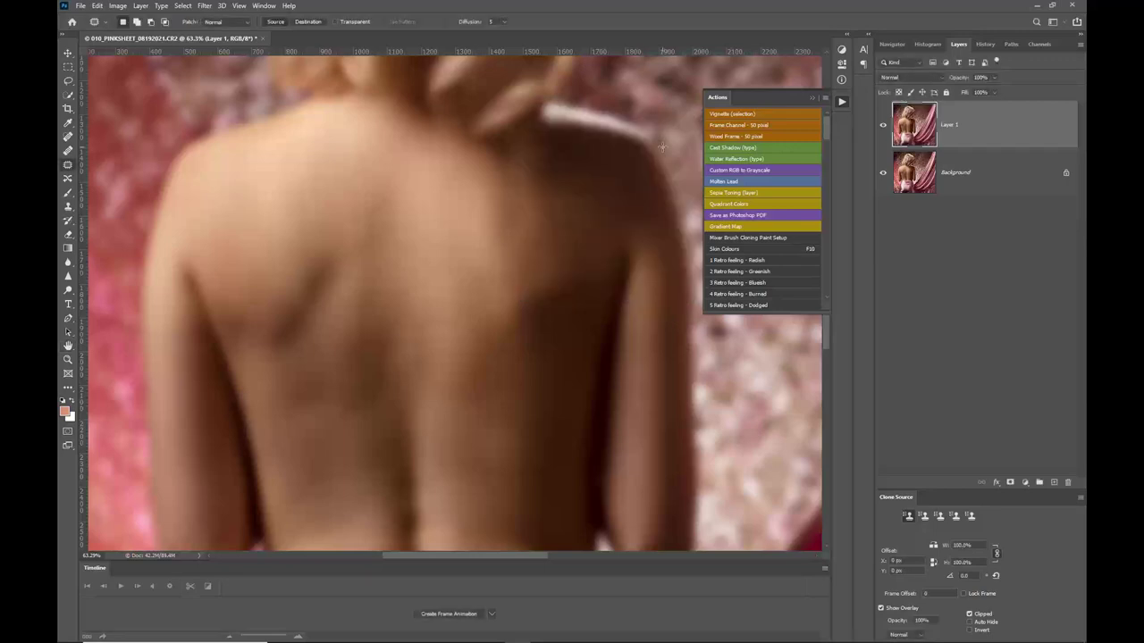
Add a black layer mask to the blurred layer to hide the blur, in place of a white mask.
{"action": "scroll", "coordinate": [621, 246], "scroll_direction": "down", "scroll_amount": 2}
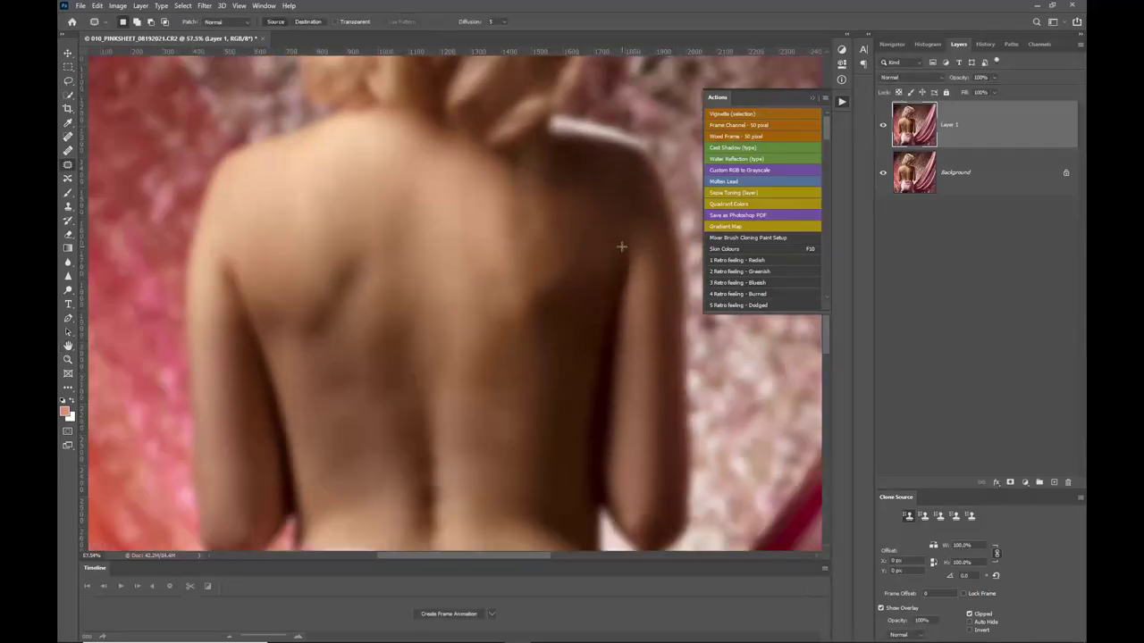
{"action": "scroll", "coordinate": [621, 246], "scroll_direction": "down", "scroll_amount": 3}
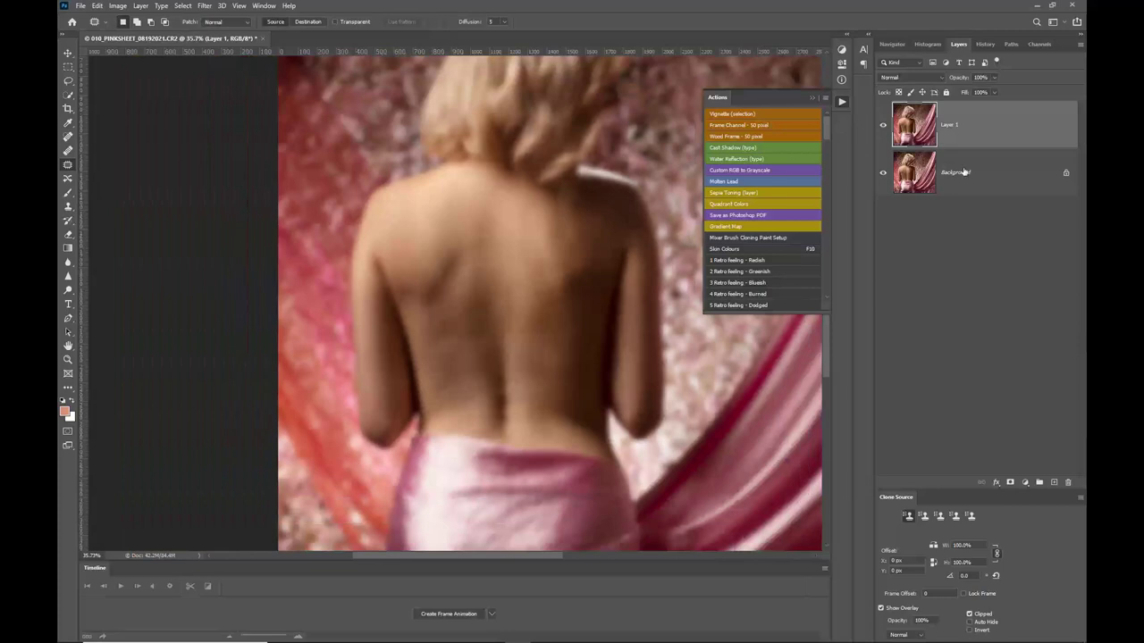
{"action": "scroll", "coordinate": [509, 238], "scroll_direction": "up", "scroll_amount": 2}
{"action": "scroll", "coordinate": [510, 238], "scroll_direction": "up", "scroll_amount": 2}
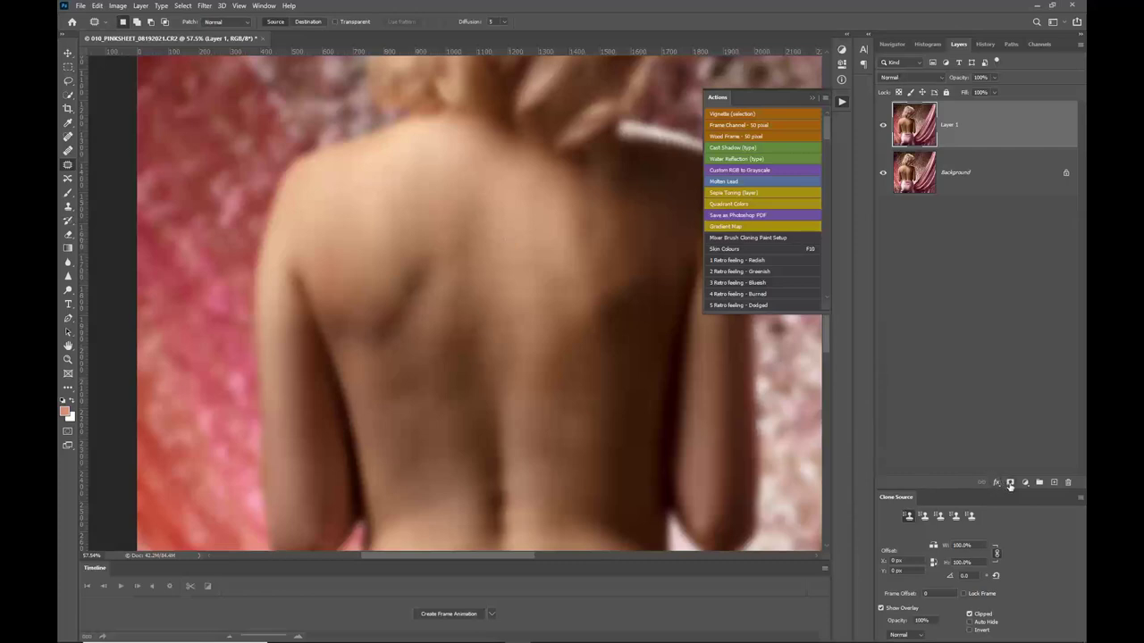
{"action": "left_click", "coordinate": [1009, 483]}
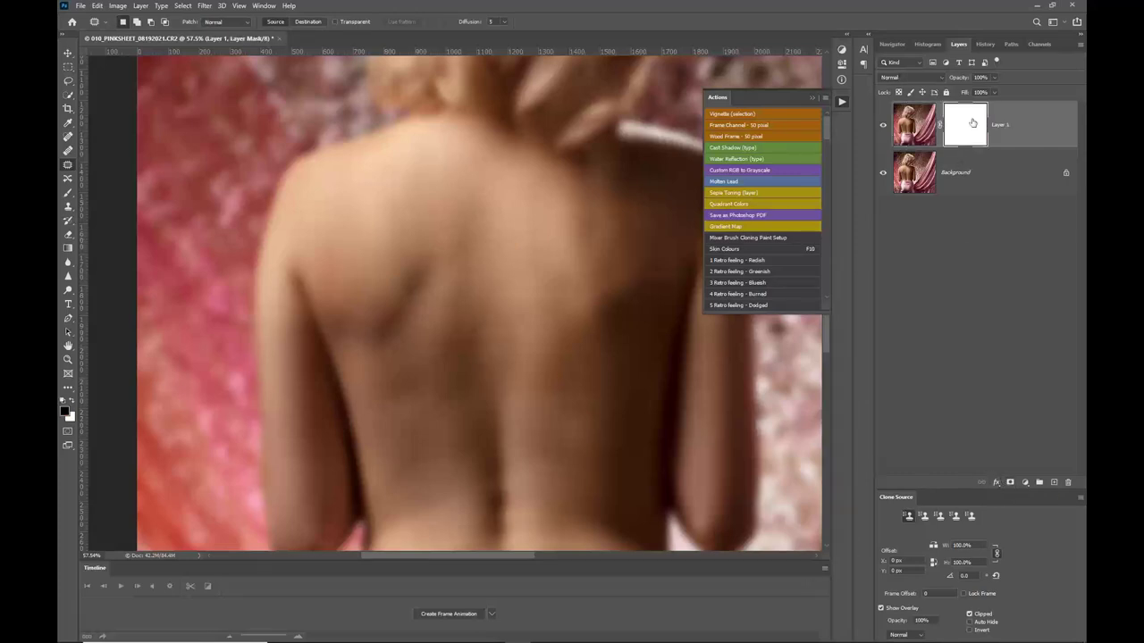
{"action": "key", "text": "ctrl+z"}
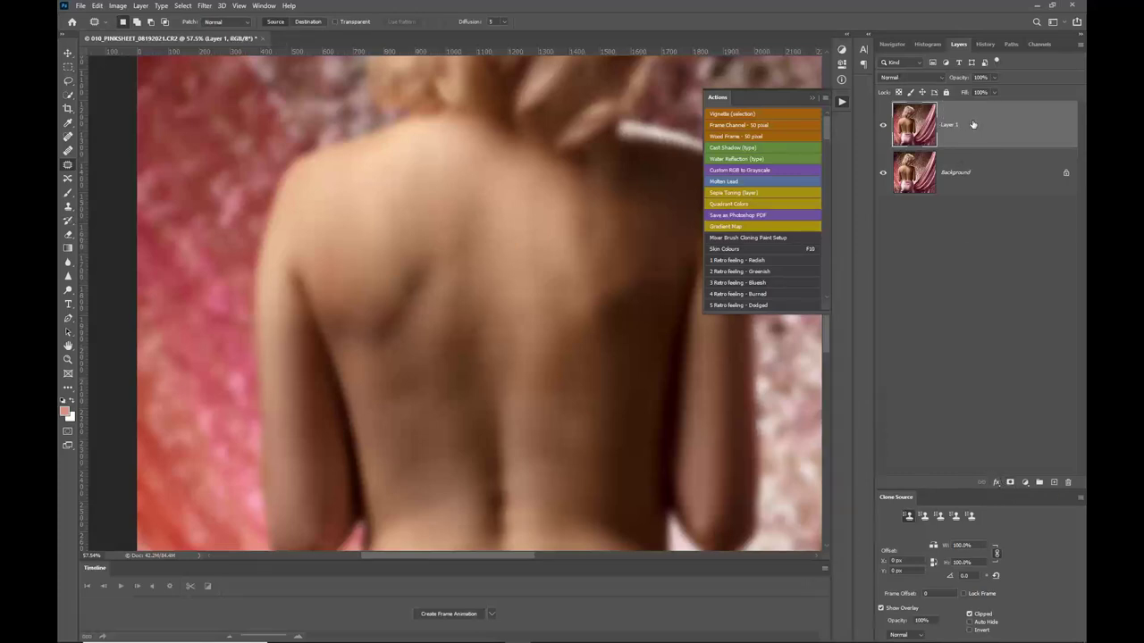
{"action": "left_click", "coordinate": [1010, 482], "text": "alt"}
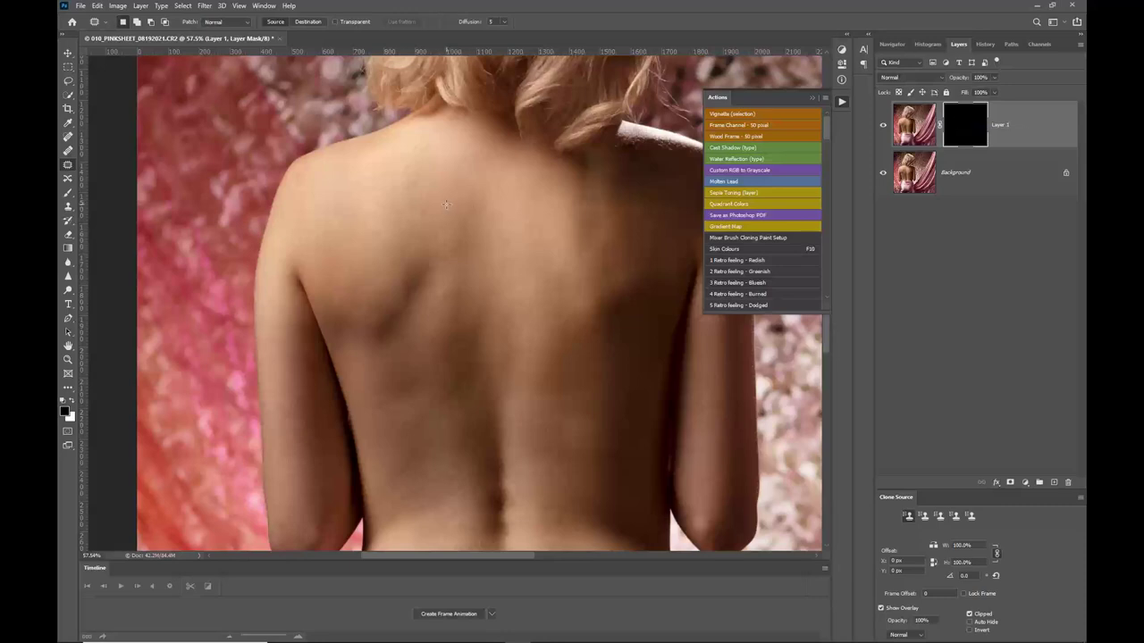
Set the foreground colour to black with the layer mask active.
{"action": "left_click", "coordinate": [73, 405]}
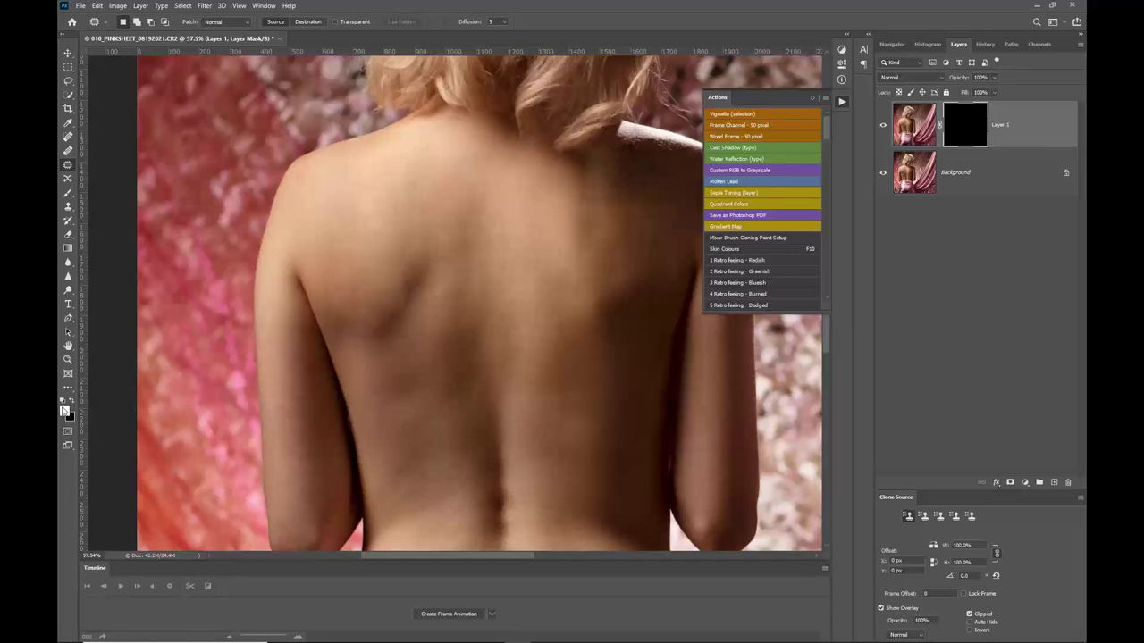
{"action": "left_click", "coordinate": [65, 411]}
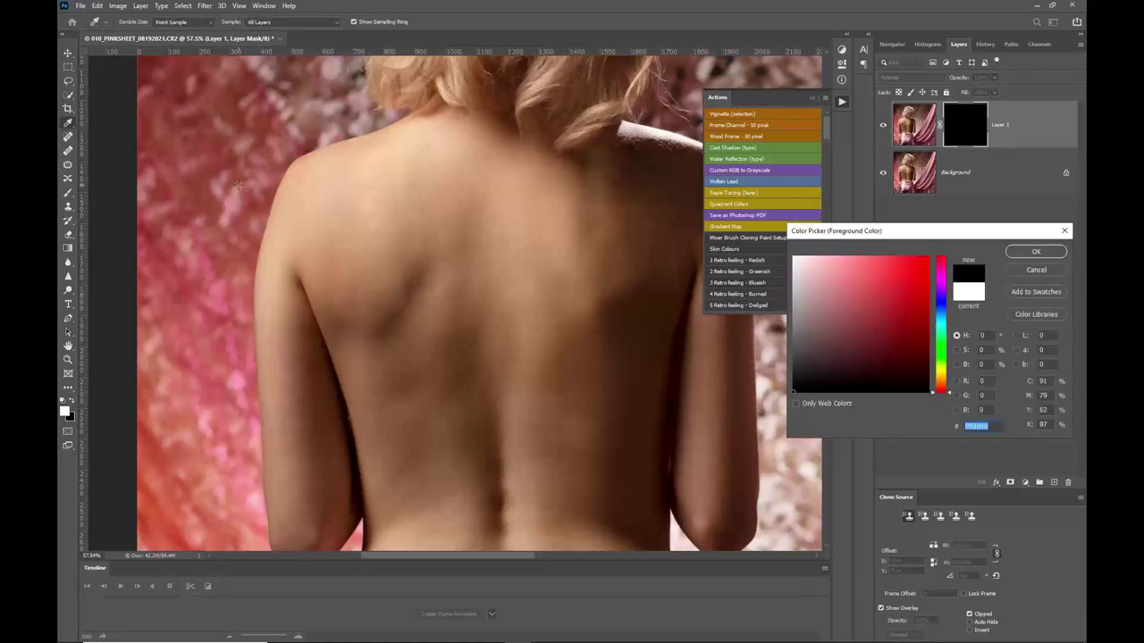
{"action": "left_click", "coordinate": [1027, 254]}
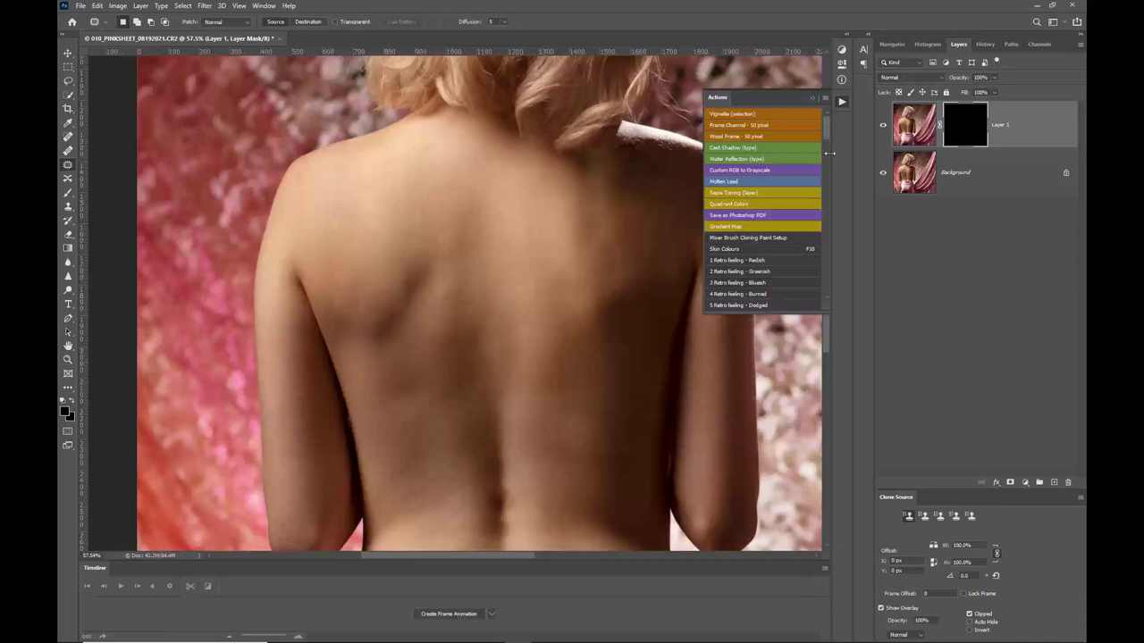
Activate the blurred layer's image and set the background colour to a tone sampled from the pink backdrop.
{"action": "left_click", "coordinate": [905, 127]}
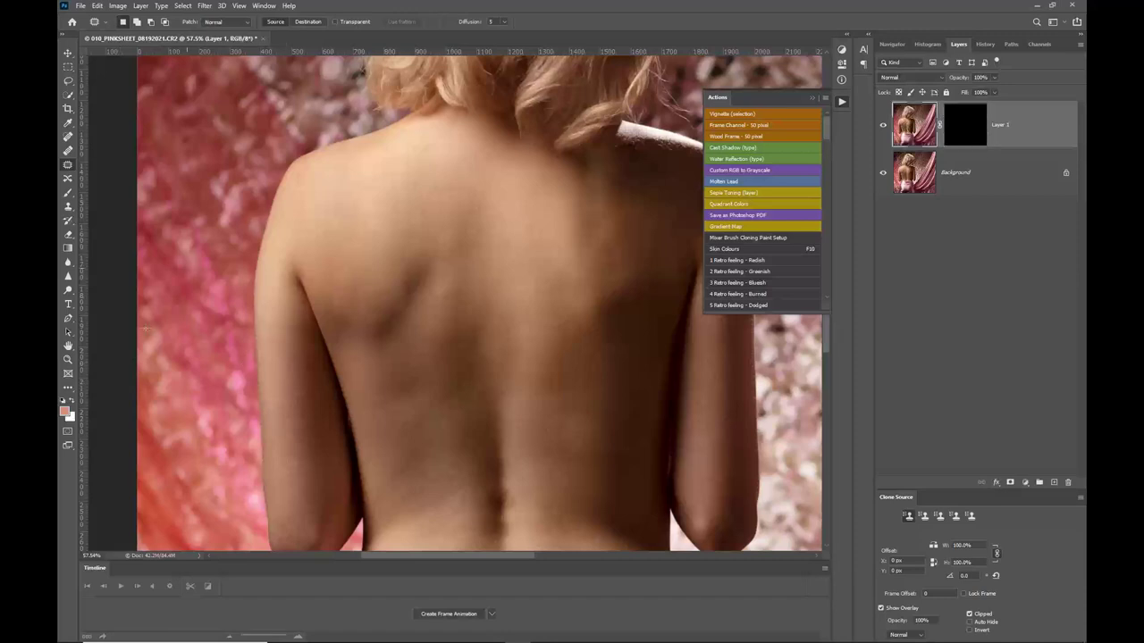
{"action": "left_click", "coordinate": [70, 416]}
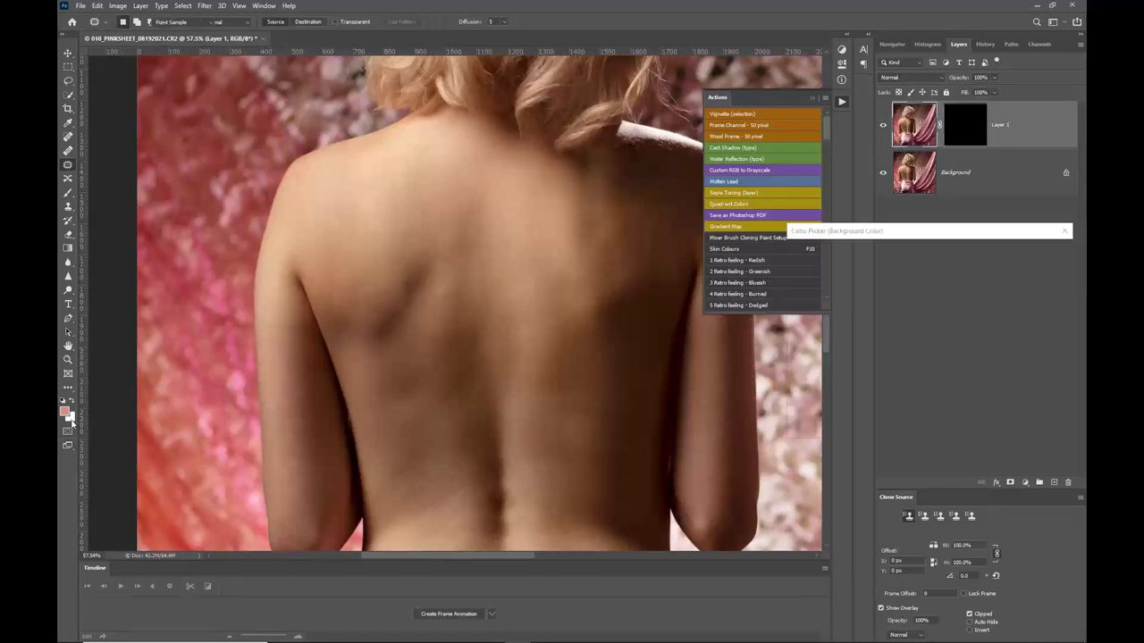
{"action": "left_click", "coordinate": [331, 105]}
{"action": "left_click", "coordinate": [1036, 253]}
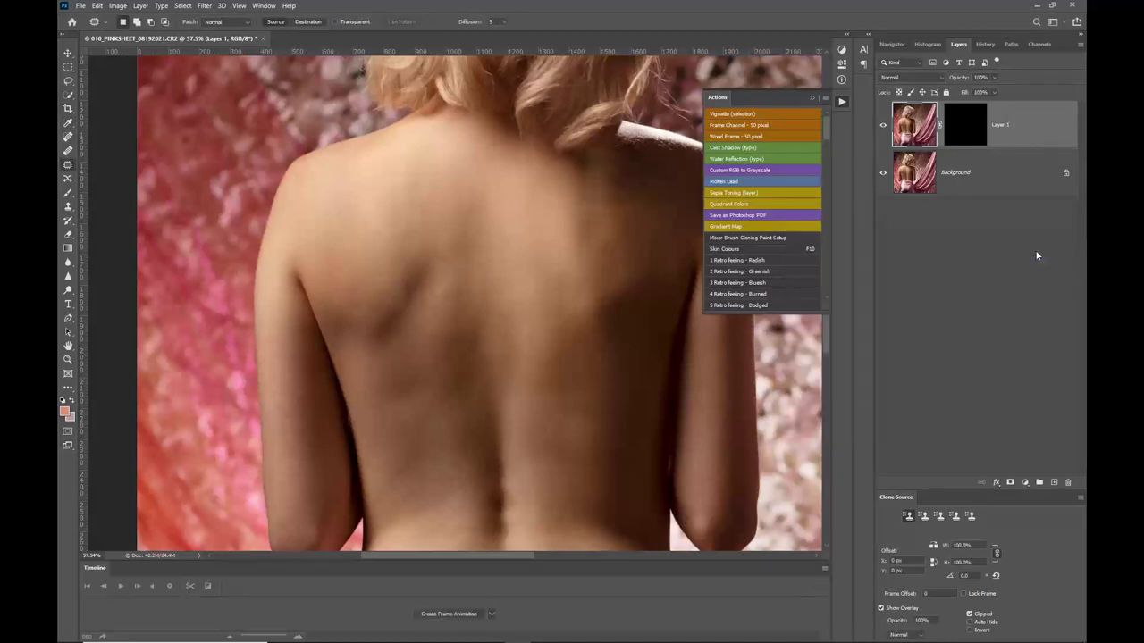
Set the layer mask's colours to white foreground and black background, and keep the mask active for painting.
{"action": "left_click", "coordinate": [955, 135]}
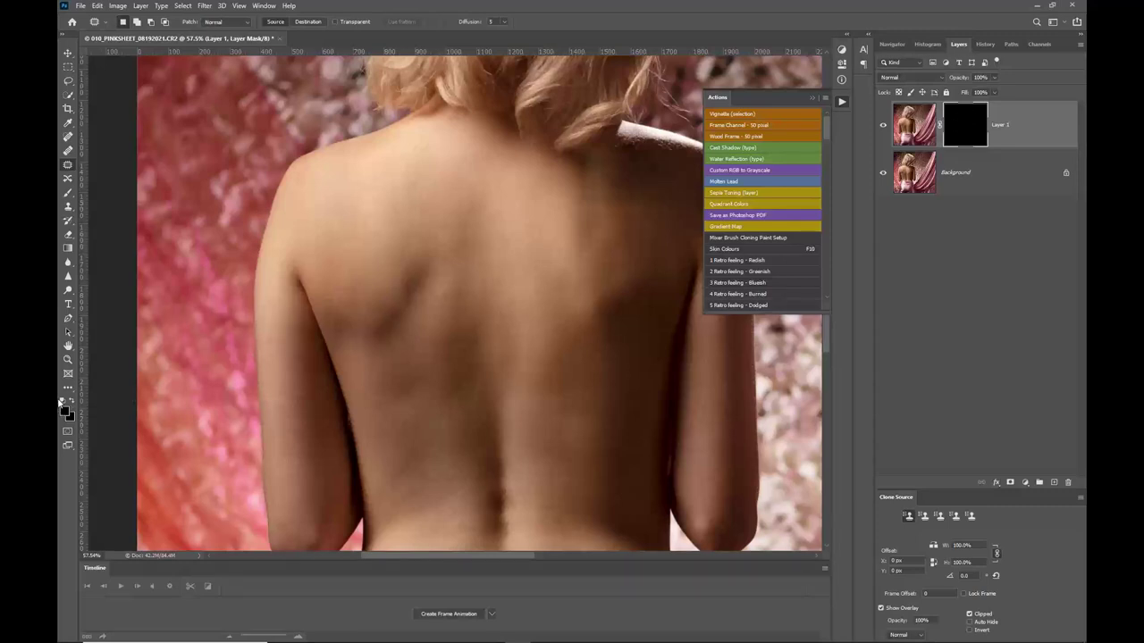
{"action": "left_click", "coordinate": [69, 400]}
{"action": "left_click", "coordinate": [918, 125]}
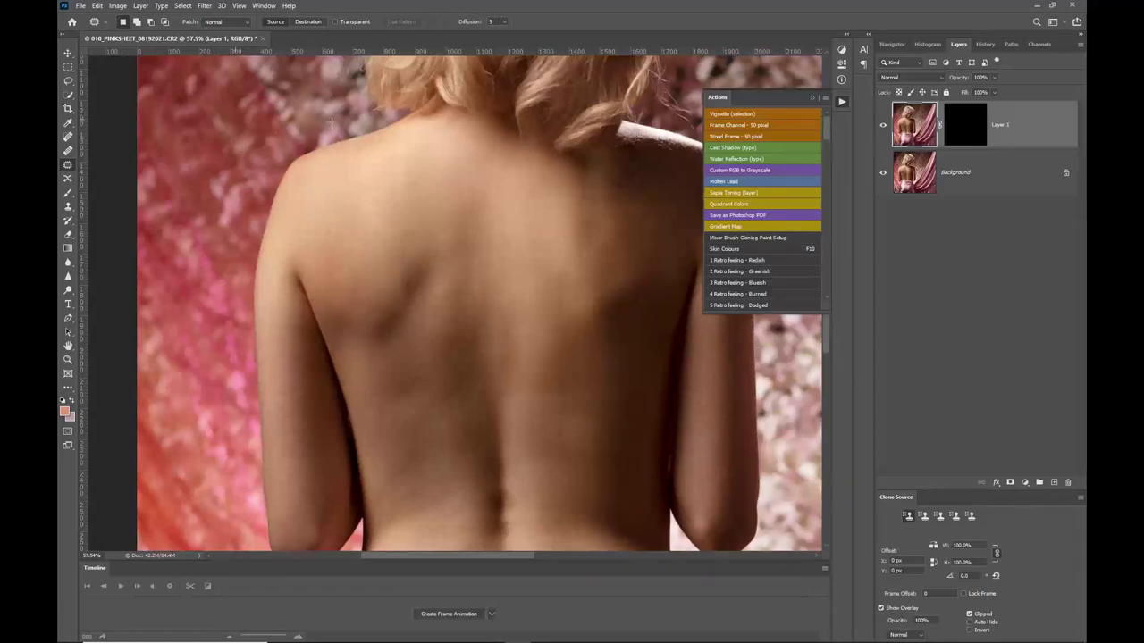
{"action": "left_click", "coordinate": [968, 131]}
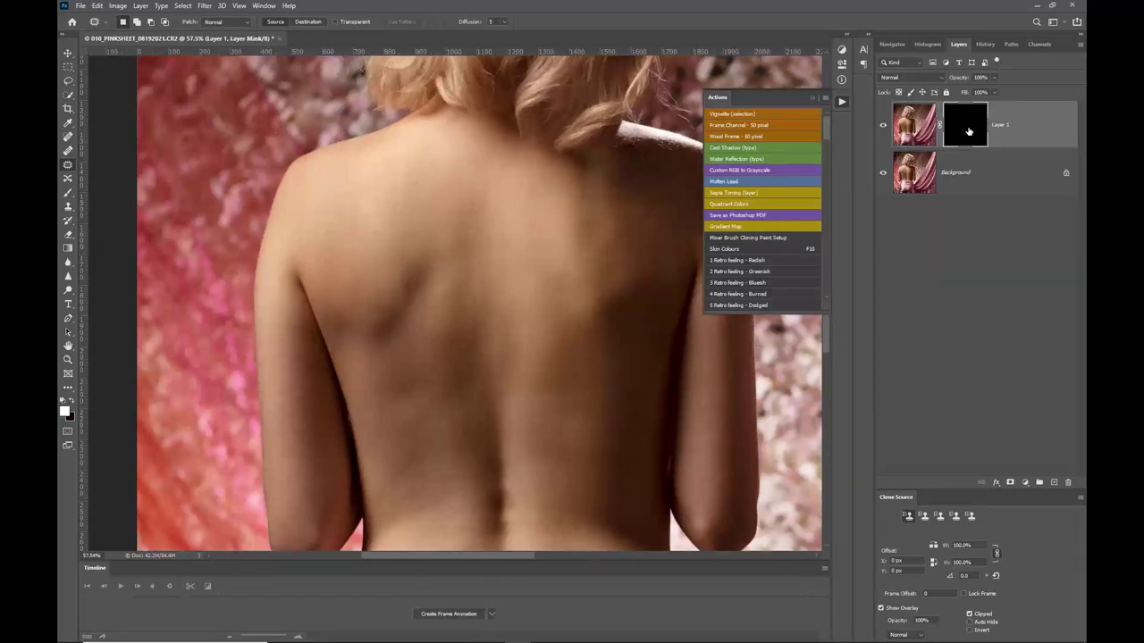
Paint white on the mask with an enlarged brush at 50% opacity to reveal the blur over the back and left arm.
{"action": "left_click", "coordinate": [67, 192]}
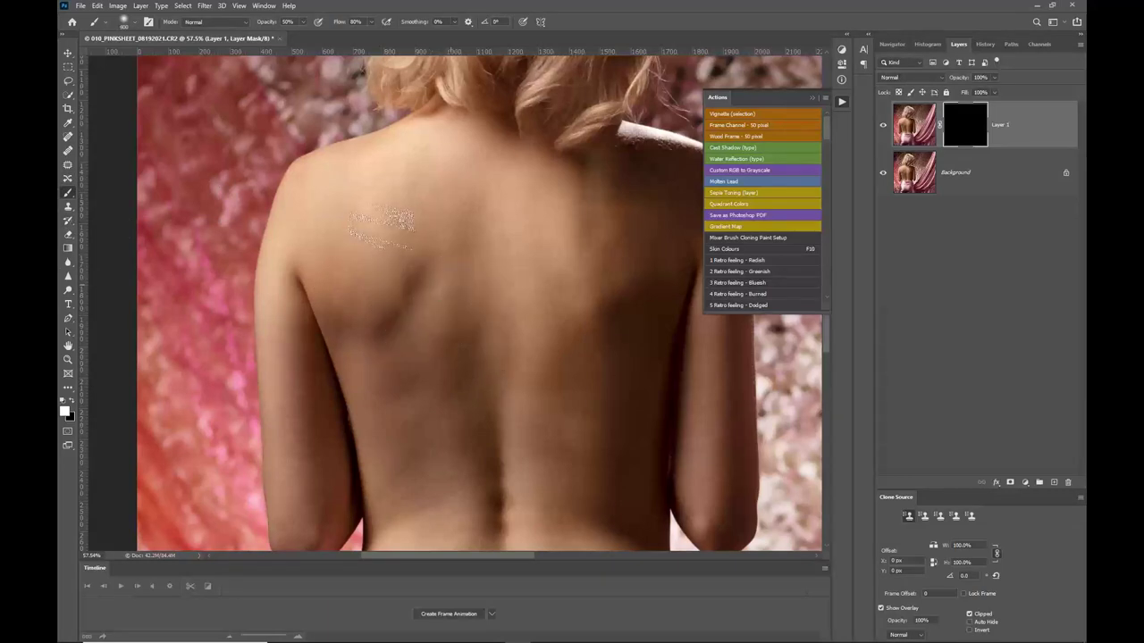
{"action": "key", "text": "bracketright"}
{"action": "key", "text": "bracketright"}
{"action": "key", "text": "bracketright"}
{"action": "key", "text": "bracketright"}
{"action": "key", "text": "bracketright"}
{"action": "mouse_move", "coordinate": [444, 348]}
{"action": "left_mouse_down"}
{"action": "mouse_move", "coordinate": [394, 331]}
{"action": "mouse_move", "coordinate": [384, 289]}
{"action": "left_mouse_up"}
{"action": "left_click_drag", "start_coordinate": [294, 485], "coordinate": [408, 438]}
Continue painting white on the mask over the lower back, right shoulder and right arm to smooth the skin.
{"action": "scroll", "coordinate": [402, 441], "scroll_direction": "down", "scroll_amount": 1}
{"action": "scroll", "coordinate": [396, 444], "scroll_direction": "down", "scroll_amount": 3}
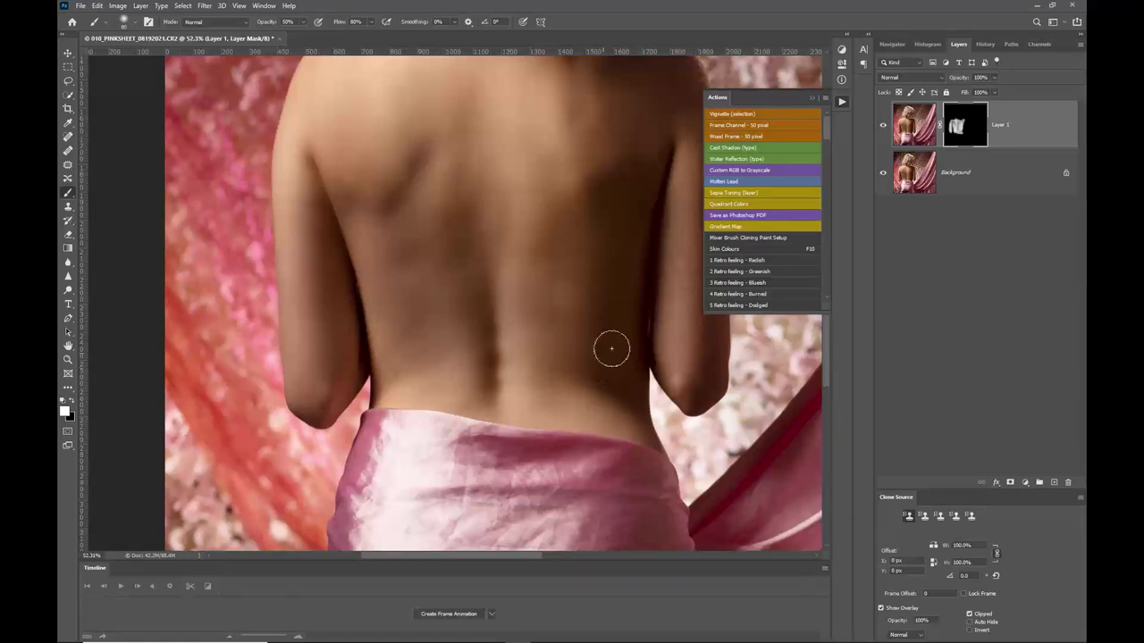
{"action": "mouse_move", "coordinate": [651, 313]}
{"action": "left_mouse_down"}
{"action": "mouse_move", "coordinate": [506, 370]}
{"action": "mouse_move", "coordinate": [543, 402]}
{"action": "mouse_move", "coordinate": [552, 454]}
{"action": "left_mouse_up"}
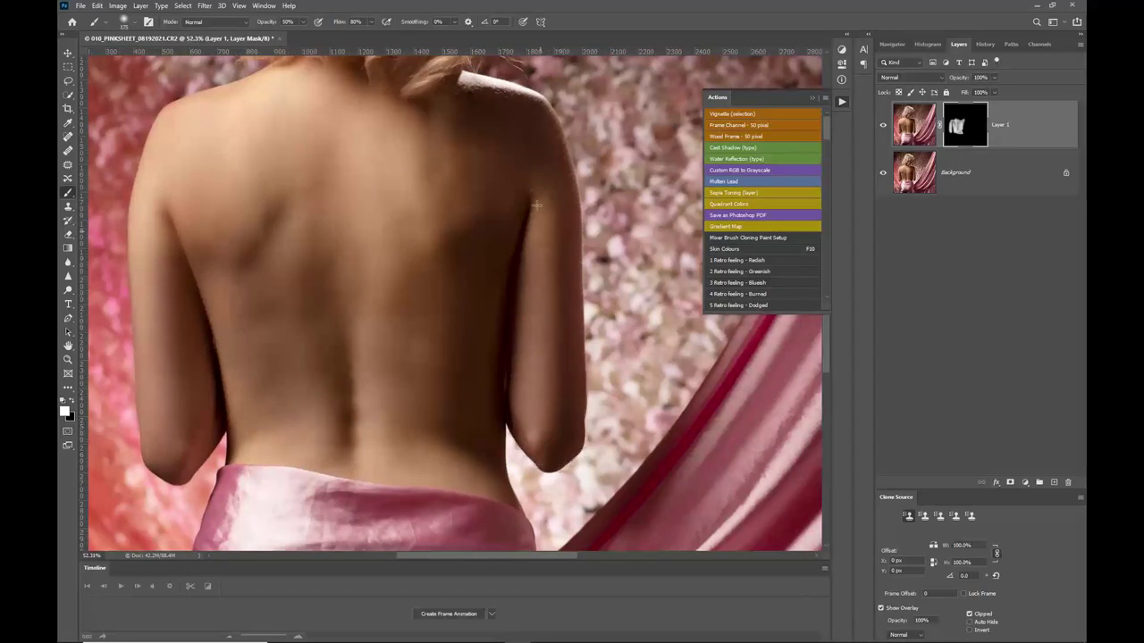
{"action": "left_click_drag", "start_coordinate": [522, 111], "coordinate": [437, 88]}
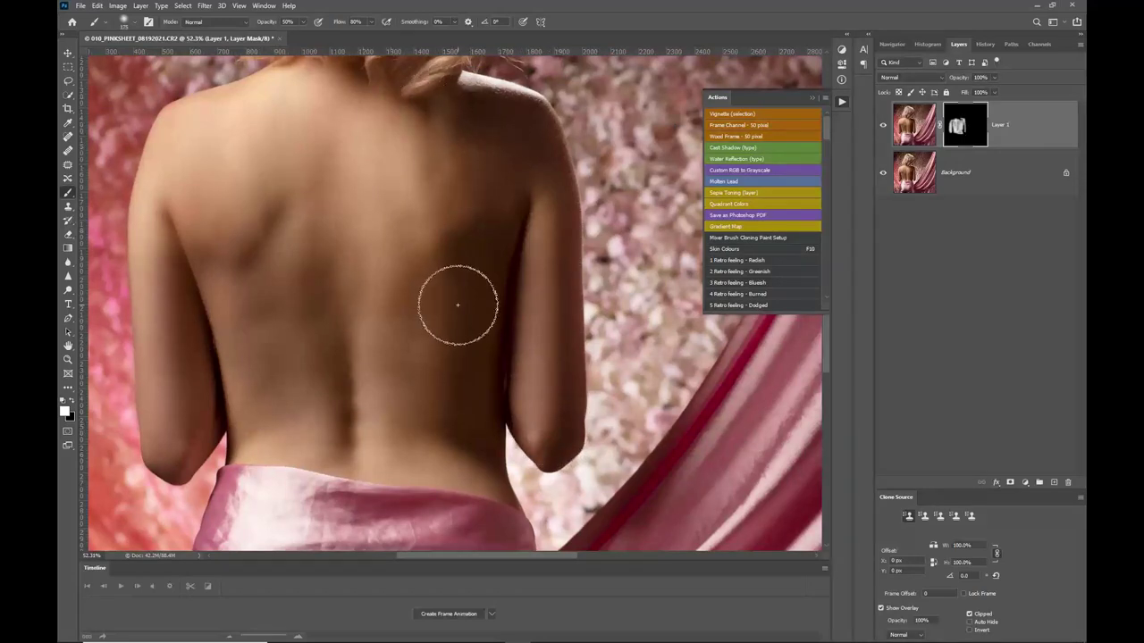
Compare the skin on the back and right arm with the blurred layer hidden and shown.
{"action": "scroll", "coordinate": [456, 304], "scroll_direction": "down", "scroll_amount": 3}
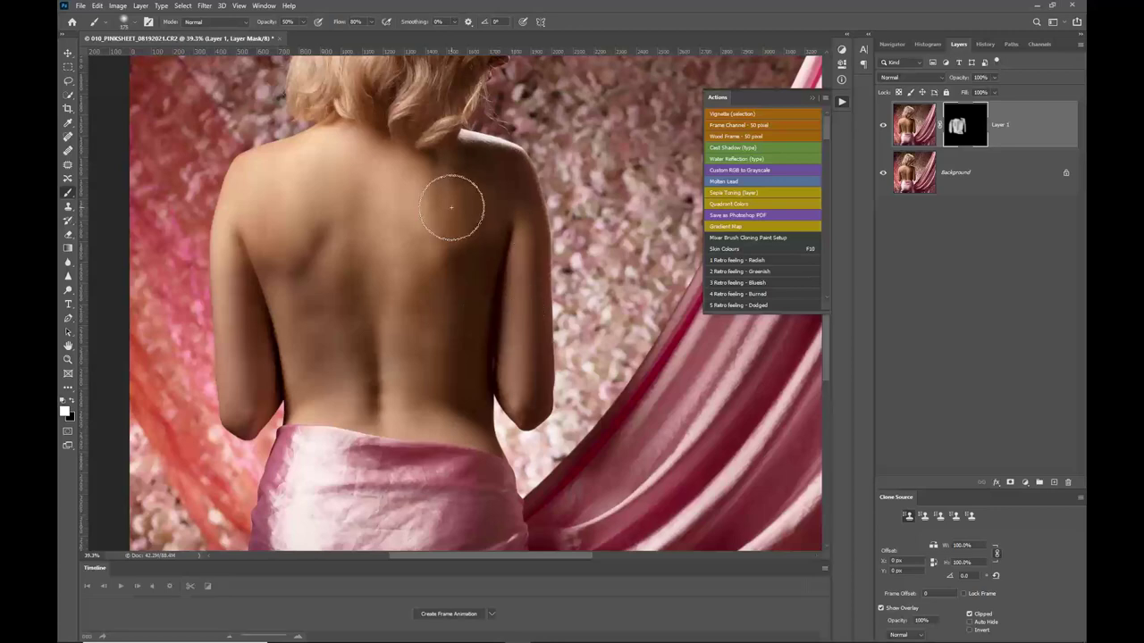
{"action": "scroll", "coordinate": [450, 199], "scroll_direction": "up", "scroll_amount": 3}
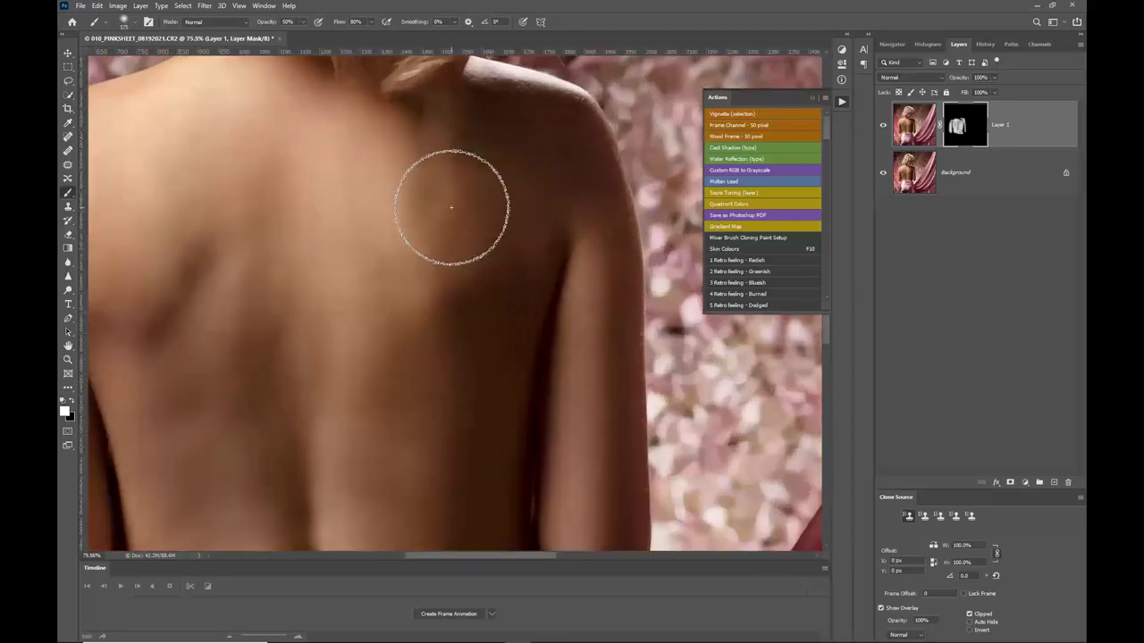
{"action": "left_click", "coordinate": [883, 128]}
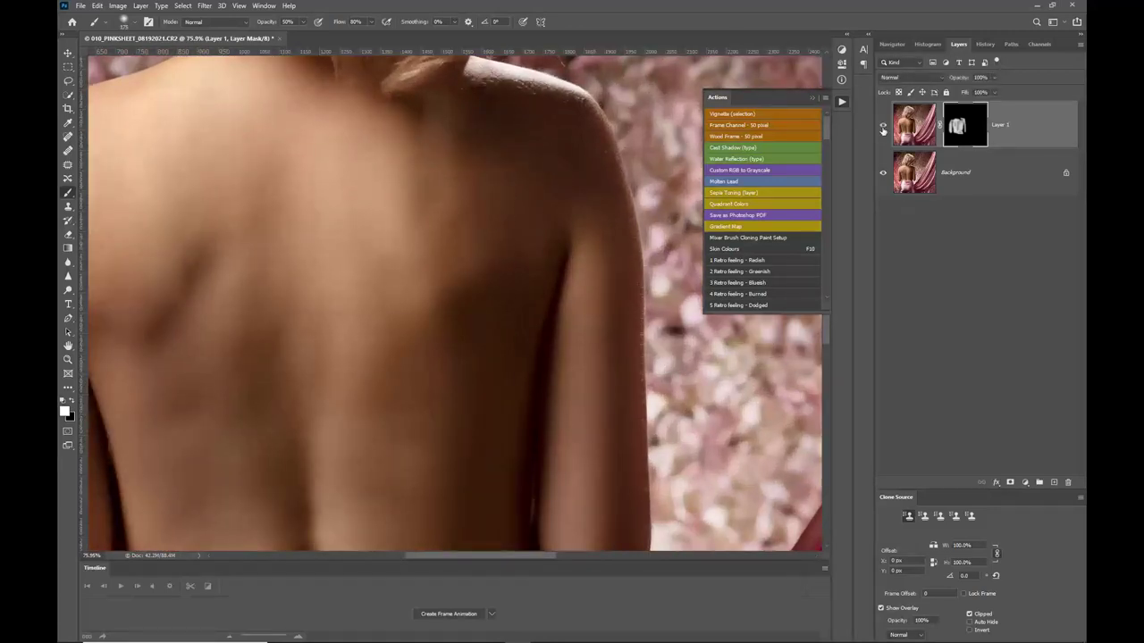
{"action": "left_click", "coordinate": [883, 128]}
{"action": "left_click", "coordinate": [882, 128]}
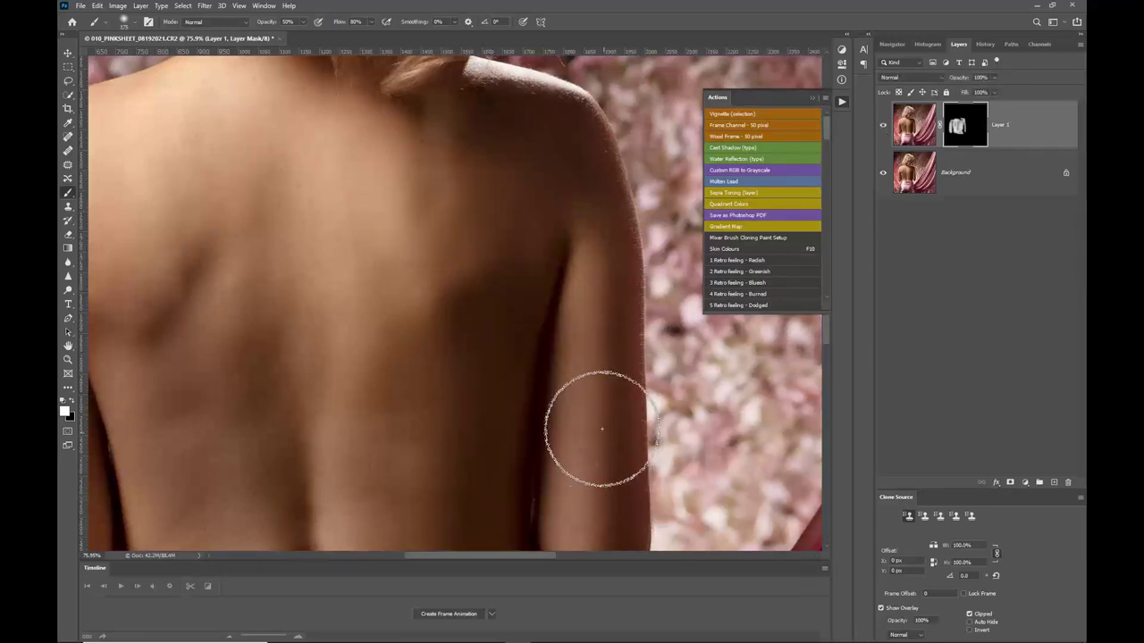
Refine the mask along the right arm's outer edge with a smaller brush and check the whole figure.
{"action": "key", "text": "bracketleft"}
{"action": "key", "text": "bracketleft"}
{"action": "key", "text": "bracketleft"}
{"action": "key", "text": "bracketleft"}
{"action": "key", "text": "bracketleft"}
{"action": "key", "text": "bracketleft"}
{"action": "key", "text": "bracketleft"}
{"action": "key", "text": "bracketleft"}
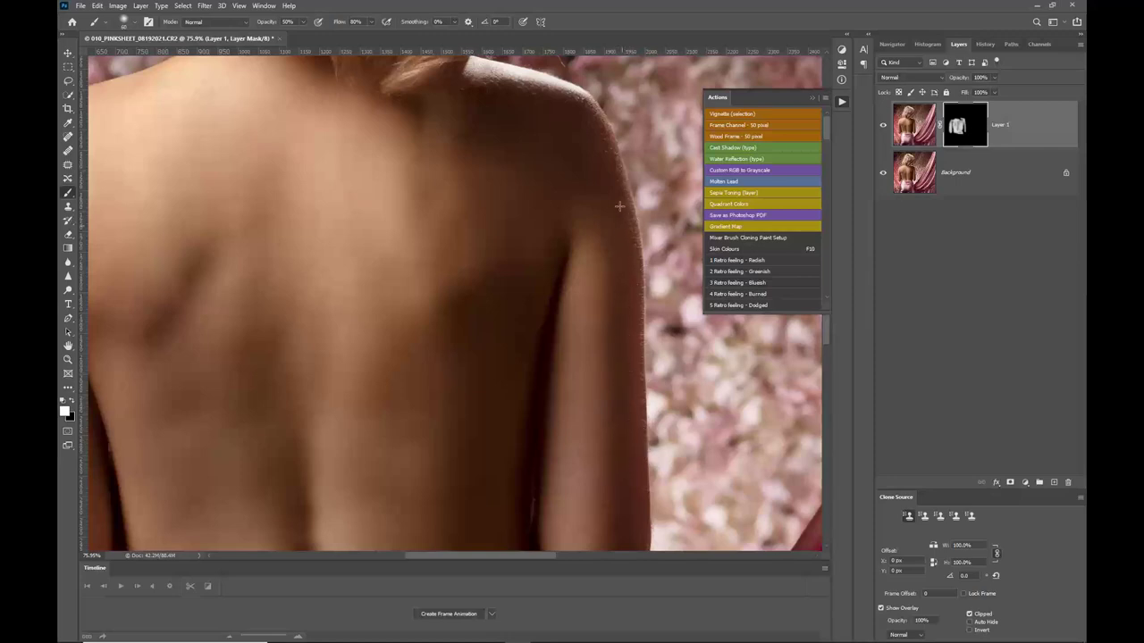
{"action": "key", "text": "bracketright"}
{"action": "key", "text": "bracketright"}
{"action": "key", "text": "bracketright"}
{"action": "key", "text": "bracketright"}
{"action": "scroll", "coordinate": [635, 420], "scroll_direction": "up", "scroll_amount": 3}
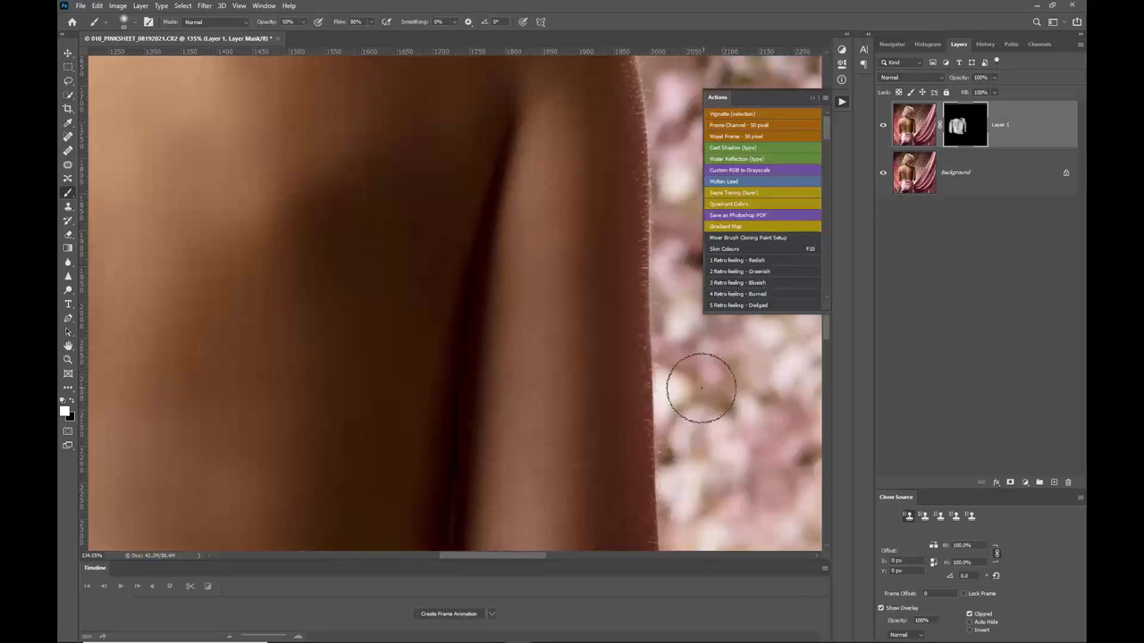
{"action": "scroll", "coordinate": [595, 373], "scroll_direction": "down", "scroll_amount": 6}
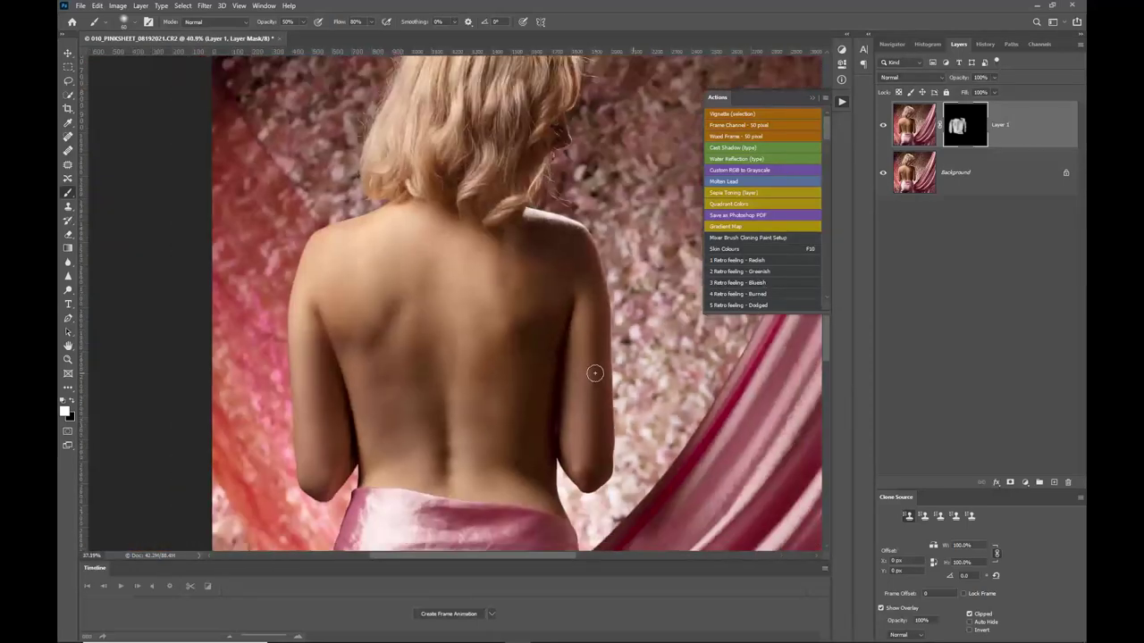
{"action": "scroll", "coordinate": [595, 373], "scroll_direction": "down", "scroll_amount": 3}
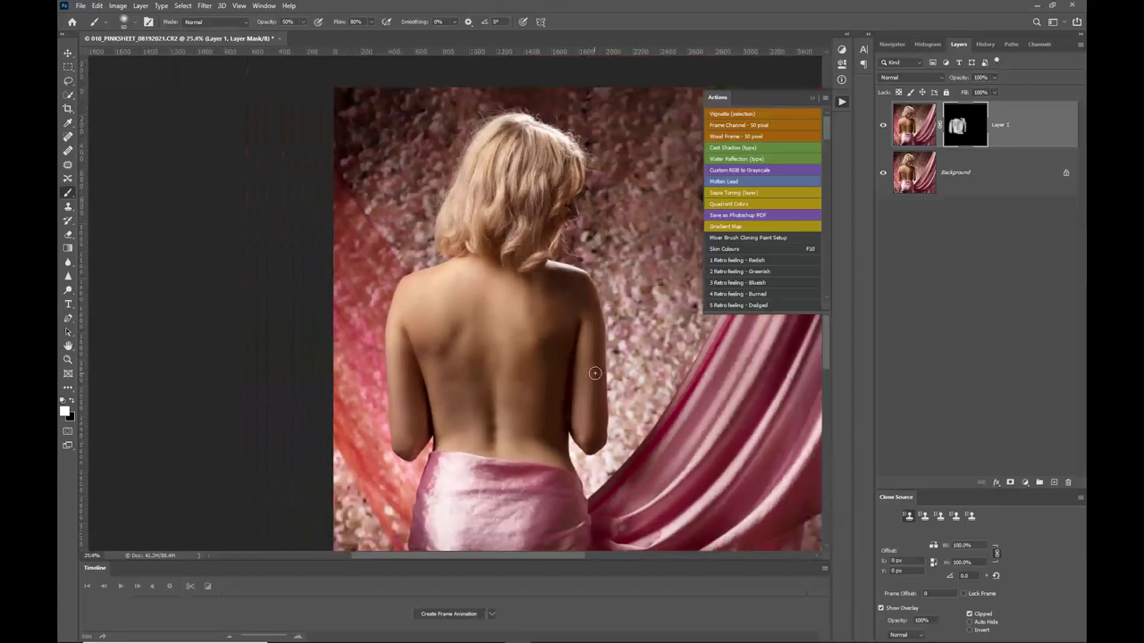